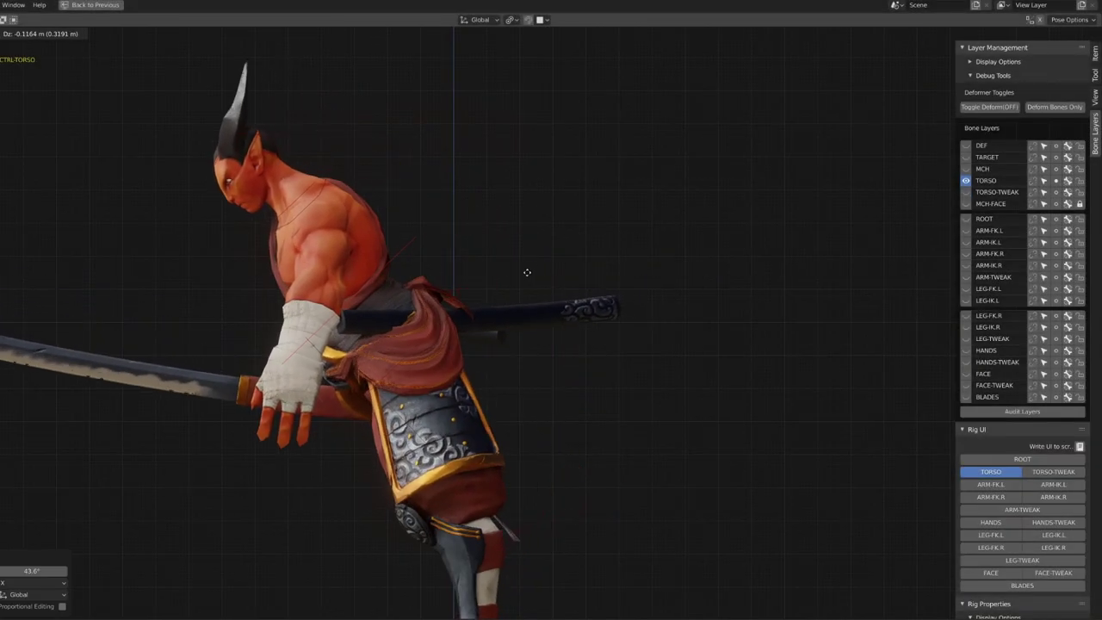
Lower the torso control in the side view and rotate the front cloth control hanging below the belt.
{"action": "left_click", "coordinate": [411, 419]}
{"action": "left_click", "coordinate": [399, 425]}
{"action": "middle_click_drag", "start_coordinate": [399, 425], "coordinate": [489, 298], "text": "shift"}
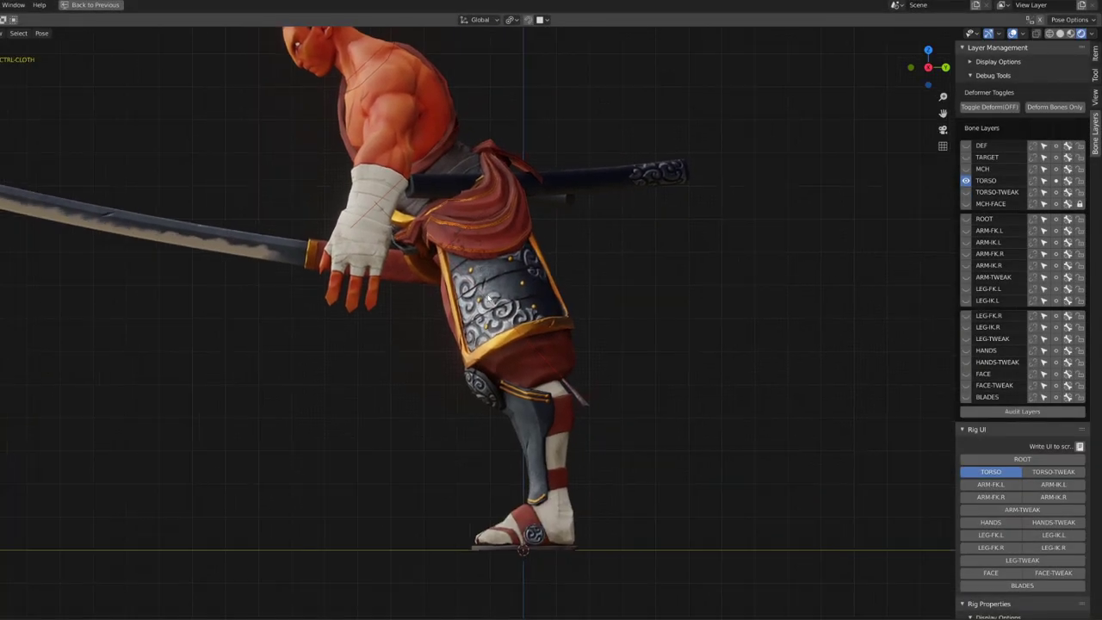
{"action": "mouse_move", "coordinate": [422, 456]}
{"action": "middle_mouse_down"}
{"action": "mouse_move", "coordinate": [405, 455]}
{"action": "mouse_move", "coordinate": [448, 451]}
{"action": "mouse_move", "coordinate": [406, 453]}
{"action": "middle_mouse_up"}
{"action": "key", "text": "r"}
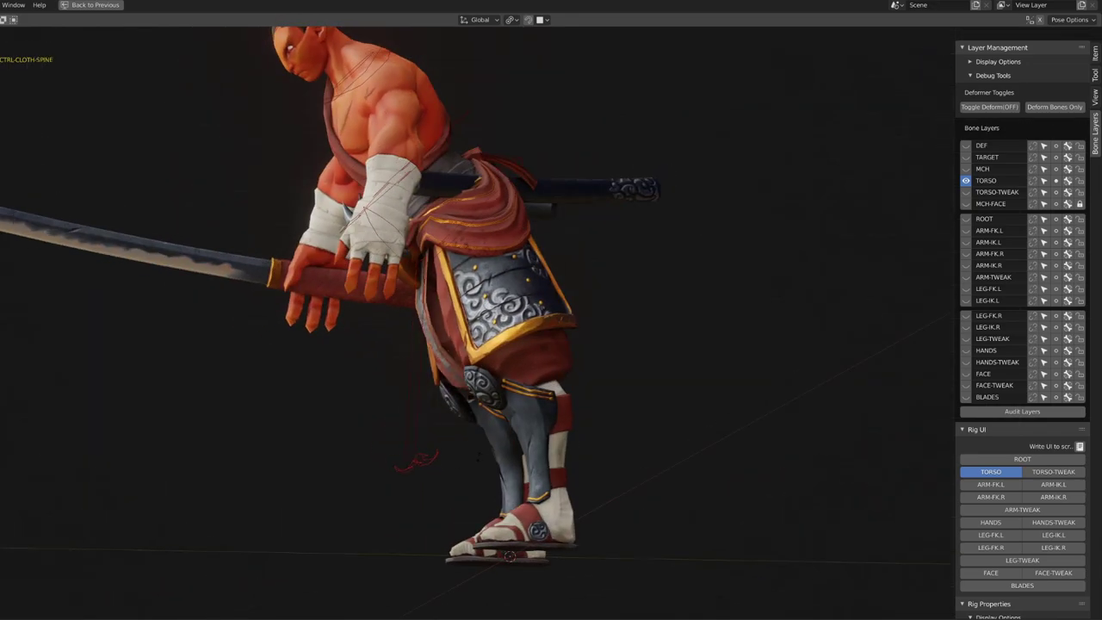
{"action": "middle_click_drag", "start_coordinate": [423, 455], "coordinate": [456, 454]}
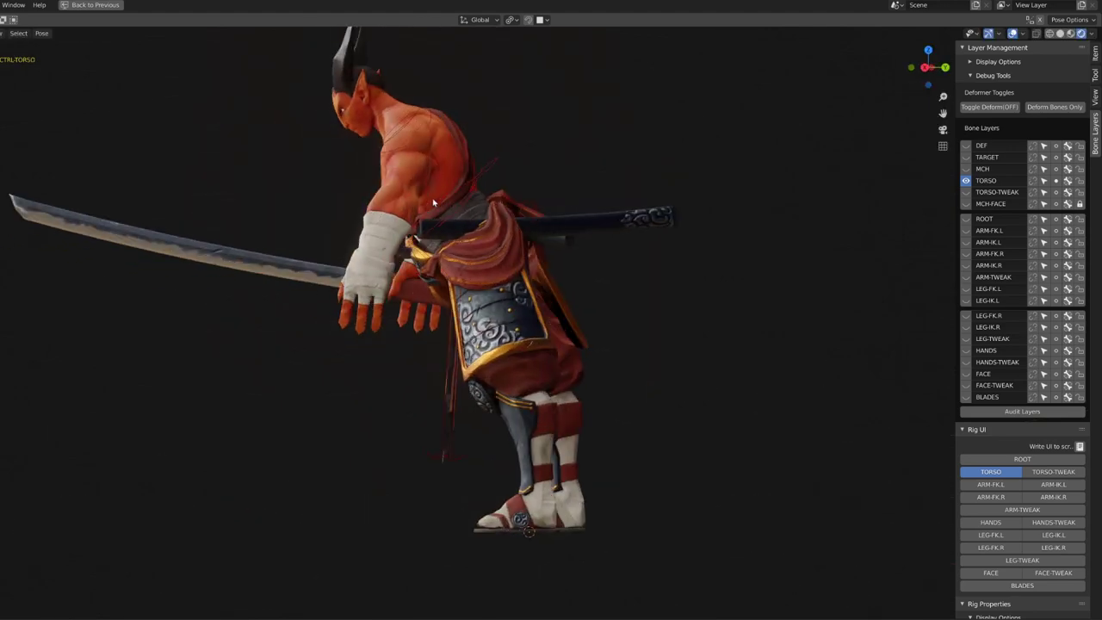
Rotate and move the torso control so the body stands upright with the hips pushed forward.
{"action": "key", "text": "r"}
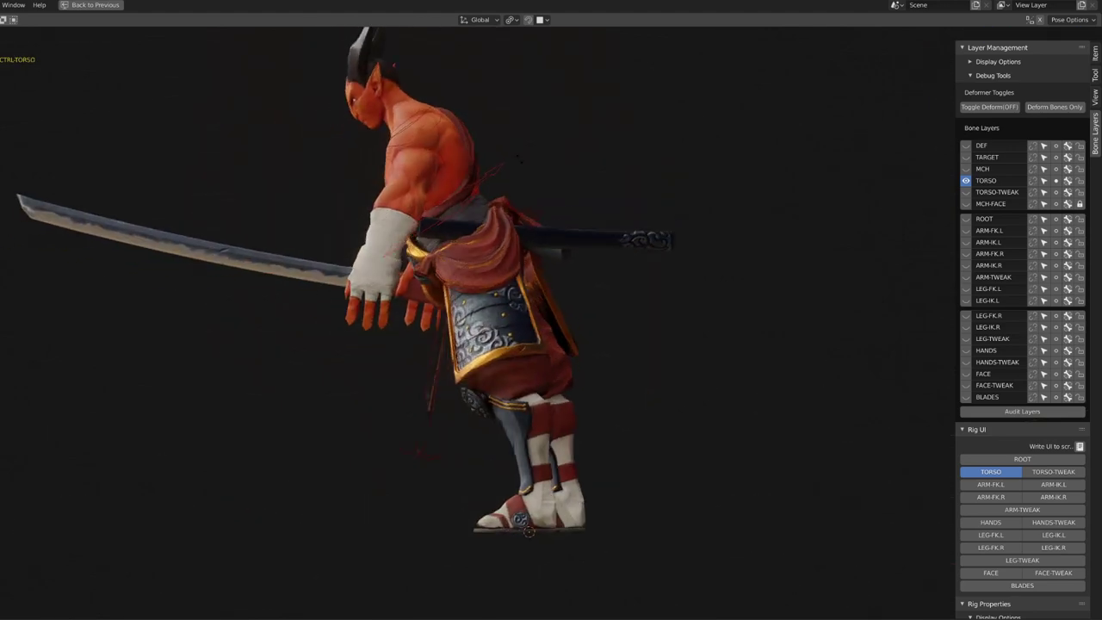
{"action": "left_click", "coordinate": [438, 341]}
{"action": "key", "text": "g"}
{"action": "left_click", "coordinate": [405, 351]}
Rotate the front cloth control about 27° so the cloth hangs straight down.
{"action": "left_click", "coordinate": [361, 372]}
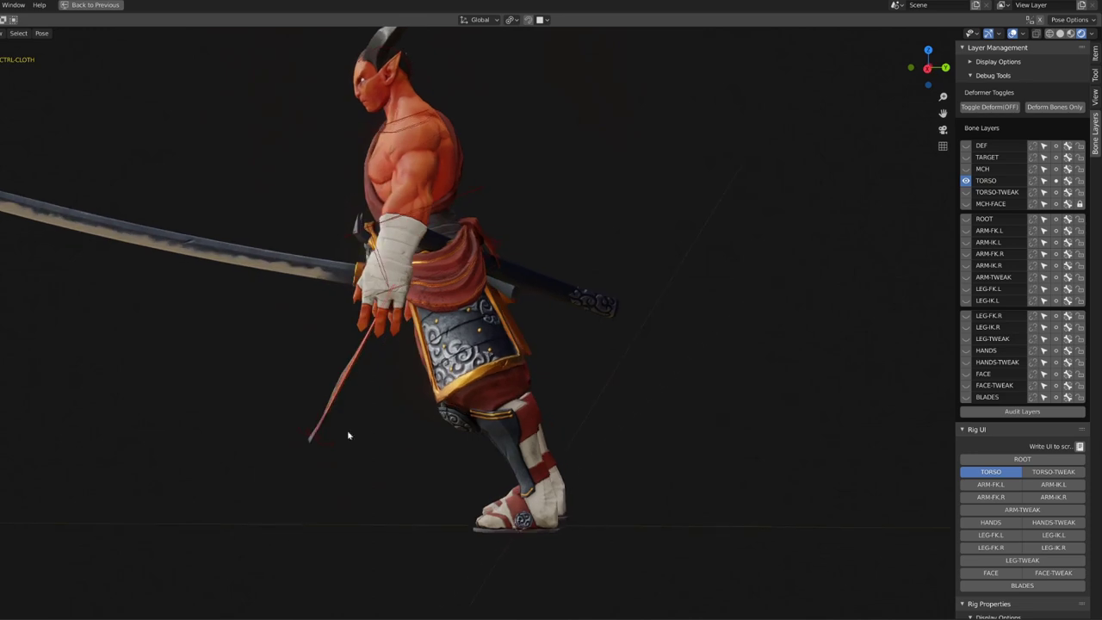
{"action": "key", "text": "r"}
{"action": "left_click", "coordinate": [422, 438]}
{"action": "middle_click_drag", "start_coordinate": [423, 438], "coordinate": [450, 440]}
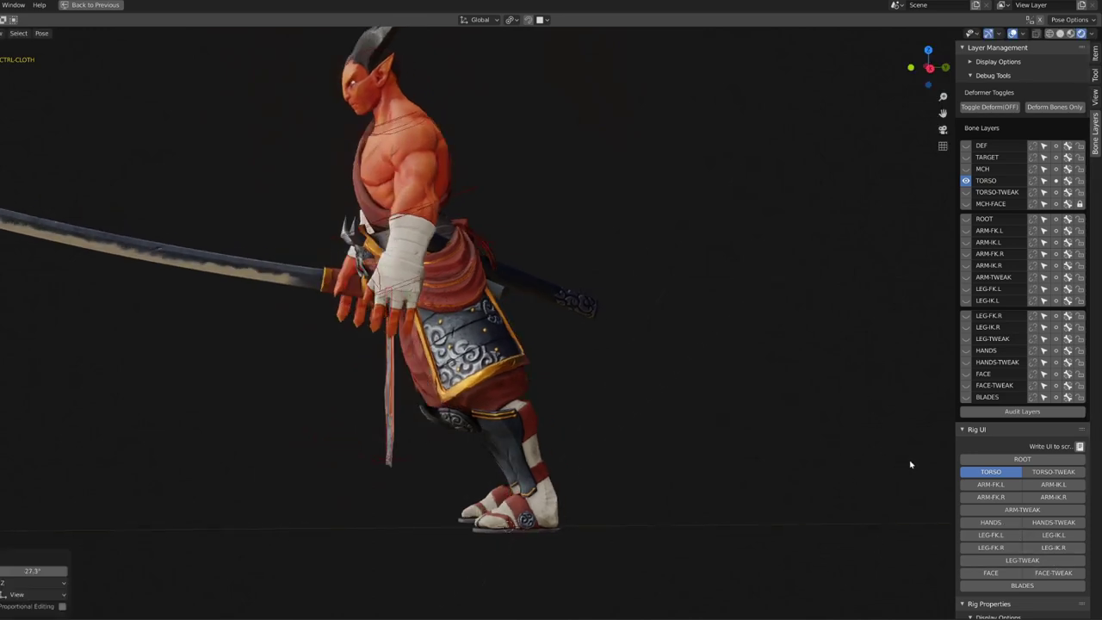
Select the rig's properties control above the character's head and examine its follow settings in the rig properties.
{"action": "scroll", "coordinate": [547, 128], "scroll_direction": "down", "scroll_amount": 5}
{"action": "left_click", "coordinate": [519, 140]}
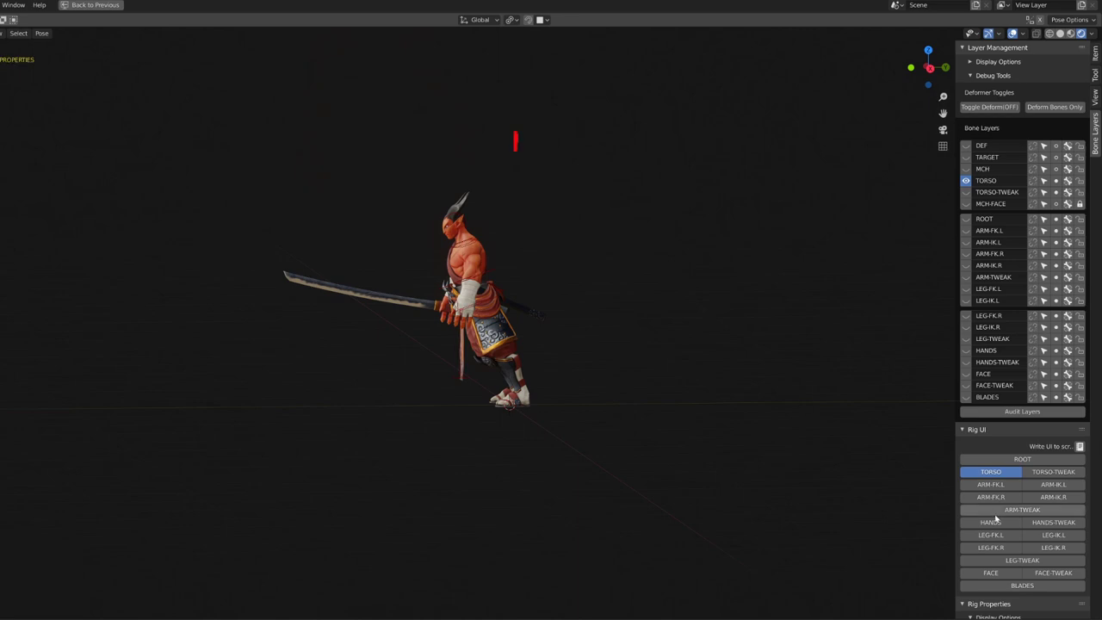
{"action": "scroll", "coordinate": [1000, 431], "scroll_direction": "down", "scroll_amount": 10}
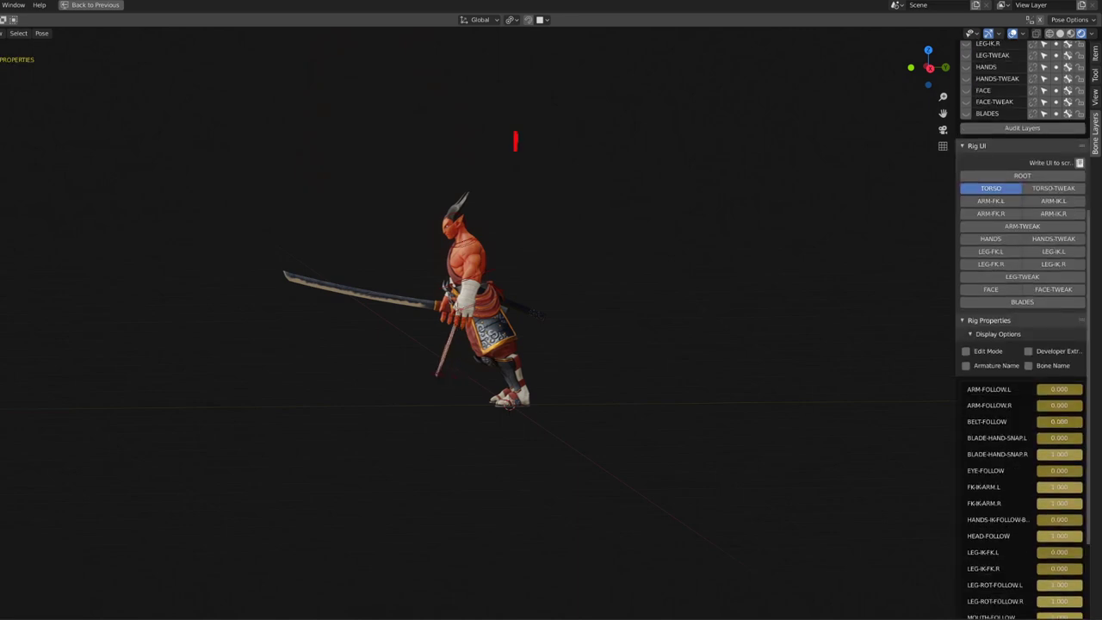
Try rotating the torso control about -42° in side view and moving it about -0.163 m in Y and -0.288 m in Z.
{"action": "scroll", "coordinate": [554, 446], "scroll_direction": "up", "scroll_amount": 5}
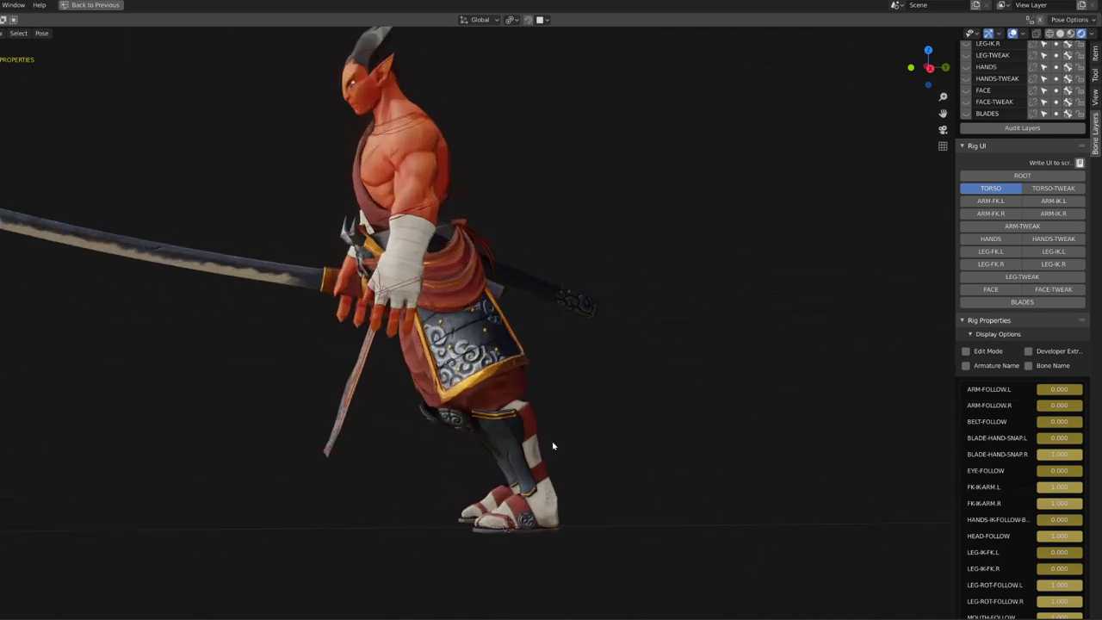
{"action": "left_click", "coordinate": [358, 372]}
{"action": "key", "text": "KP_3"}
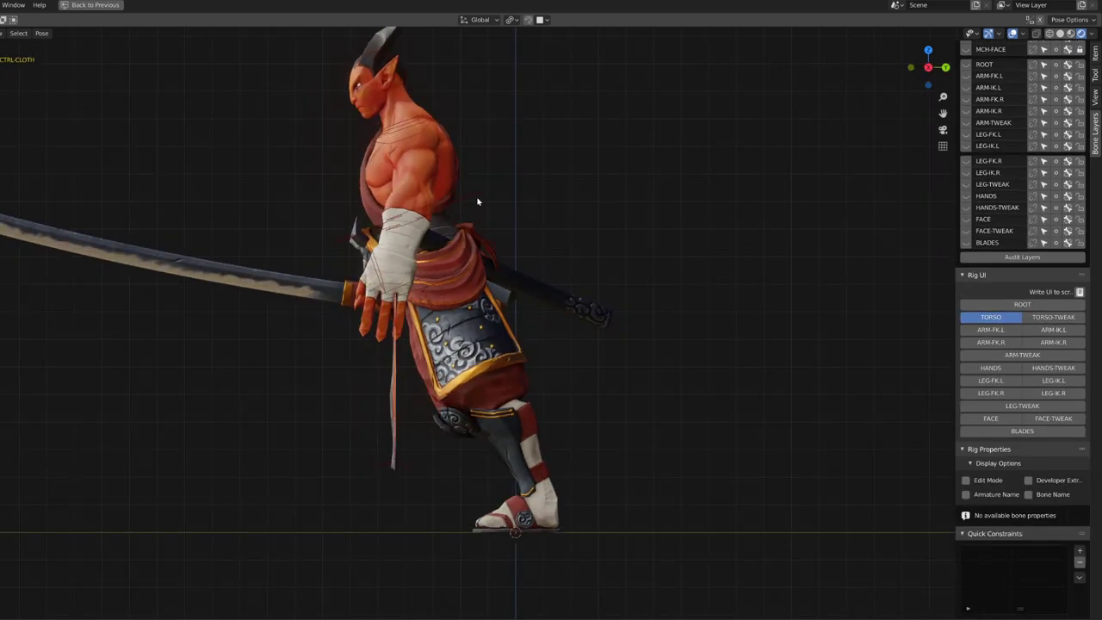
{"action": "key", "text": "r"}
{"action": "left_click", "coordinate": [492, 132]}
{"action": "key", "text": "g"}
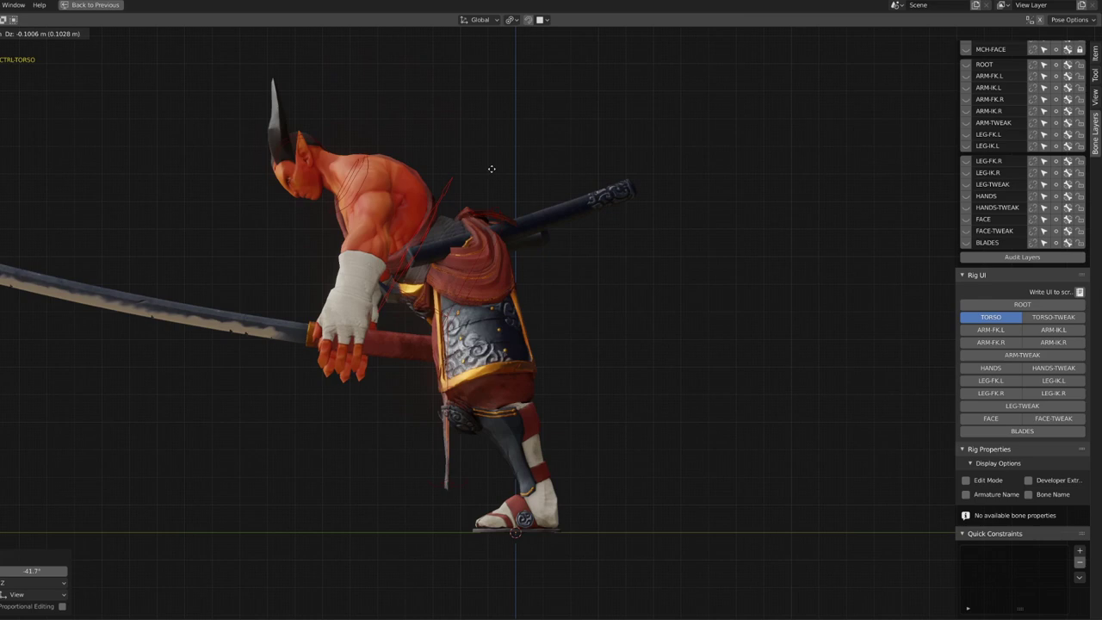
{"action": "left_click", "coordinate": [303, 339]}
{"action": "key", "text": "r"}
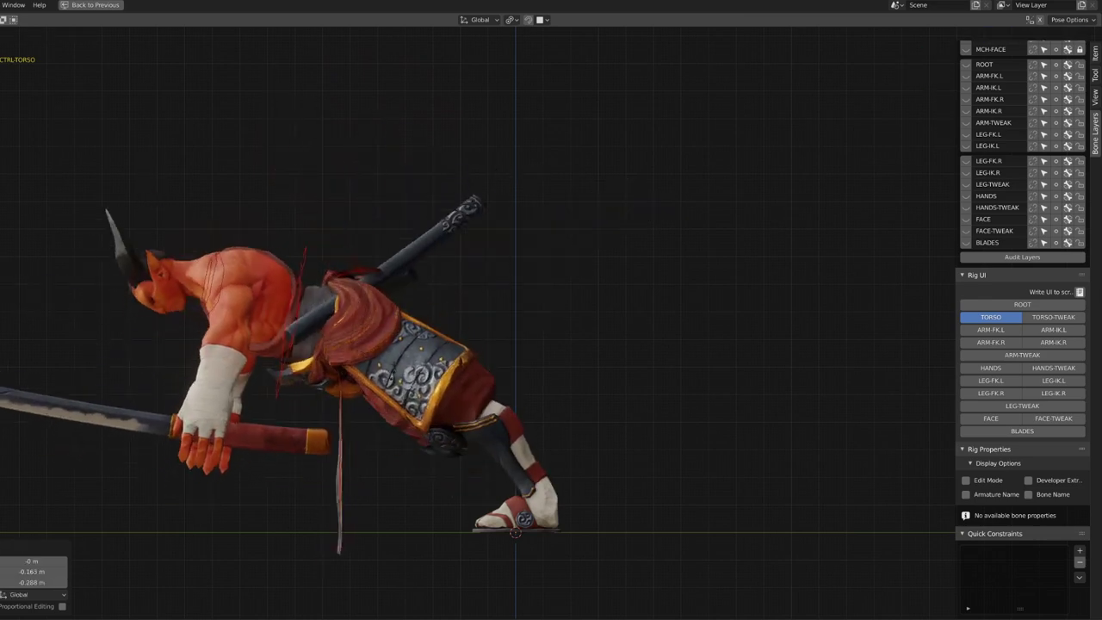
{"action": "left_click", "coordinate": [350, 528]}
{"action": "key", "text": "ctrl+z"}
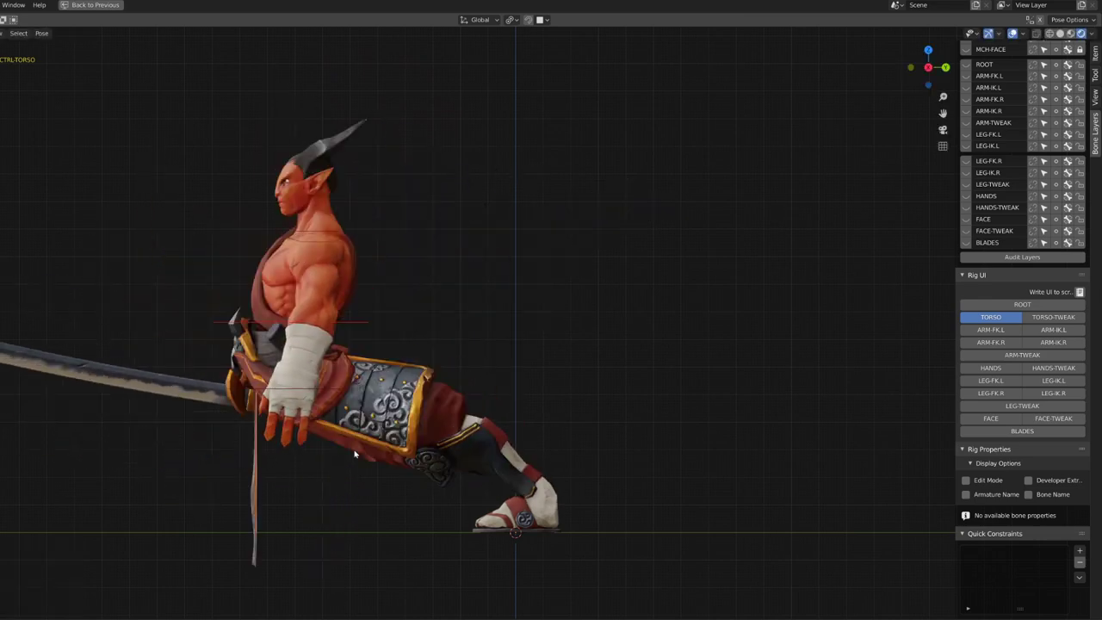
Try twisting the torso control about the Z axis and check the hanging cloth from the front.
{"action": "key", "text": "KP_1"}
{"action": "scroll", "coordinate": [354, 454], "scroll_direction": "up", "scroll_amount": 3}
{"action": "middle_click_drag", "start_coordinate": [354, 454], "coordinate": [642, 297]}
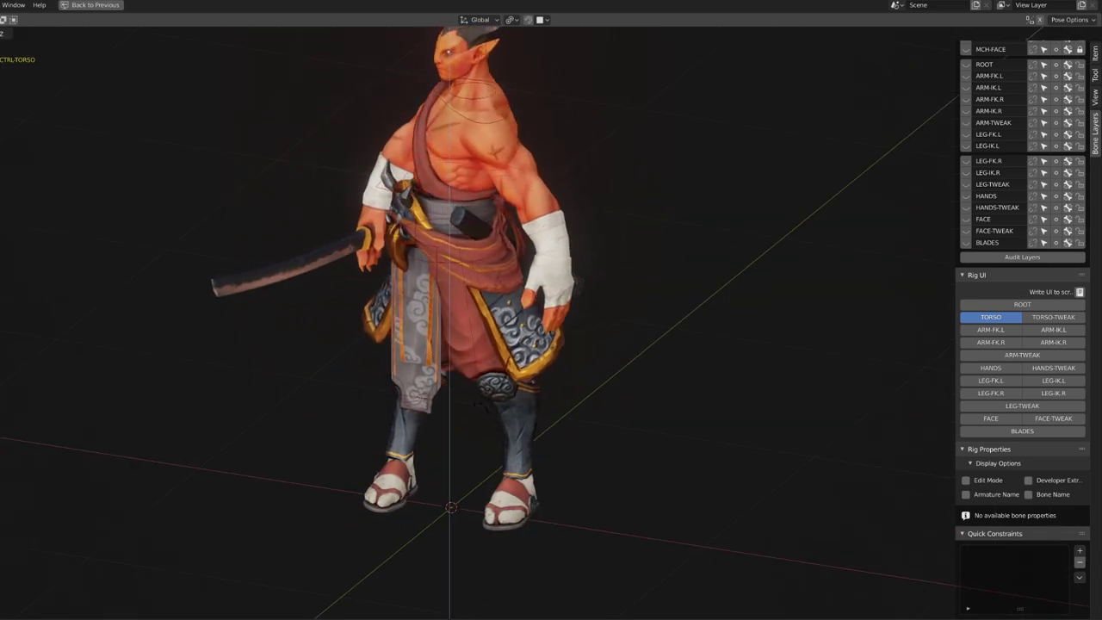
{"action": "left_click", "coordinate": [443, 418]}
{"action": "middle_click_drag", "start_coordinate": [442, 418], "coordinate": [536, 406]}
{"action": "key", "text": "KP_1"}
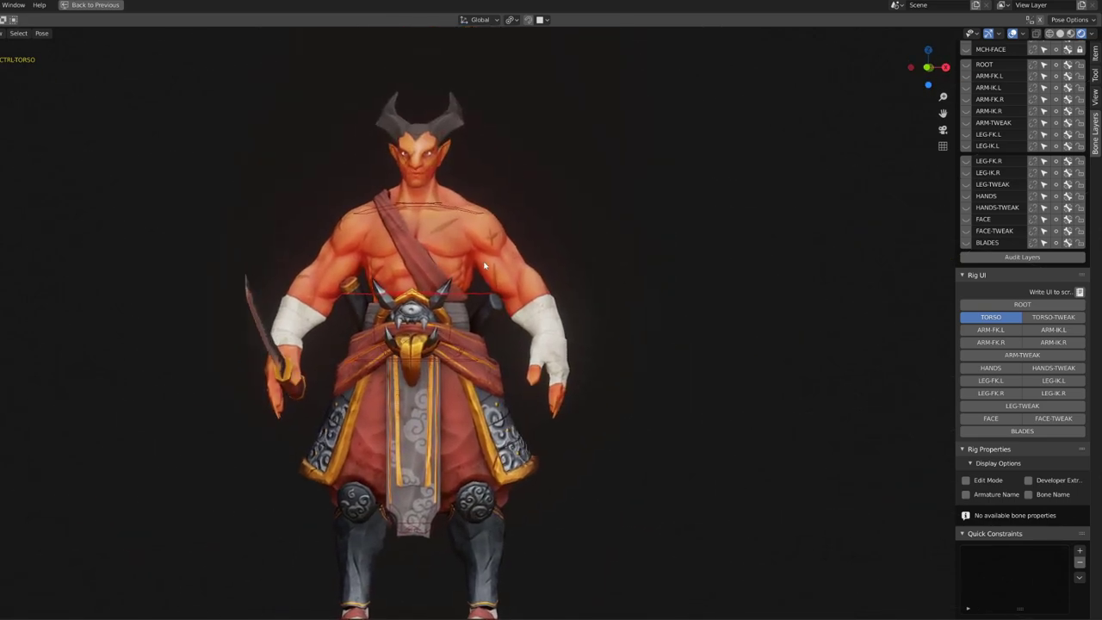
{"action": "middle_click_drag", "start_coordinate": [484, 265], "coordinate": [491, 267]}
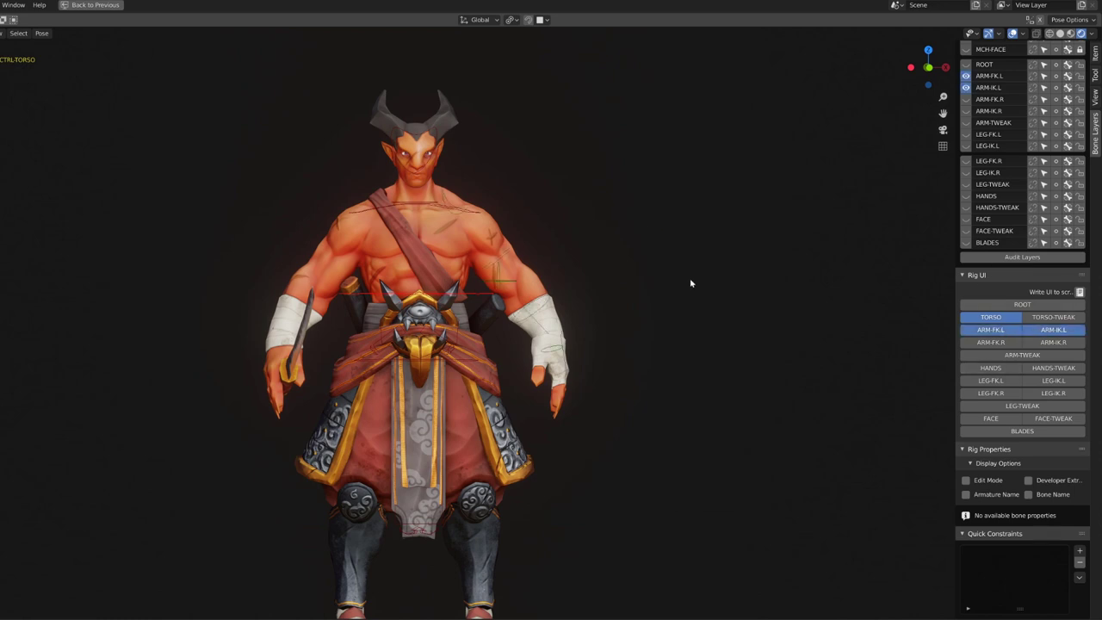
{"action": "key", "text": "r"}
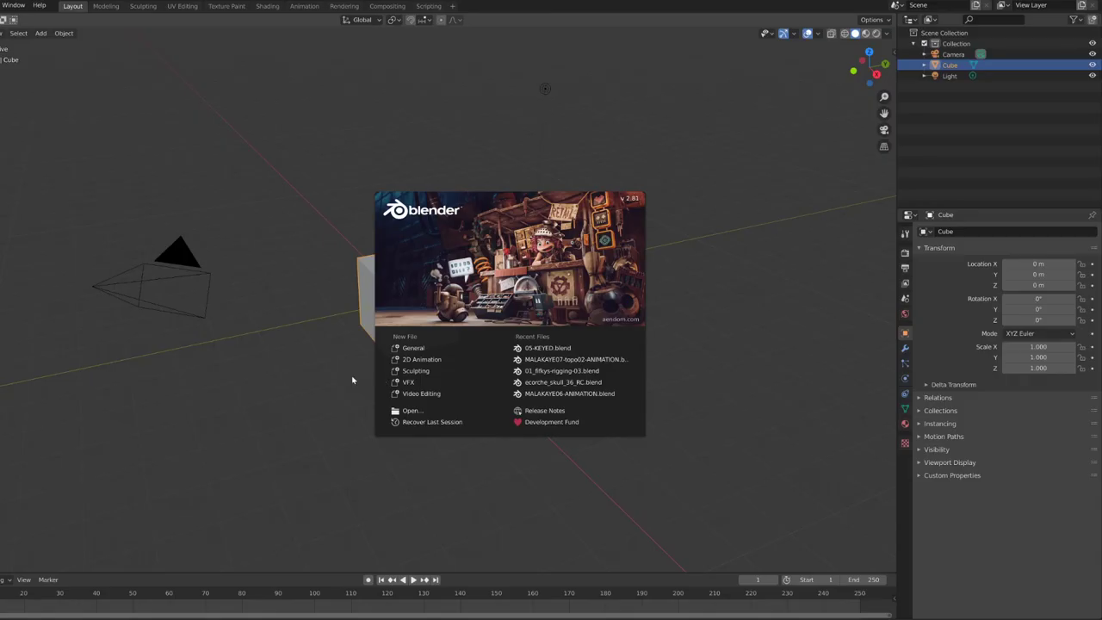
Dismiss the splash screen and delete the default light and camera from the new scene.
{"action": "left_click", "coordinate": [549, 128]}
{"action": "left_click", "coordinate": [545, 89]}
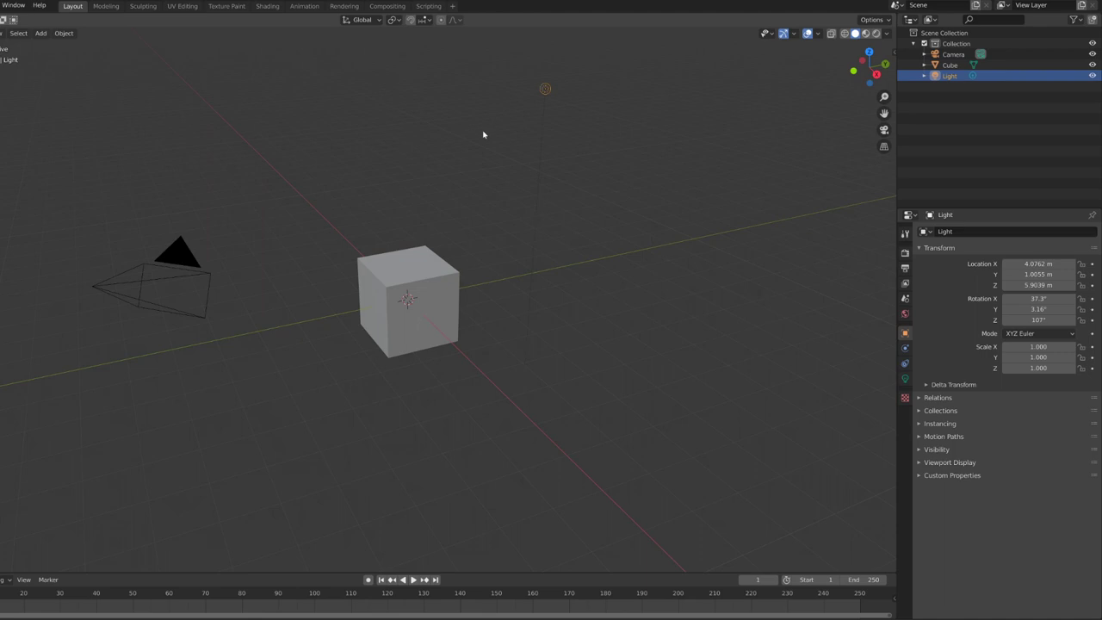
{"action": "left_click", "coordinate": [199, 274], "text": "shift"}
{"action": "key", "text": "x"}
{"action": "left_click", "coordinate": [200, 273]}
Scale the cube down to about 0.27 of its size and apply its transform.
{"action": "key", "text": "a"}
{"action": "key", "text": "s"}
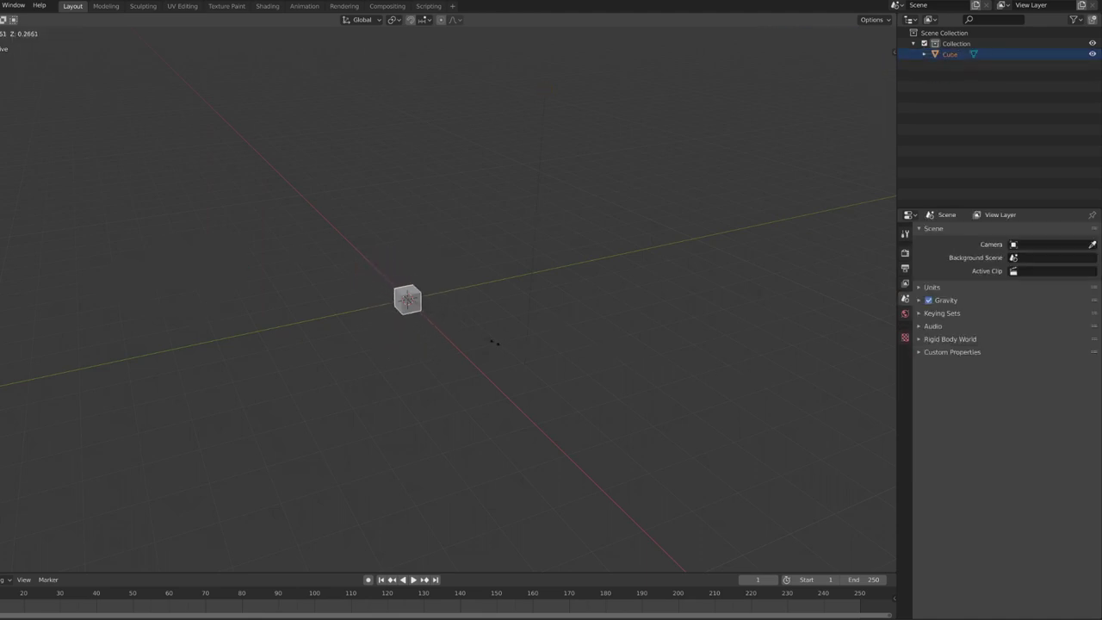
{"action": "left_click", "coordinate": [494, 342]}
{"action": "key", "text": "ctrl+a"}
{"action": "left_click", "coordinate": [497, 389]}
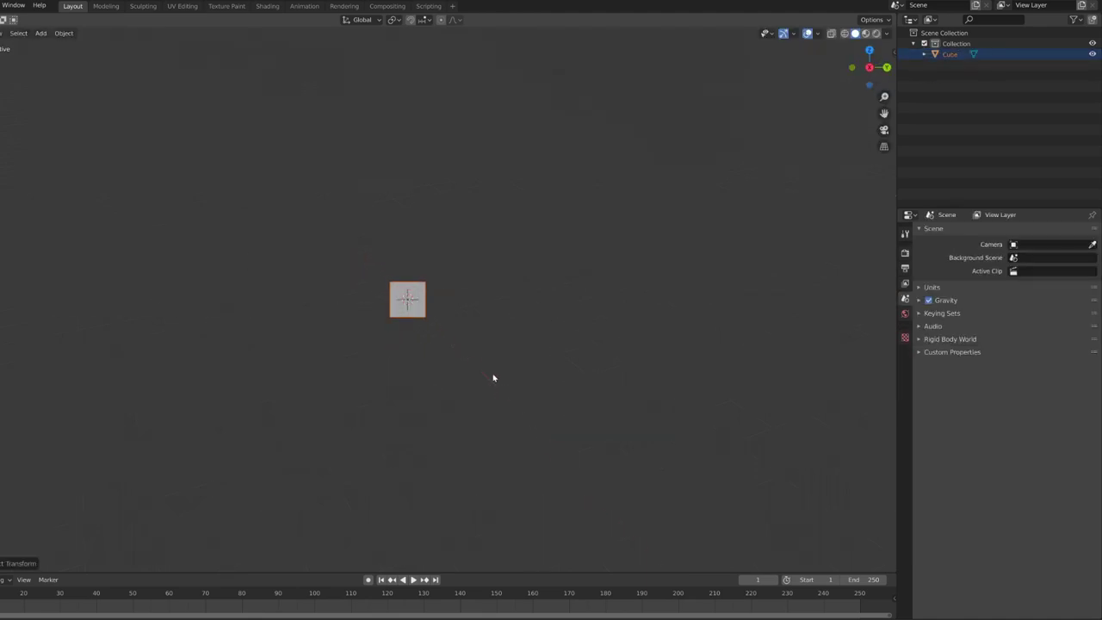
In Edit Mode with an orthographic side view, duplicate the cube's mesh and place the copy in front of and below it.
{"action": "scroll", "coordinate": [487, 369], "scroll_direction": "up", "scroll_amount": 8}
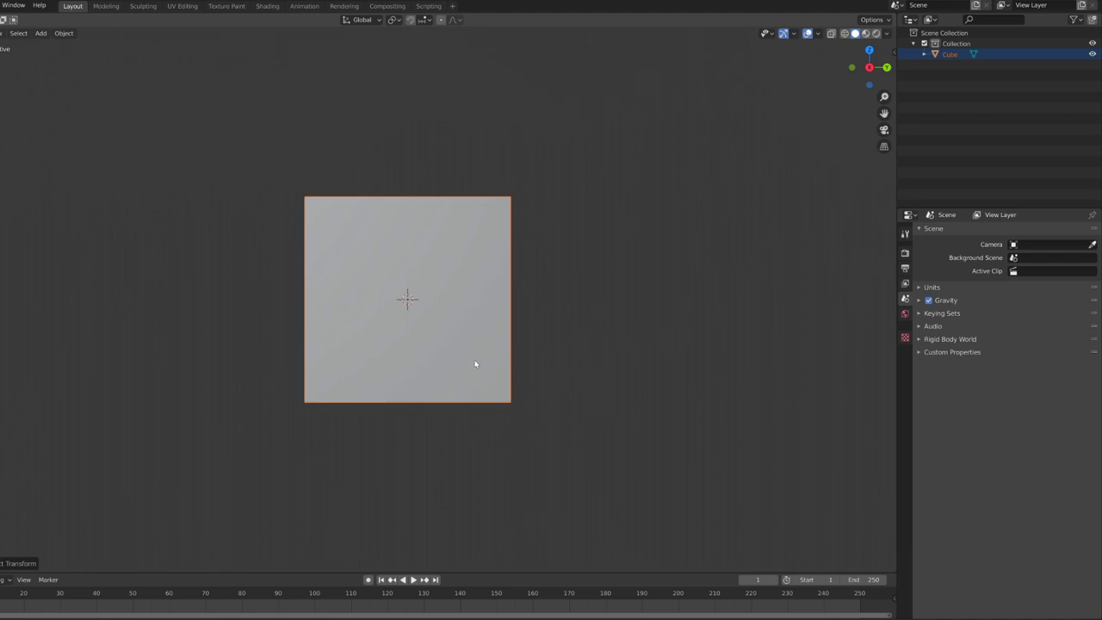
{"action": "left_click", "coordinate": [475, 363]}
{"action": "key", "text": "Tab"}
{"action": "key", "text": "KP_5"}
{"action": "middle_click_drag", "start_coordinate": [474, 360], "coordinate": [621, 303], "text": "shift"}
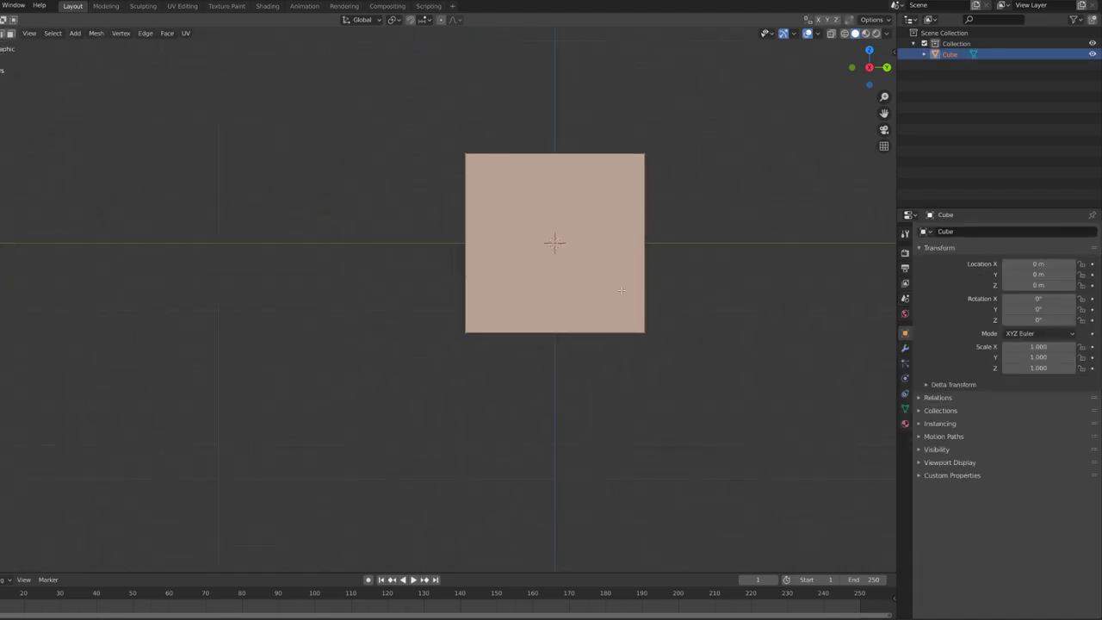
{"action": "key", "text": "shift+d"}
{"action": "left_click", "coordinate": [422, 364]}
Scale the duplicated cube very thin along Y and stretch it along Z into a long flat strip.
{"action": "key", "text": "s"}
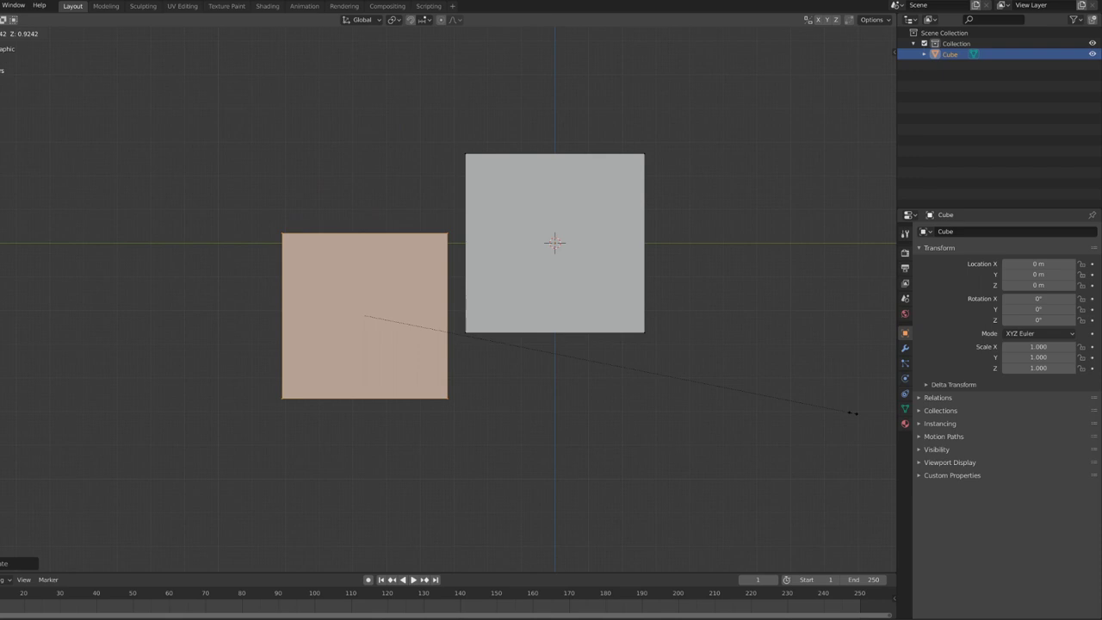
{"action": "key", "text": "y"}
{"action": "left_click", "coordinate": [380, 323]}
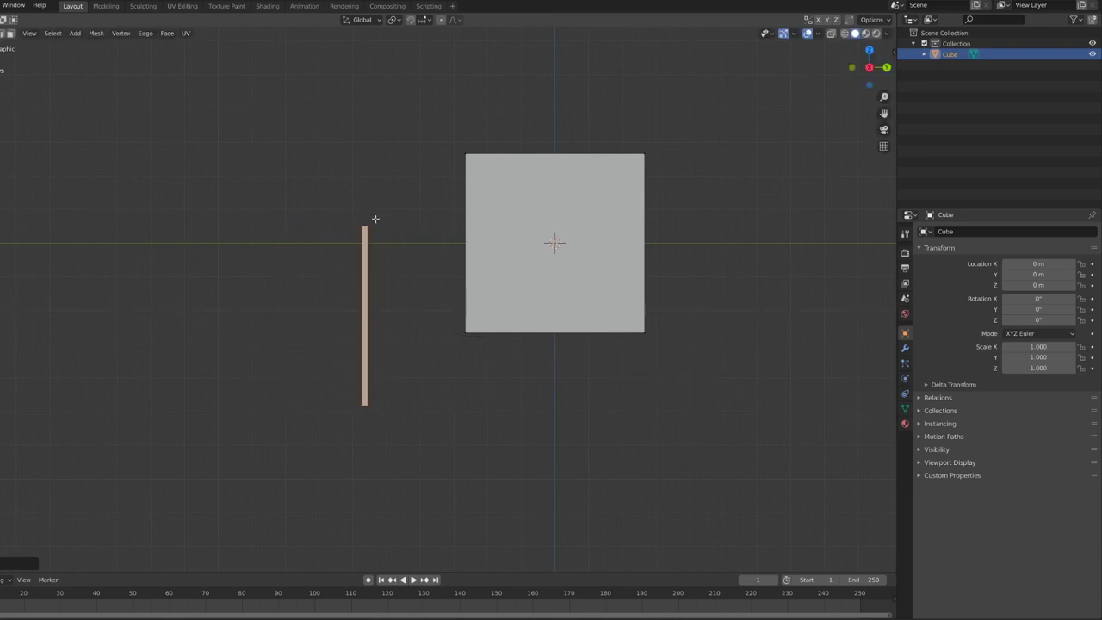
{"action": "key", "text": "s"}
{"action": "key", "text": "z"}
{"action": "left_click", "coordinate": [557, 554]}
Move the strip down so it hangs just in front of the cube, and return to Object Mode.
{"action": "scroll", "coordinate": [487, 476], "scroll_direction": "down", "scroll_amount": 6}
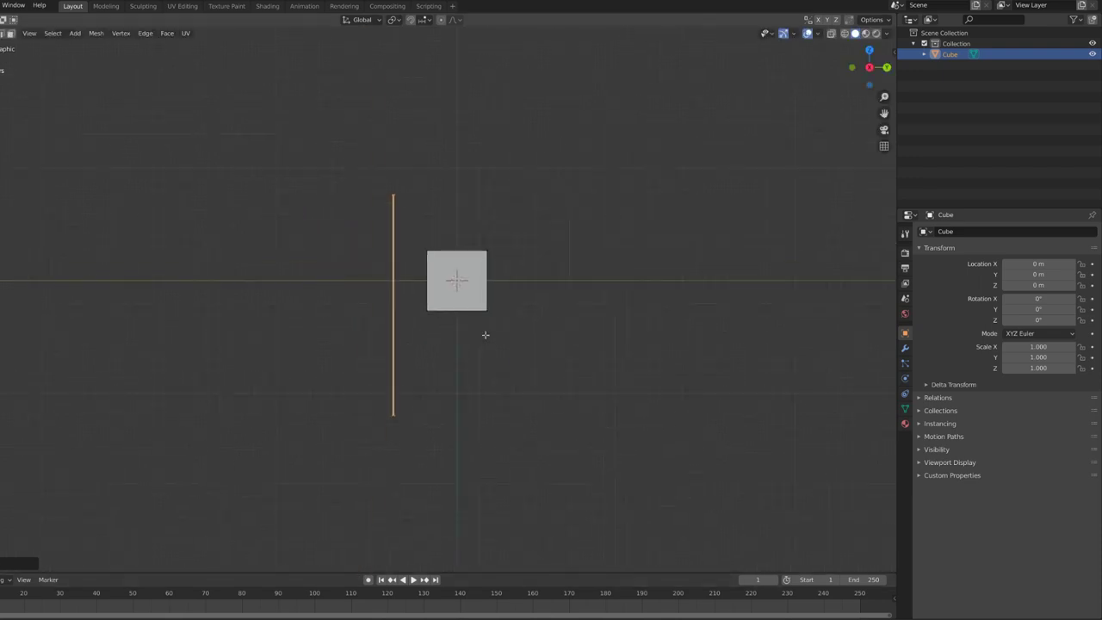
{"action": "key", "text": "g"}
{"action": "left_click", "coordinate": [507, 436]}
{"action": "middle_click_drag", "start_coordinate": [506, 436], "coordinate": [507, 381]}
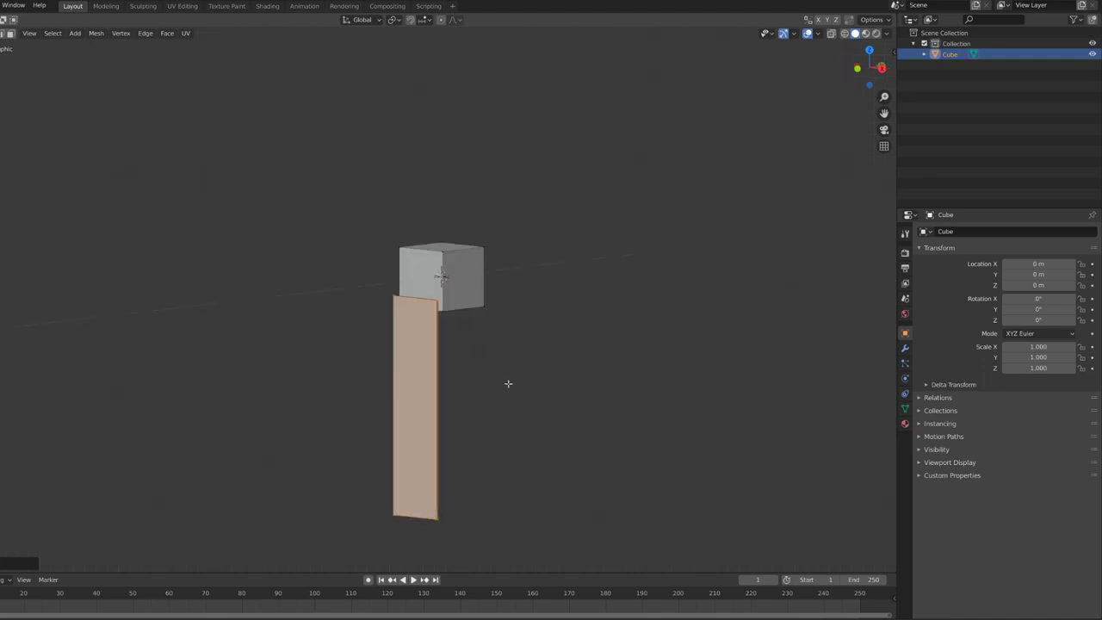
{"action": "key", "text": "Tab"}
Add a single-bone armature at the cube's centre and enter Edit Mode on it.
{"action": "scroll", "coordinate": [507, 386], "scroll_direction": "up", "scroll_amount": 3}
{"action": "key", "text": "KP_3"}
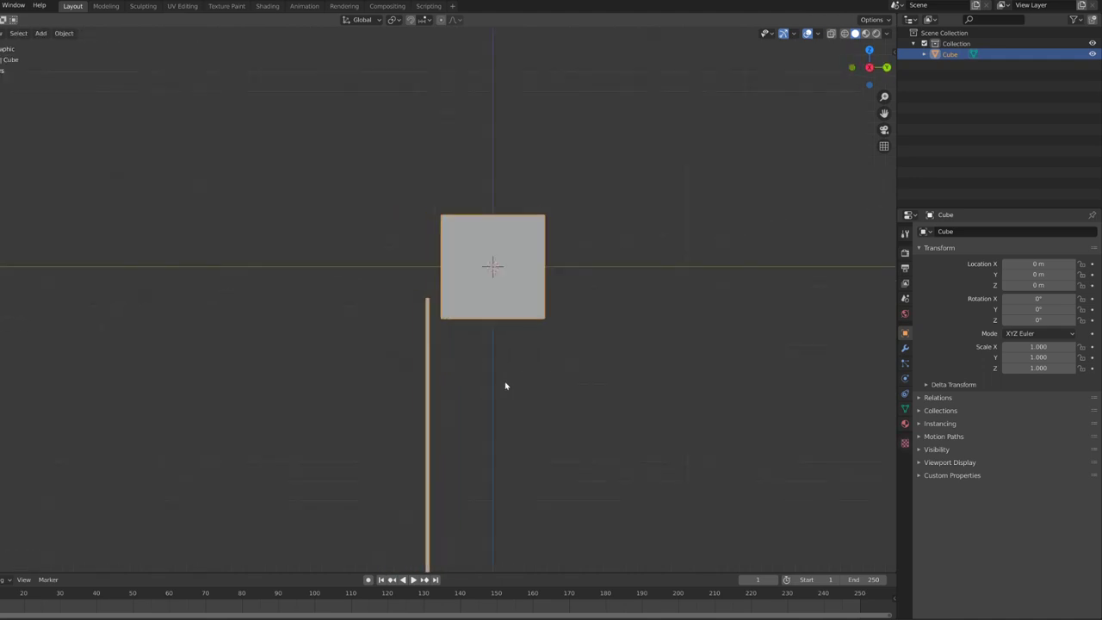
{"action": "key", "text": "shift+a"}
{"action": "left_click", "coordinate": [484, 452]}
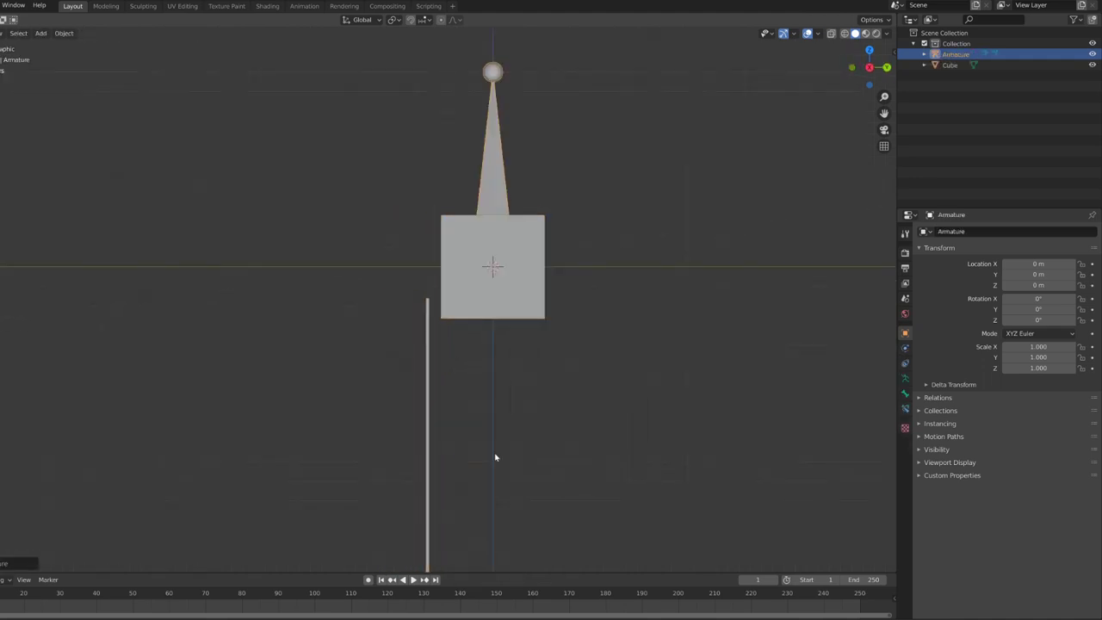
{"action": "key", "text": "Tab"}
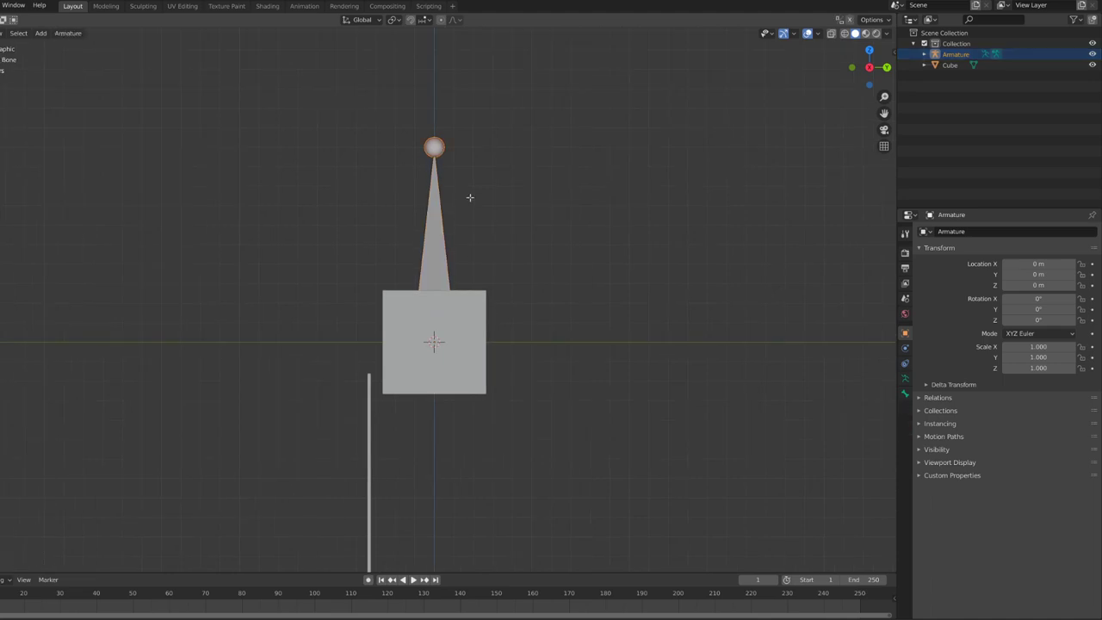
Enable Axes and In Front in the armature's viewport display settings.
{"action": "left_click", "coordinate": [905, 379]}
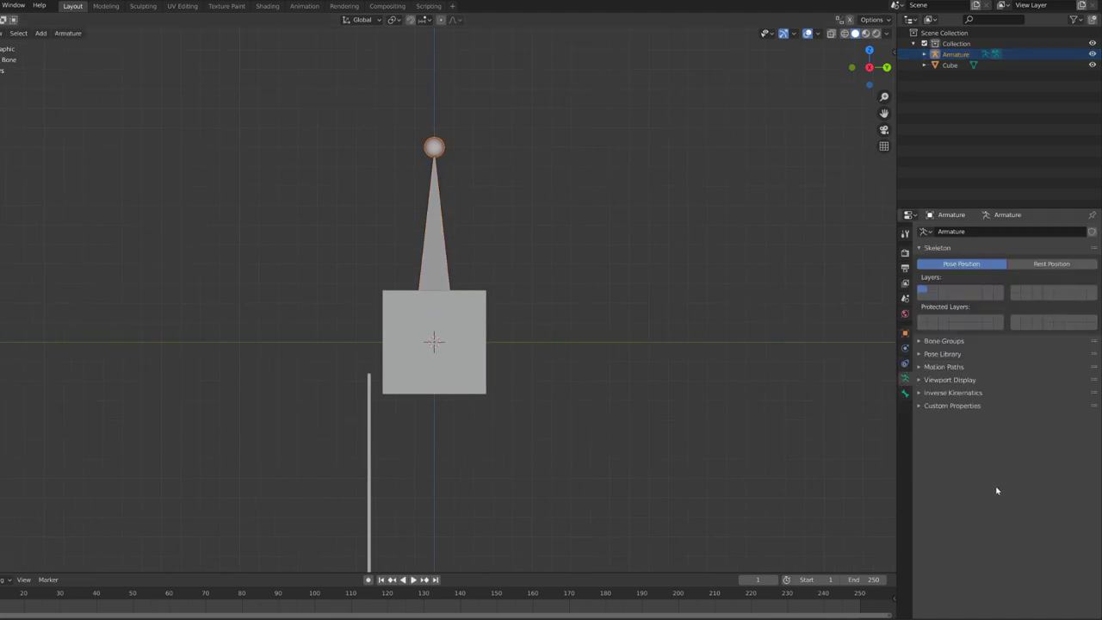
{"action": "middle_click_drag", "start_coordinate": [998, 491], "coordinate": [995, 446], "text": "ctrl"}
{"action": "left_click", "coordinate": [927, 466]}
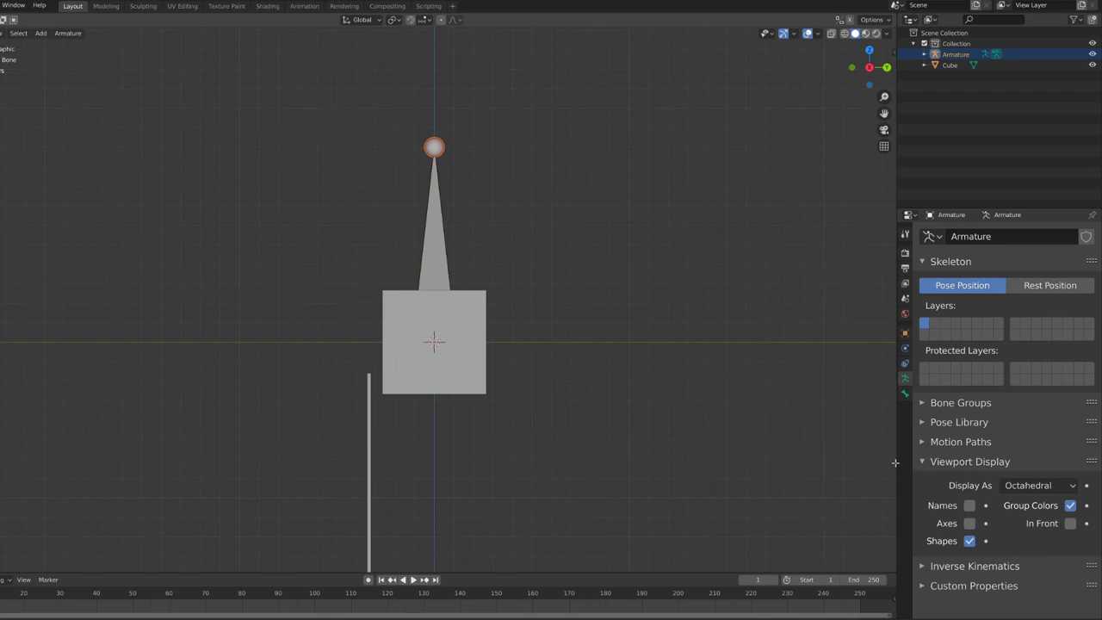
{"action": "left_click", "coordinate": [969, 524]}
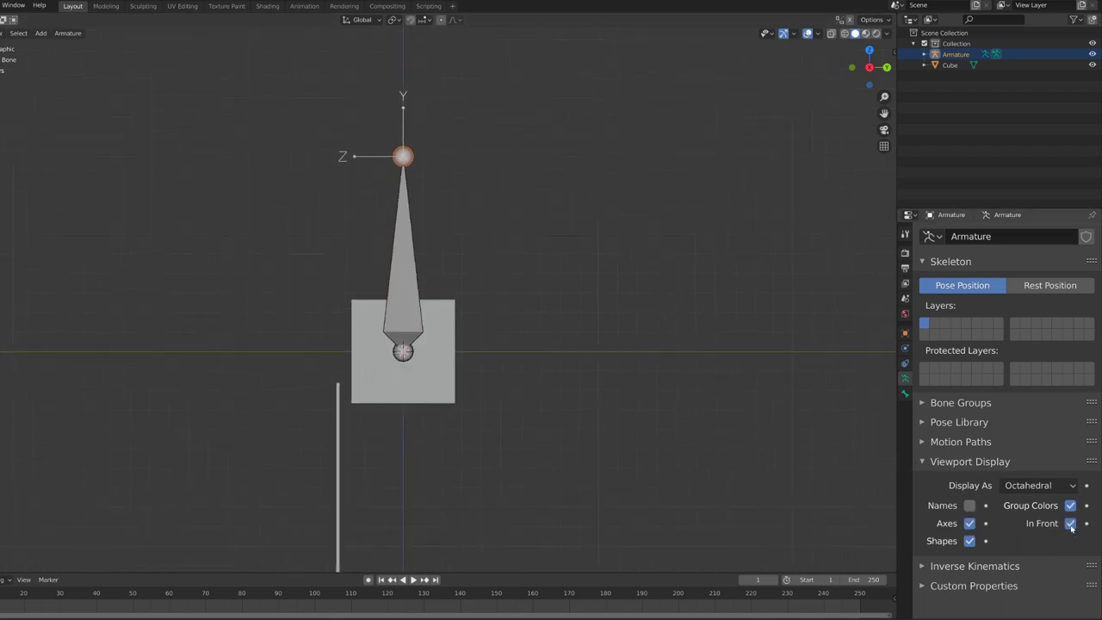
Check the armature's object properties, collapsing the Transform section and looking into Visibility.
{"action": "scroll", "coordinate": [552, 382], "scroll_direction": "up", "scroll_amount": 1}
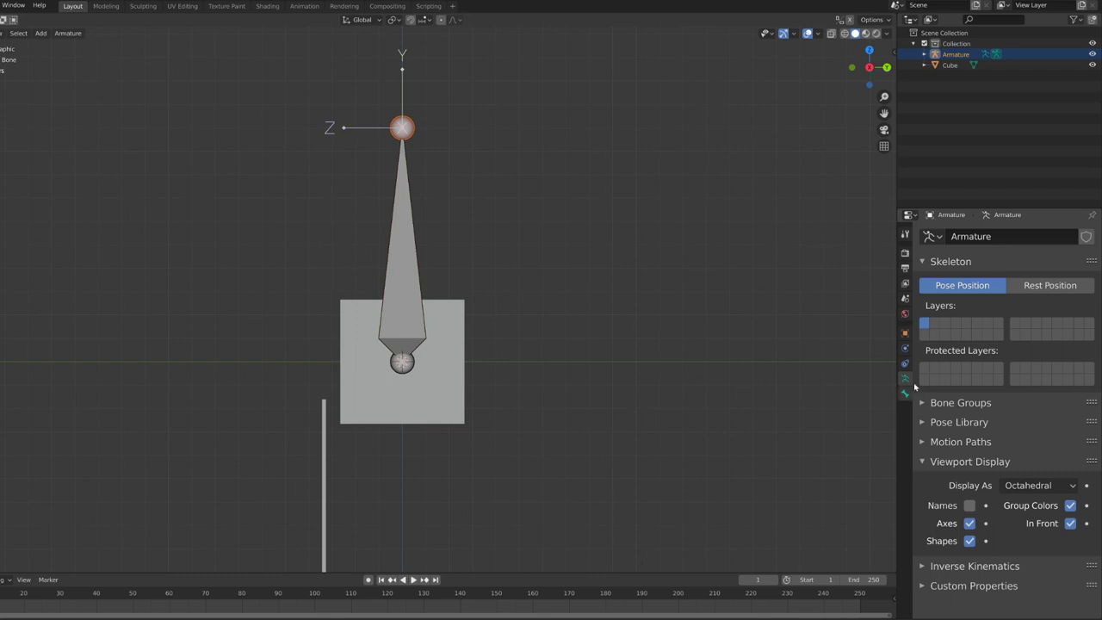
{"action": "left_click", "coordinate": [905, 332]}
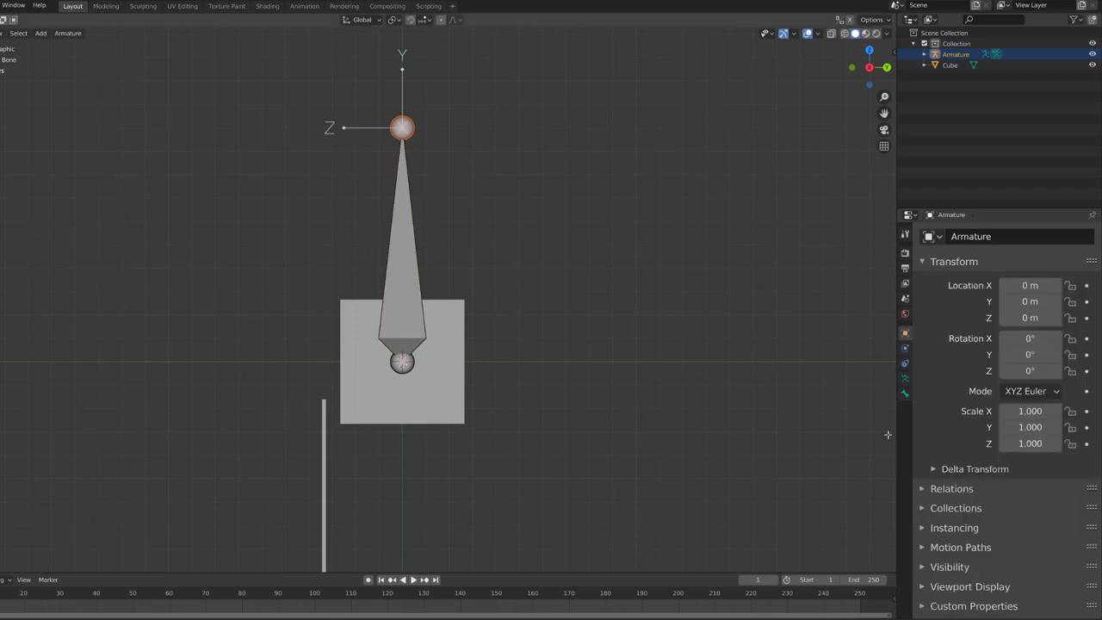
{"action": "left_click", "coordinate": [924, 261]}
{"action": "left_click", "coordinate": [927, 360]}
{"action": "left_click", "coordinate": [928, 360]}
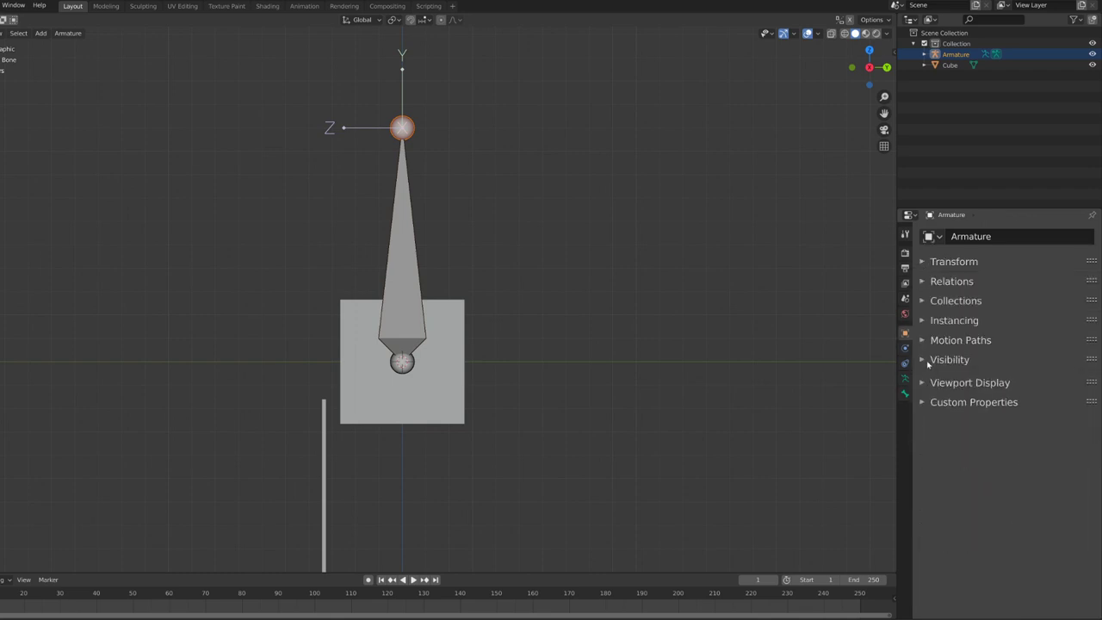
Set the armature object's viewport display to Wire.
{"action": "left_click", "coordinate": [924, 379]}
{"action": "left_click", "coordinate": [1044, 442]}
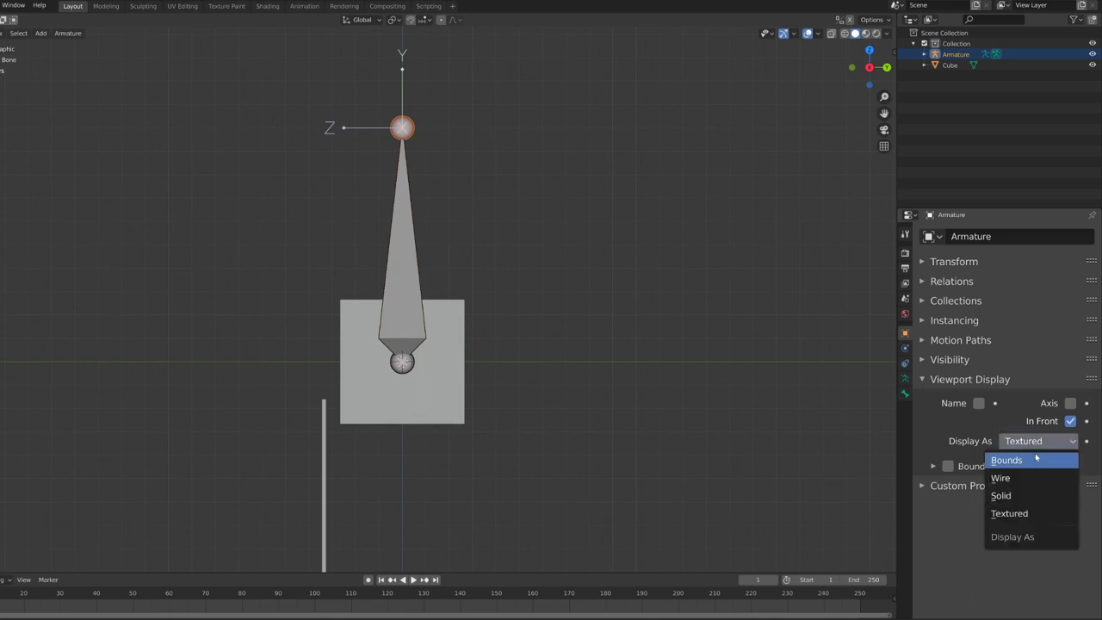
{"action": "left_click", "coordinate": [1017, 481]}
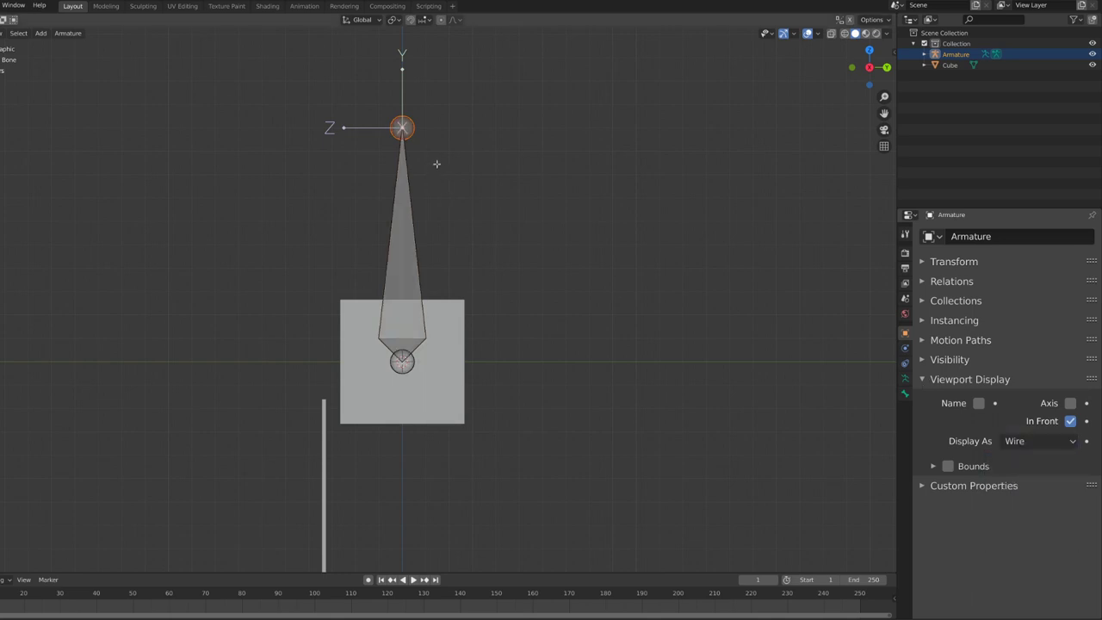
Snap the bone's tail to the cursor and pull it out along Y, making a horizontal bone about 0.57 m long behind the cube.
{"action": "key", "text": "shift+s"}
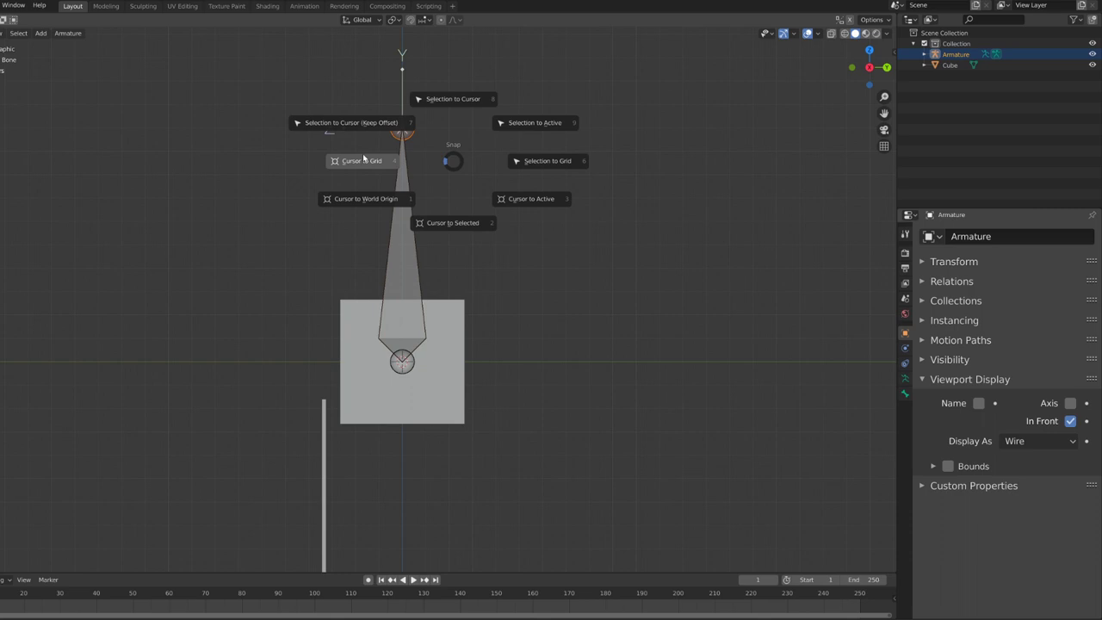
{"action": "left_click", "coordinate": [347, 126]}
{"action": "key", "text": "shift+s"}
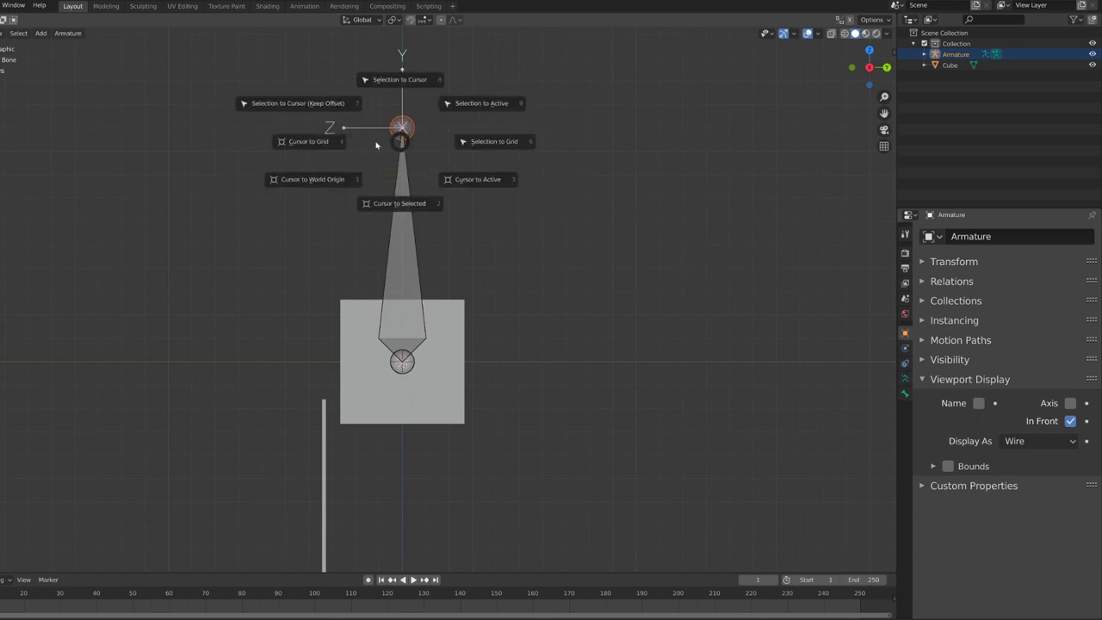
{"action": "left_click", "coordinate": [301, 105]}
{"action": "key", "text": "g"}
{"action": "key", "text": "y"}
{"action": "left_click", "coordinate": [583, 362]}
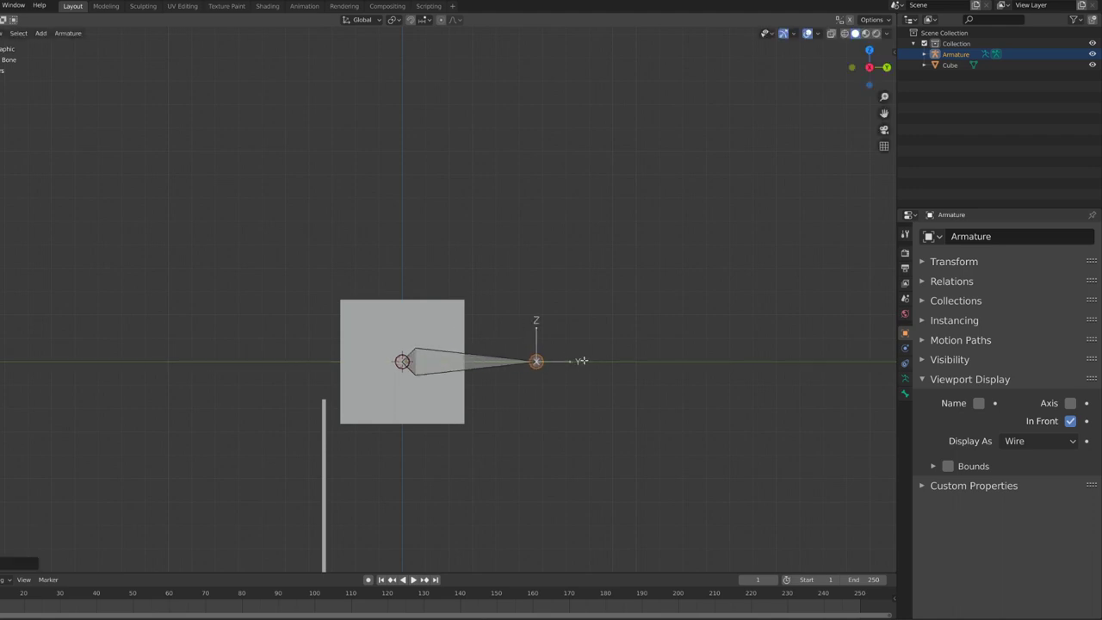
{"action": "middle_click_drag", "start_coordinate": [507, 363], "coordinate": [533, 378]}
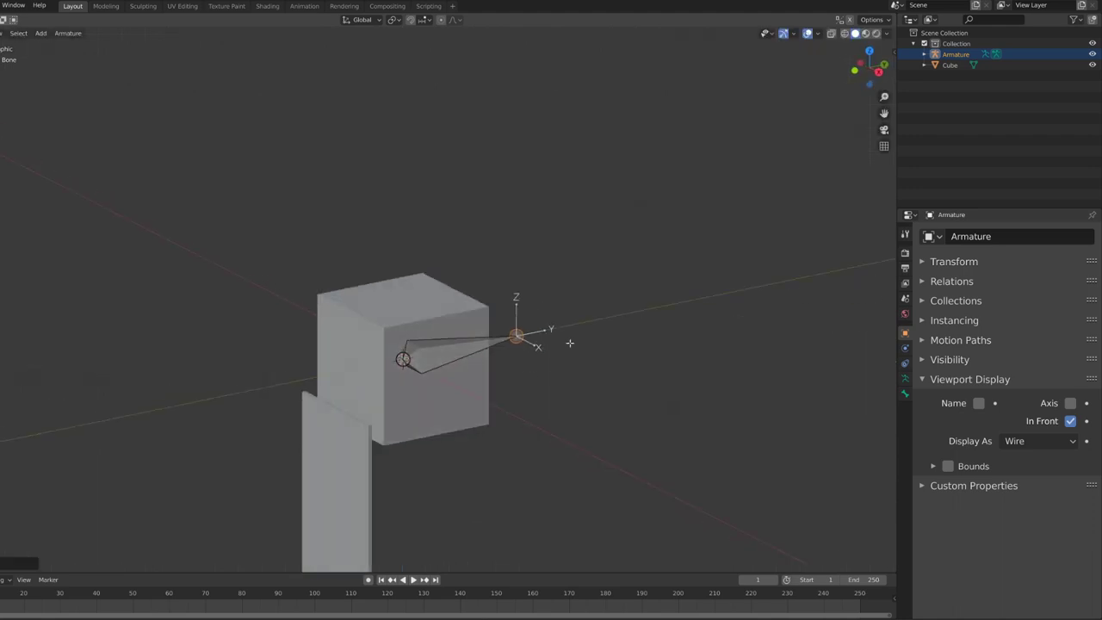
Add a second bone at the strip's upper end and move its tail straight down along the strip, about 1.95 m long.
{"action": "left_click", "coordinate": [879, 73]}
{"action": "key", "text": "shift+a"}
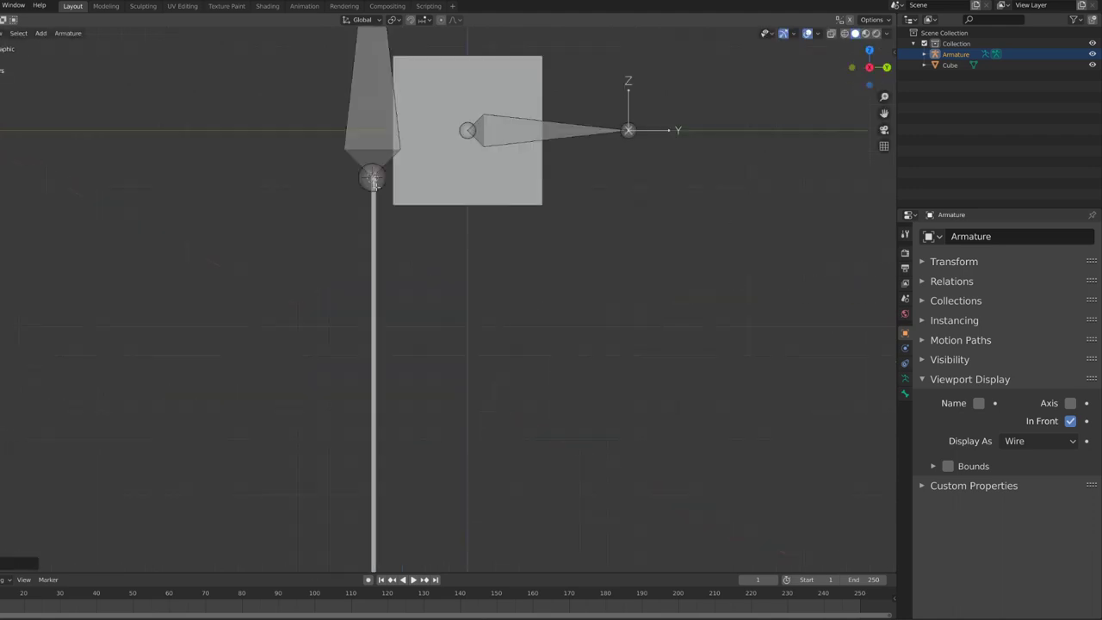
{"action": "scroll", "coordinate": [407, 143], "scroll_direction": "down", "scroll_amount": 5}
{"action": "key", "text": "g"}
{"action": "key", "text": "z"}
{"action": "left_click", "coordinate": [417, 472]}
{"action": "scroll", "coordinate": [422, 286], "scroll_direction": "up", "scroll_amount": 3}
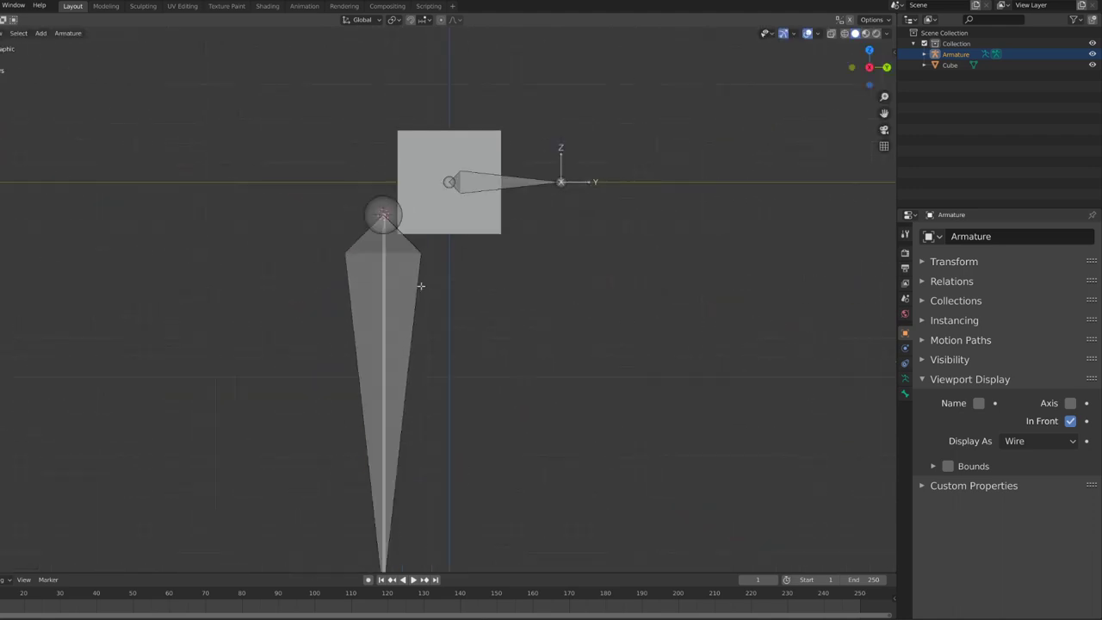
{"action": "left_click", "coordinate": [421, 285]}
{"action": "scroll", "coordinate": [431, 257], "scroll_direction": "up", "scroll_amount": 3}
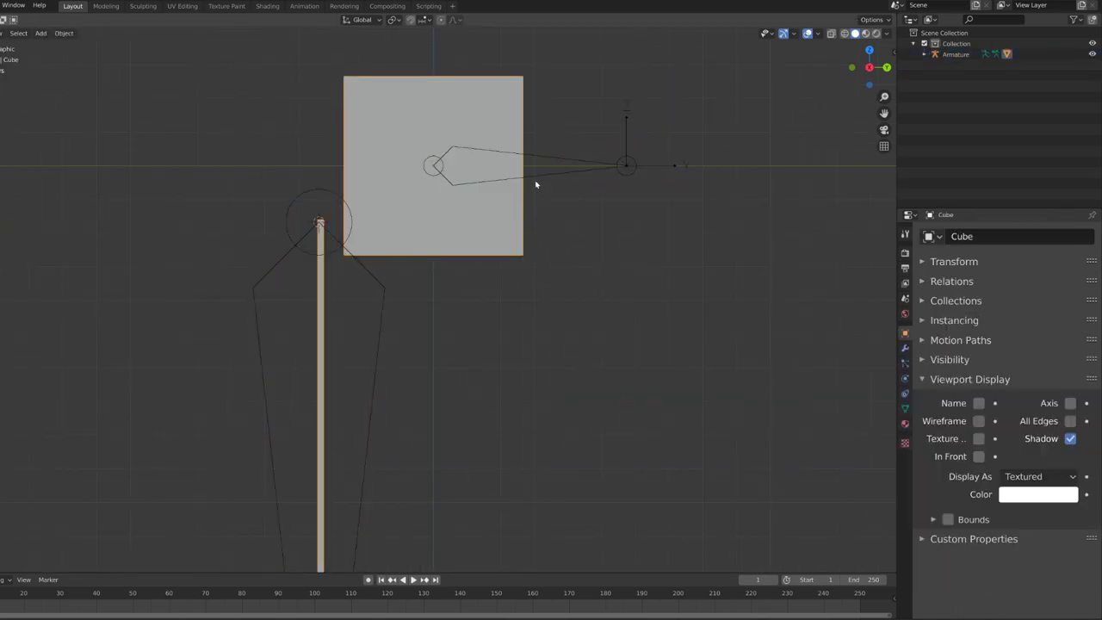
Parent the cube mesh to the armature using Armature Deform with empty groups.
{"action": "left_click", "coordinate": [534, 178], "text": "shift"}
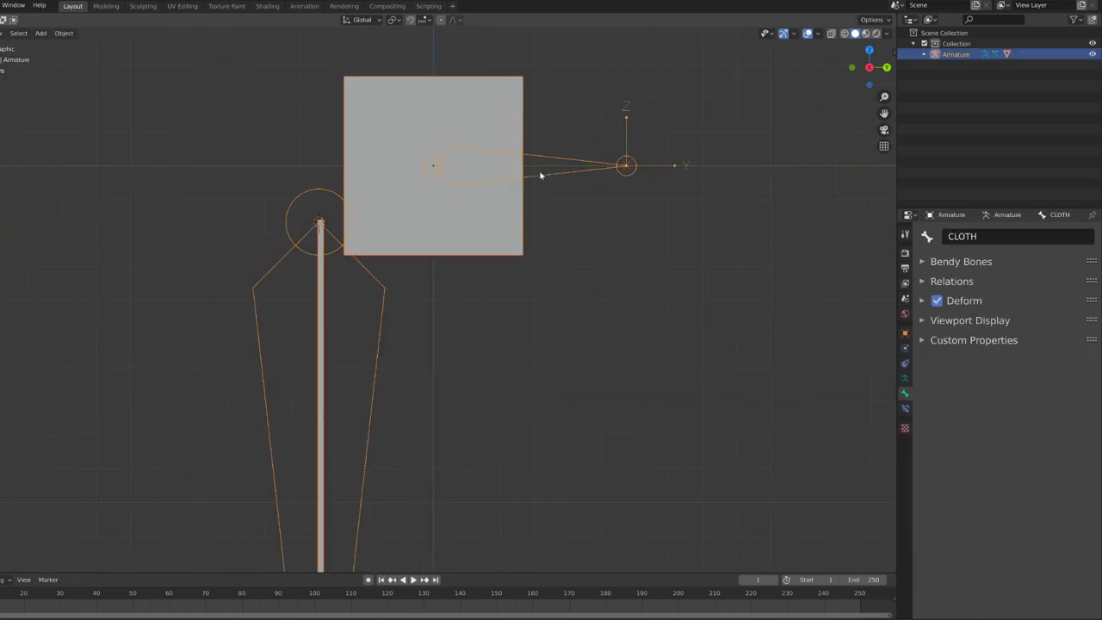
{"action": "key", "text": "ctrl+p"}
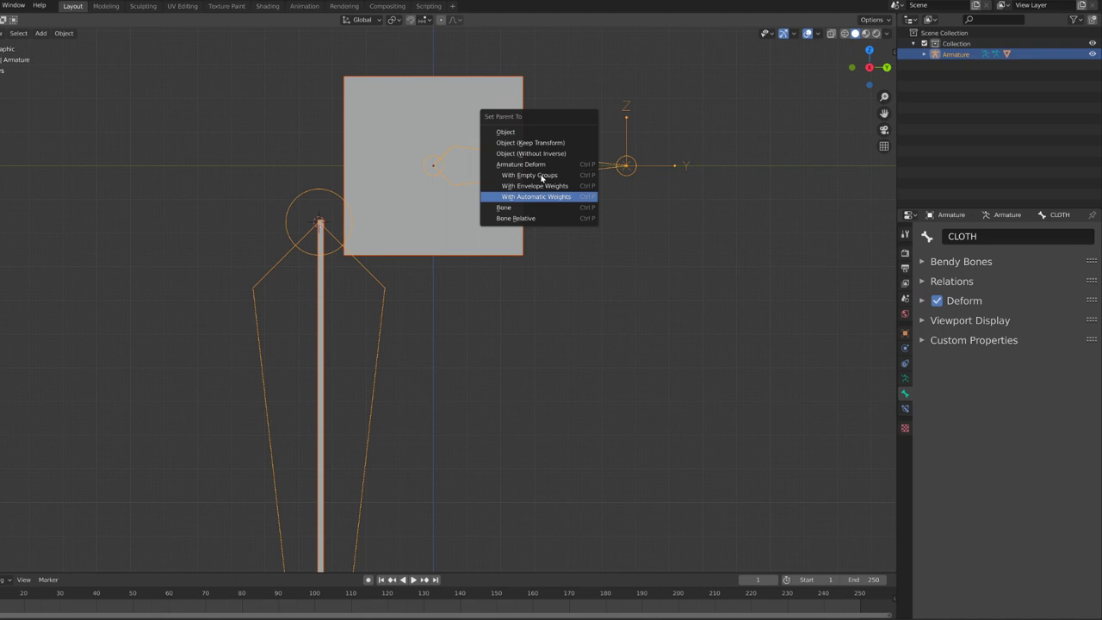
{"action": "left_click", "coordinate": [541, 179]}
{"action": "key", "text": "Tab"}
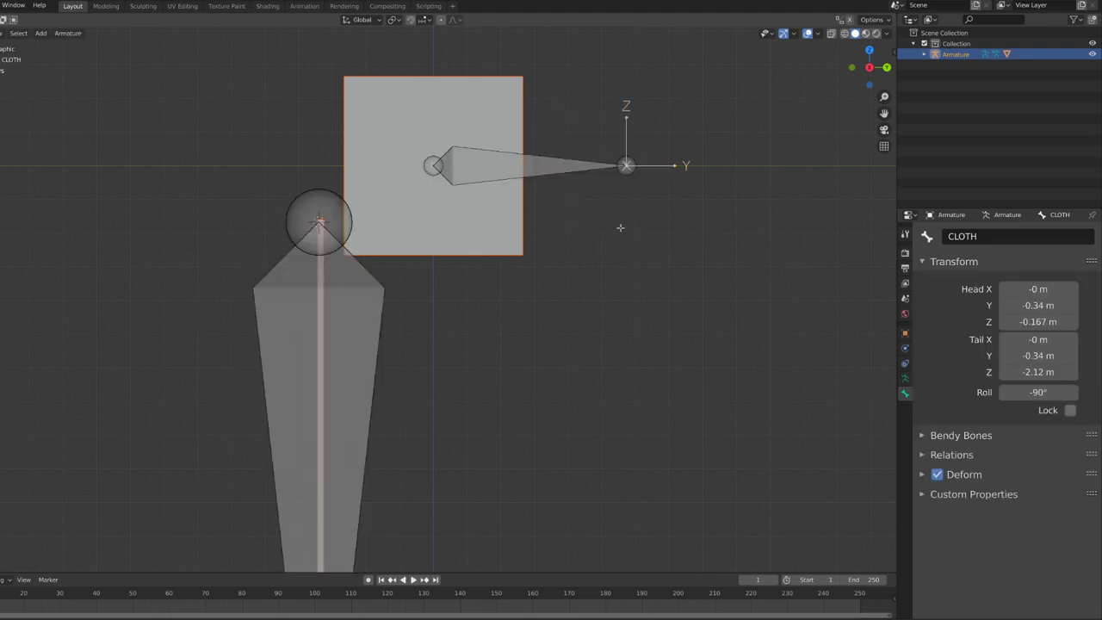
{"action": "key", "text": "a"}
{"action": "key", "text": "Tab"}
Assign the cube's geometry to the ROOT vertex group in Edit Mode.
{"action": "left_click", "coordinate": [521, 255]}
{"action": "key", "text": "Tab"}
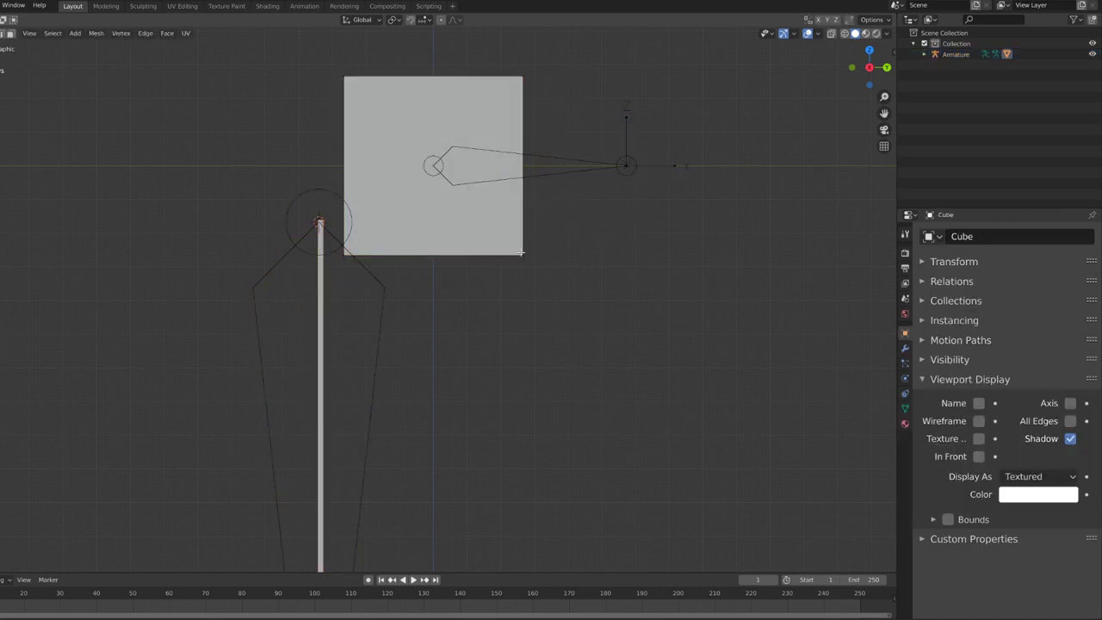
{"action": "left_click", "coordinate": [905, 407]}
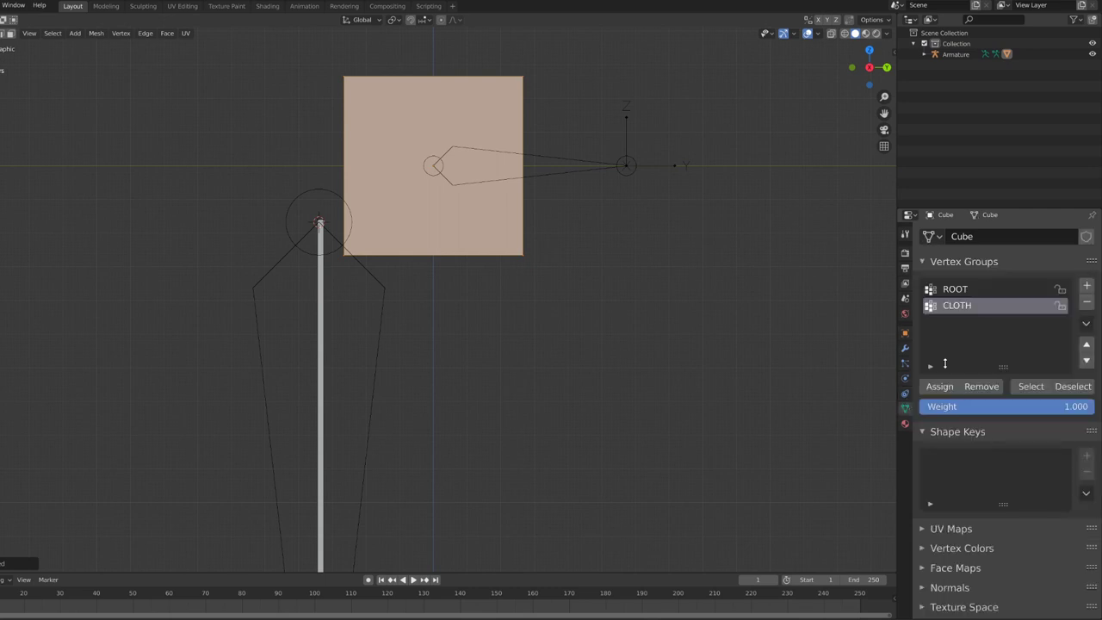
{"action": "left_click", "coordinate": [956, 289]}
{"action": "key", "text": "a"}
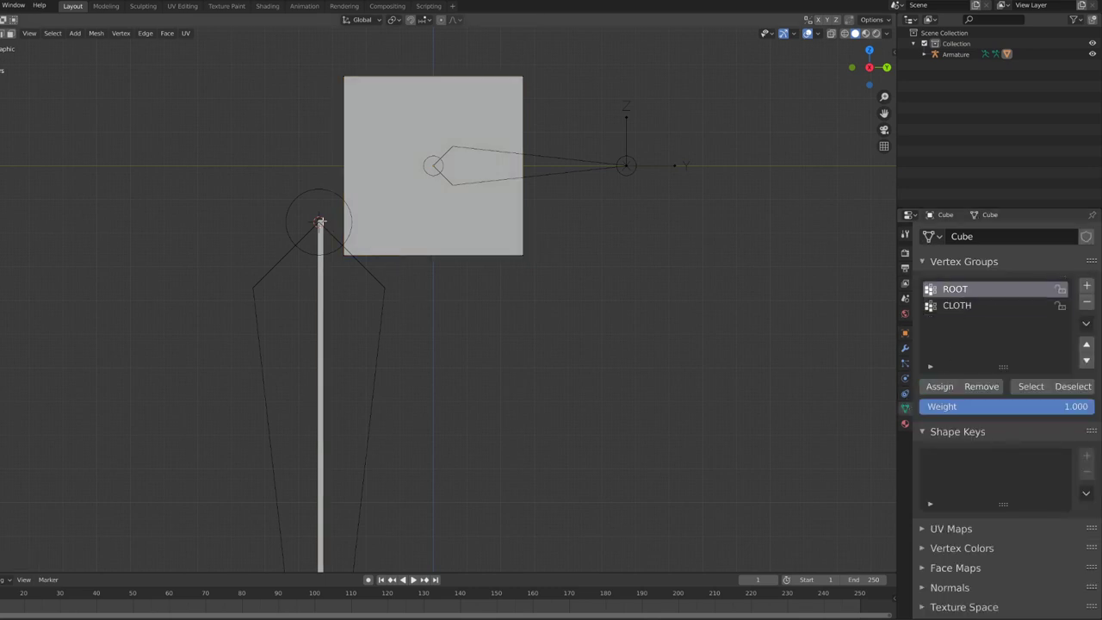
Assign the strip's geometry to the CLOTH vertex group and return to Object Mode.
{"action": "left_click", "coordinate": [969, 306]}
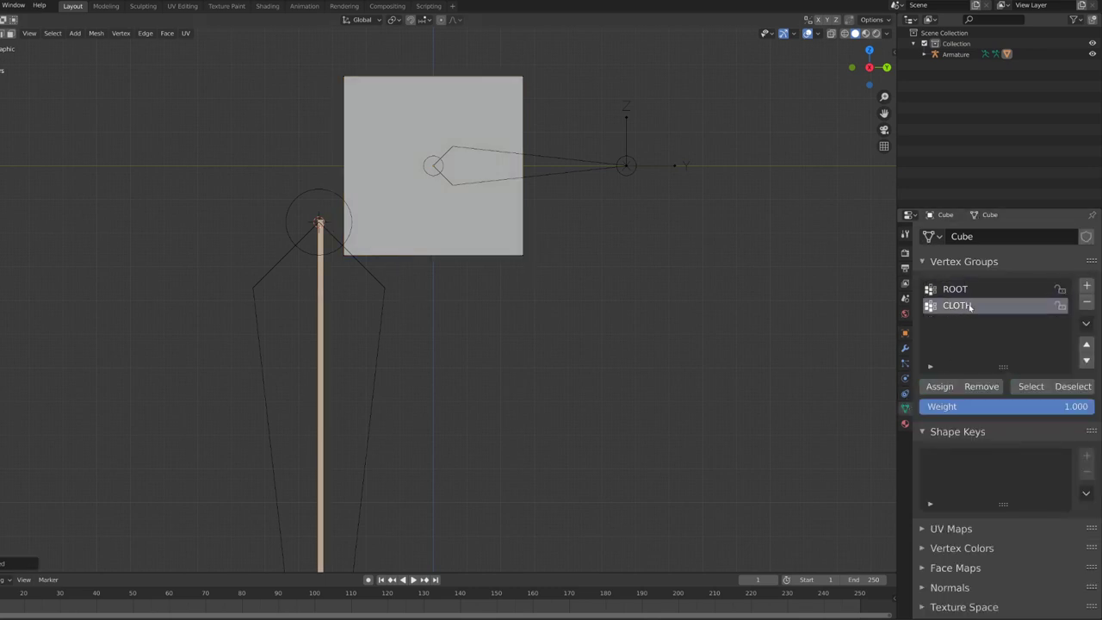
{"action": "left_click", "coordinate": [953, 388]}
{"action": "key", "text": "Tab"}
Create a small bone about 0.18 m long along Y from the CLOTH bone's head and clear its parent.
{"action": "middle_click_drag", "start_coordinate": [363, 237], "coordinate": [374, 274], "text": "shift"}
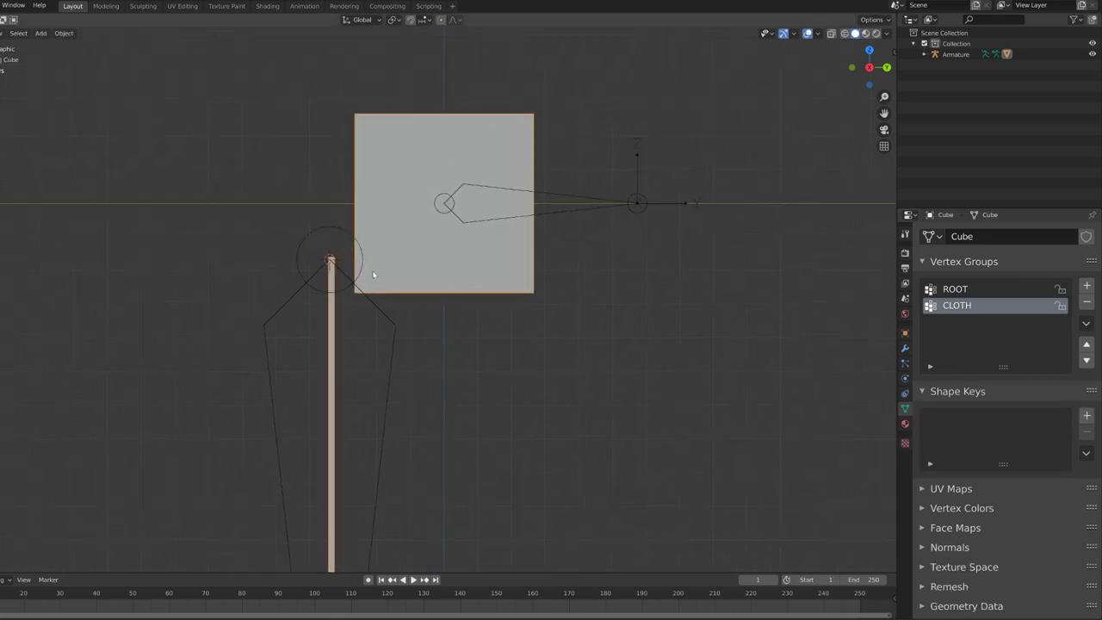
{"action": "left_click", "coordinate": [362, 264]}
{"action": "key", "text": "Tab"}
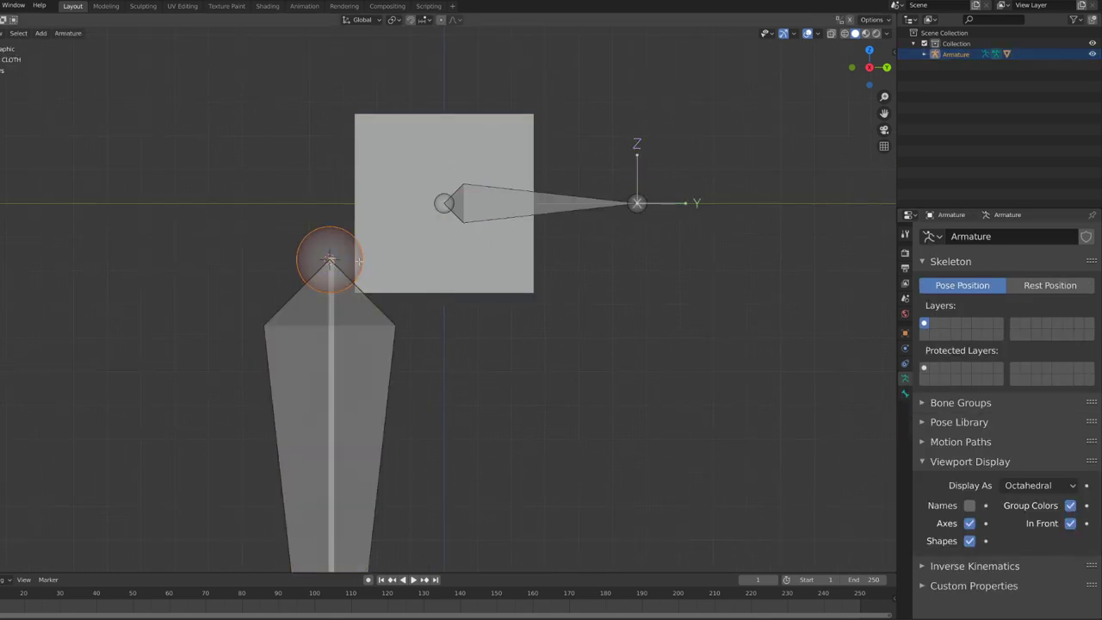
{"action": "scroll", "coordinate": [448, 301], "scroll_direction": "up", "scroll_amount": 2}
{"action": "key", "text": "shift+d"}
{"action": "key", "text": "y"}
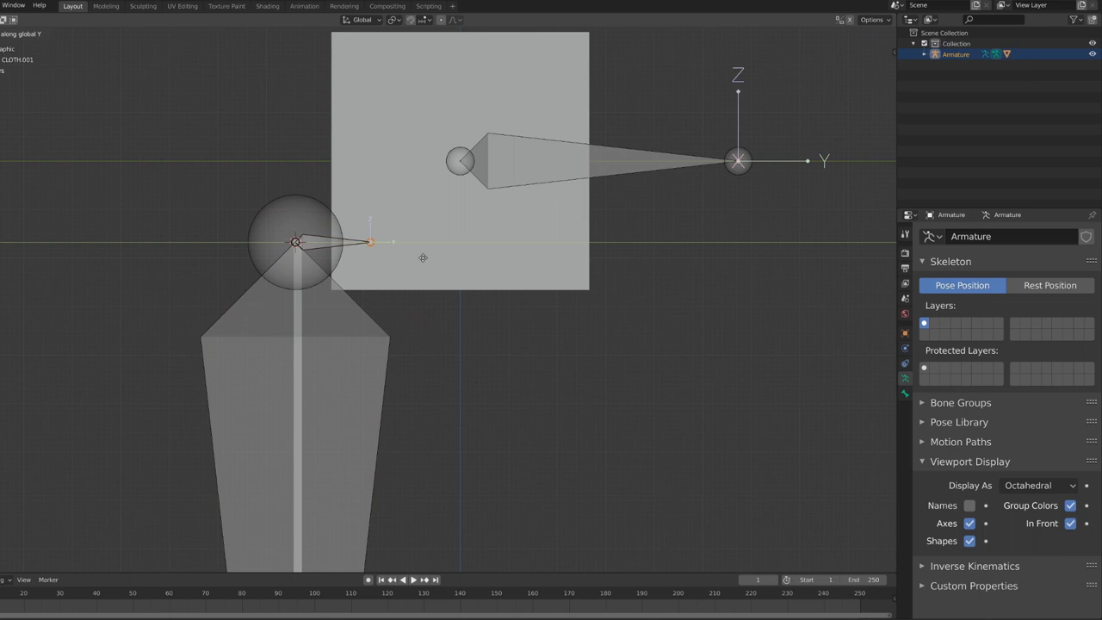
{"action": "left_click", "coordinate": [432, 258]}
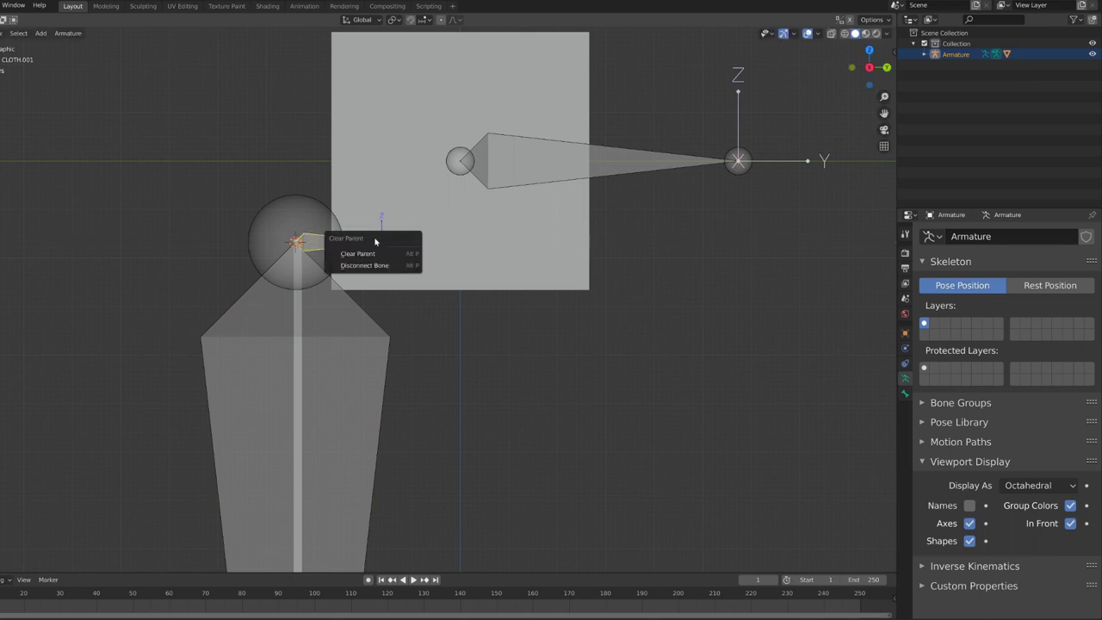
{"action": "key", "text": "c"}
{"action": "left_click", "coordinate": [379, 253]}
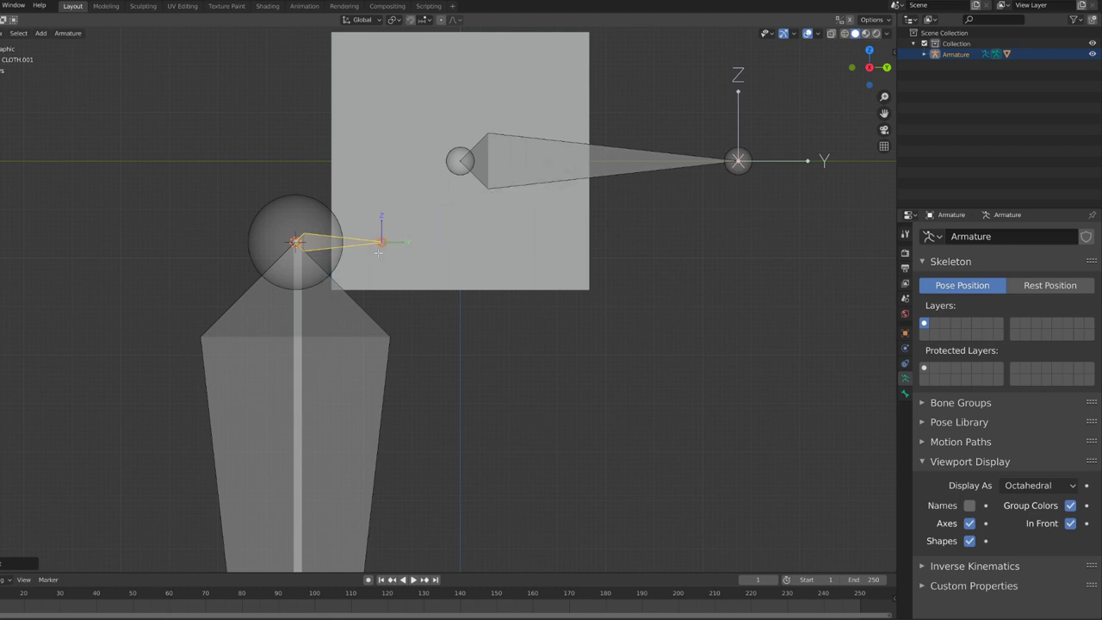
Rename the small bone at the strip's upper end as MCH-CLOTH.
{"action": "left_click", "coordinate": [906, 393]}
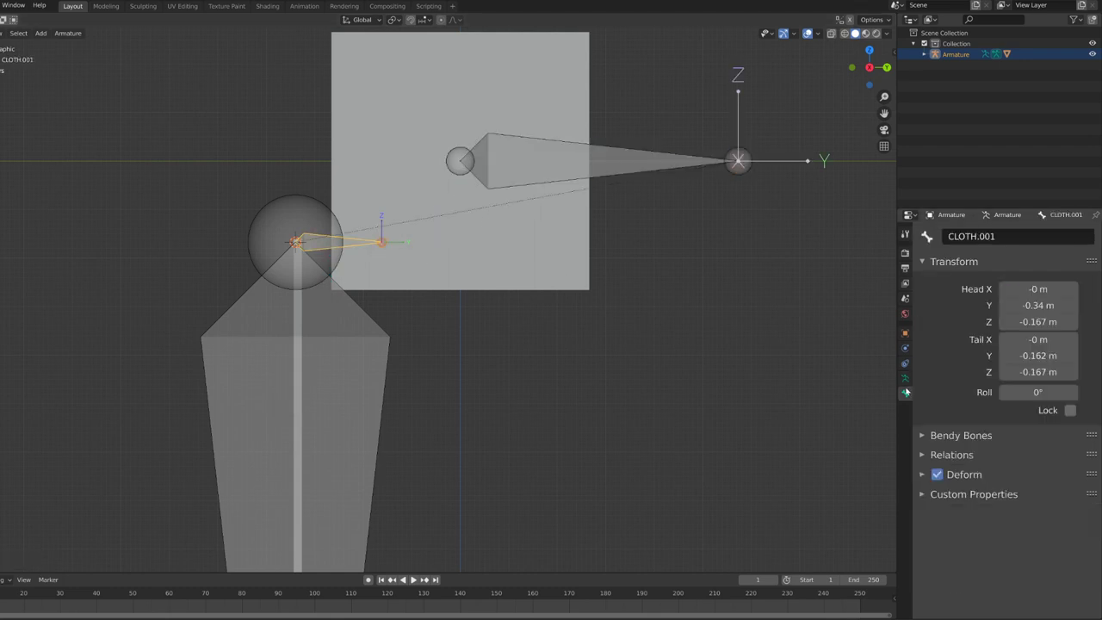
{"action": "type", "text": "-"}
{"action": "key", "text": "End"}
{"action": "key", "text": "BackSpace"}
{"action": "key", "text": "BackSpace"}
{"action": "key", "text": "BackSpace"}
{"action": "key", "text": "BackSpace"}
{"action": "key", "text": "Return"}
Parent the CLOTH bone to the MCH-CLOTH bone.
{"action": "left_click", "coordinate": [362, 345]}
{"action": "left_click", "coordinate": [377, 261], "text": "shift"}
{"action": "key", "text": "ctrl+p"}
{"action": "left_click", "coordinate": [377, 261]}
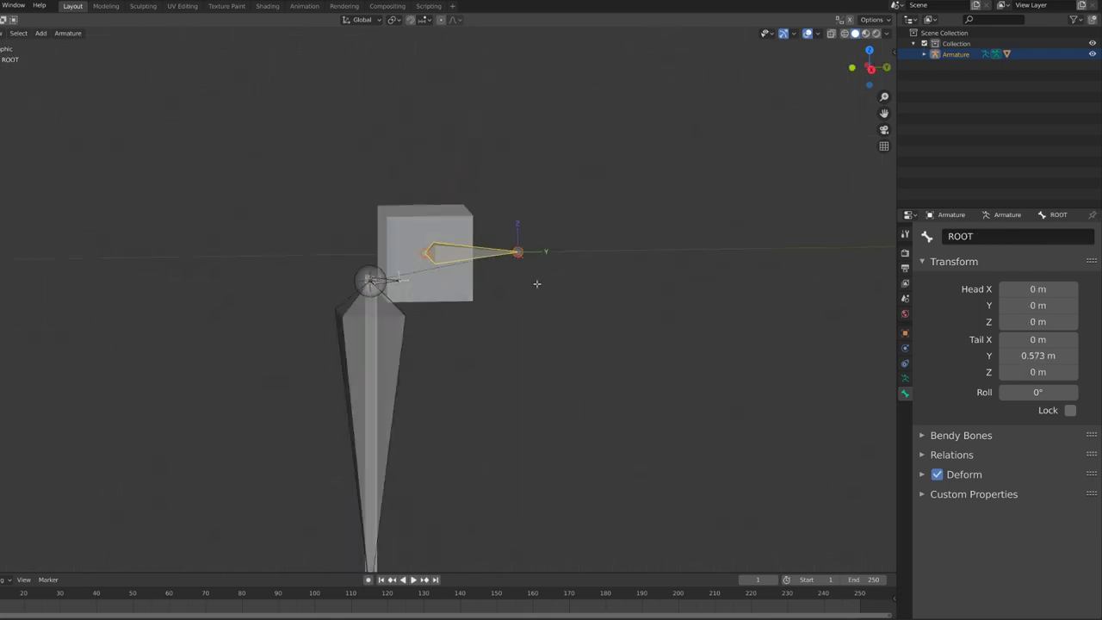
Switch the armature to Pose Mode.
{"action": "left_click", "coordinate": [392, 336]}
{"action": "key", "text": "ctrl+Tab"}
{"action": "left_click", "coordinate": [404, 400]}
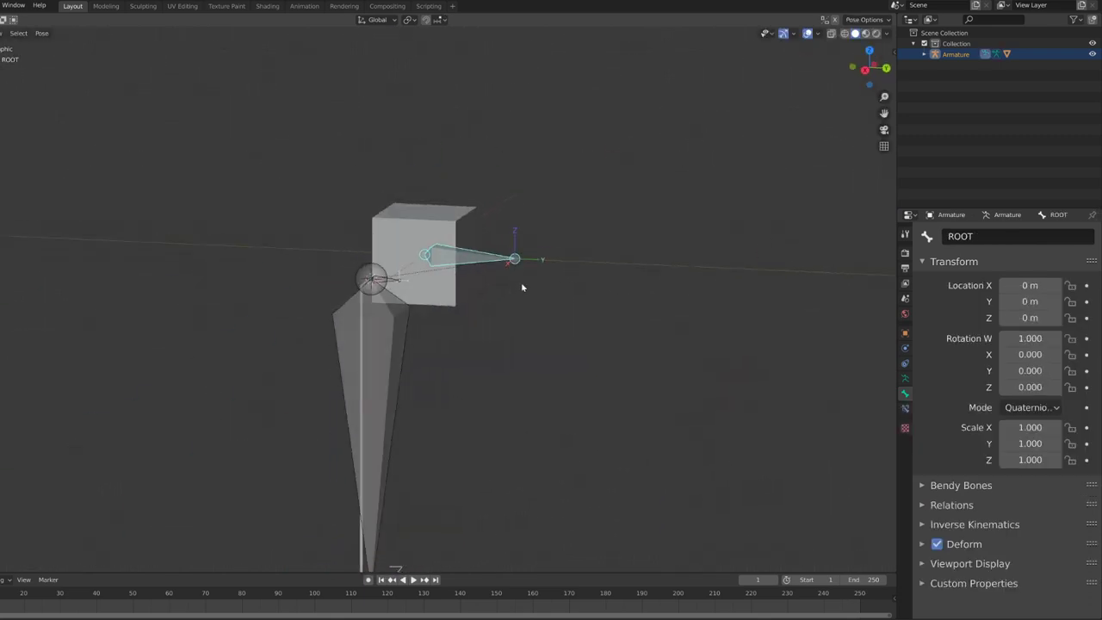
{"action": "middle_click_drag", "start_coordinate": [522, 287], "coordinate": [471, 363]}
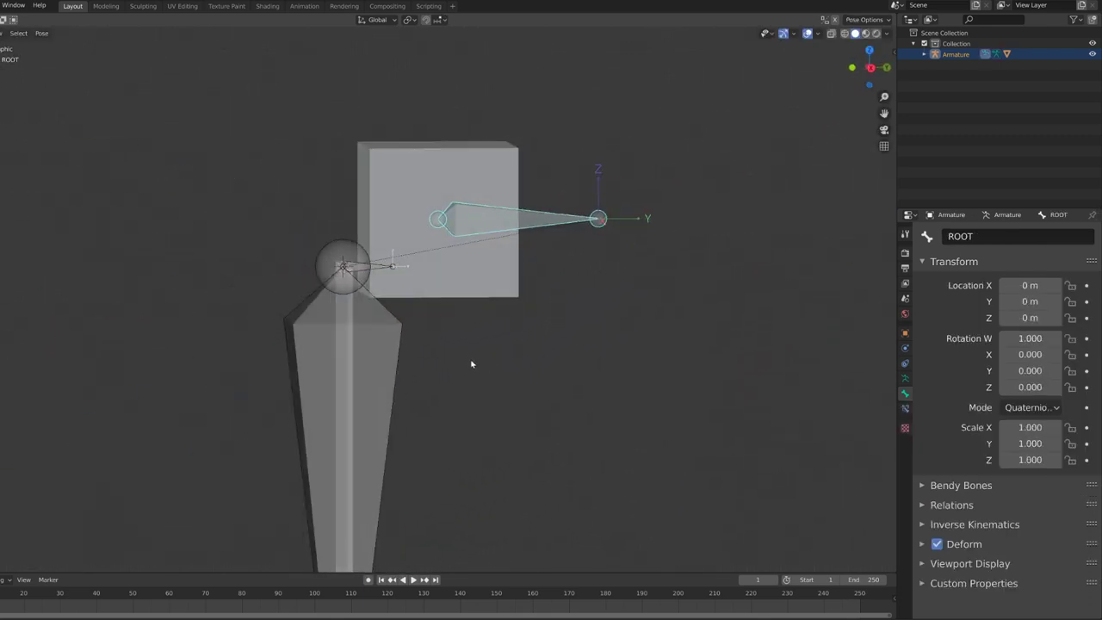
Rotate the ROOT bone upward in side view to test how the cloth bones follow.
{"action": "key", "text": "KP_3"}
{"action": "scroll", "coordinate": [574, 467], "scroll_direction": "down", "scroll_amount": 2}
{"action": "key", "text": "r"}
{"action": "left_click", "coordinate": [578, 289]}
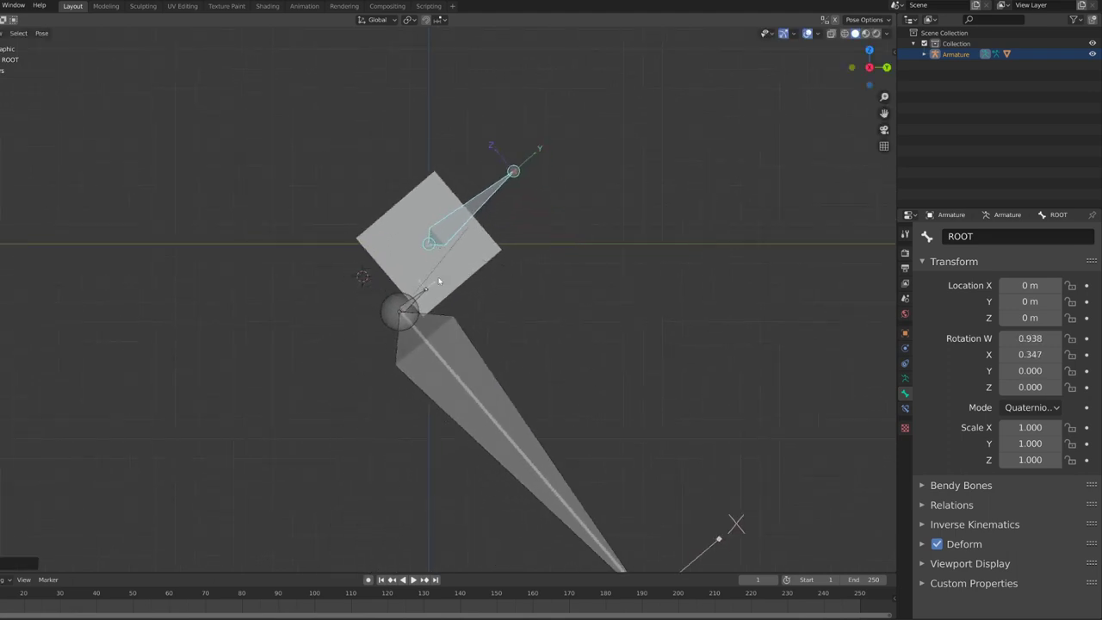
Turn off Inherit Rotation in the MCH-CLOTH bone's relations.
{"action": "left_click", "coordinate": [413, 293]}
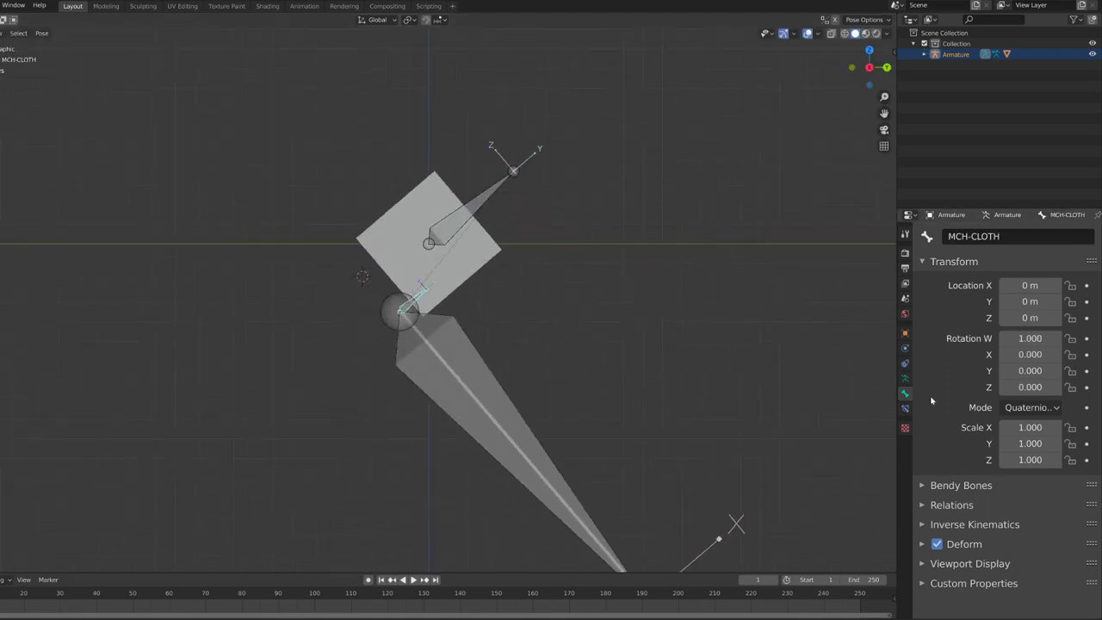
{"action": "left_click", "coordinate": [925, 262]}
{"action": "left_click", "coordinate": [922, 360]}
{"action": "left_click", "coordinate": [922, 360]}
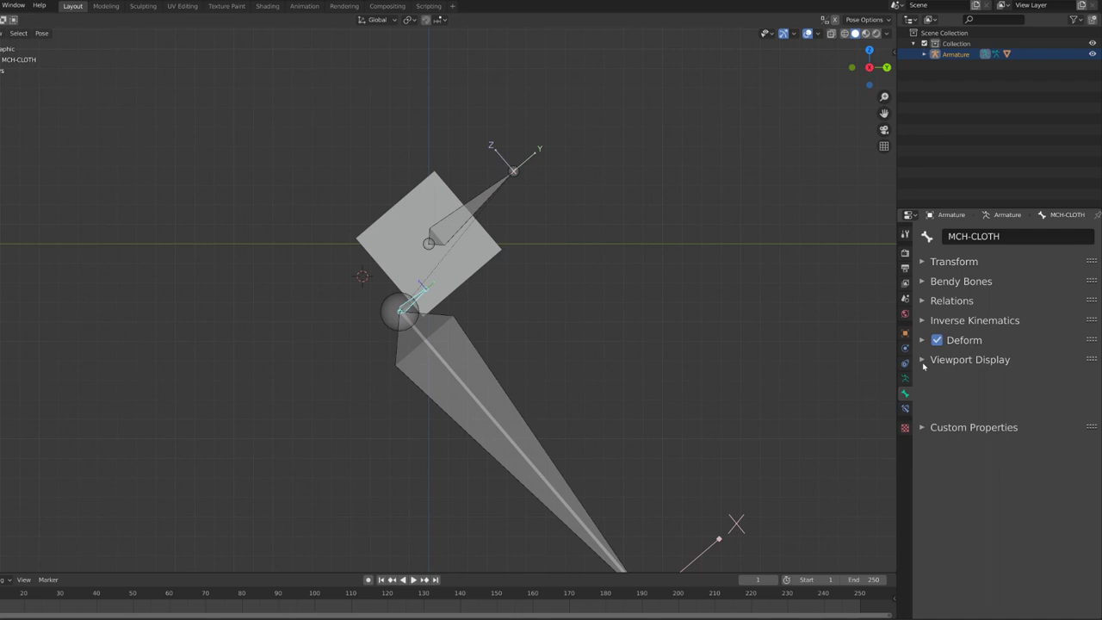
{"action": "left_click", "coordinate": [924, 300]}
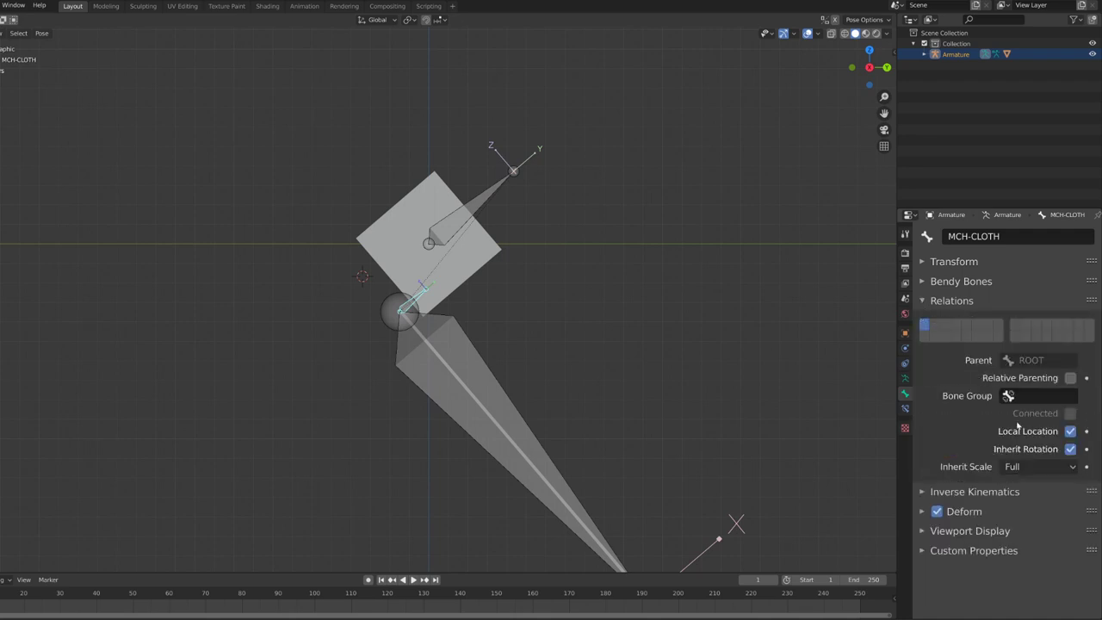
{"action": "left_click", "coordinate": [1070, 451]}
Select the ROOT bone and inspect from the front how the strip hangs.
{"action": "left_click", "coordinate": [473, 208]}
{"action": "middle_click_drag", "start_coordinate": [470, 151], "coordinate": [577, 159]}
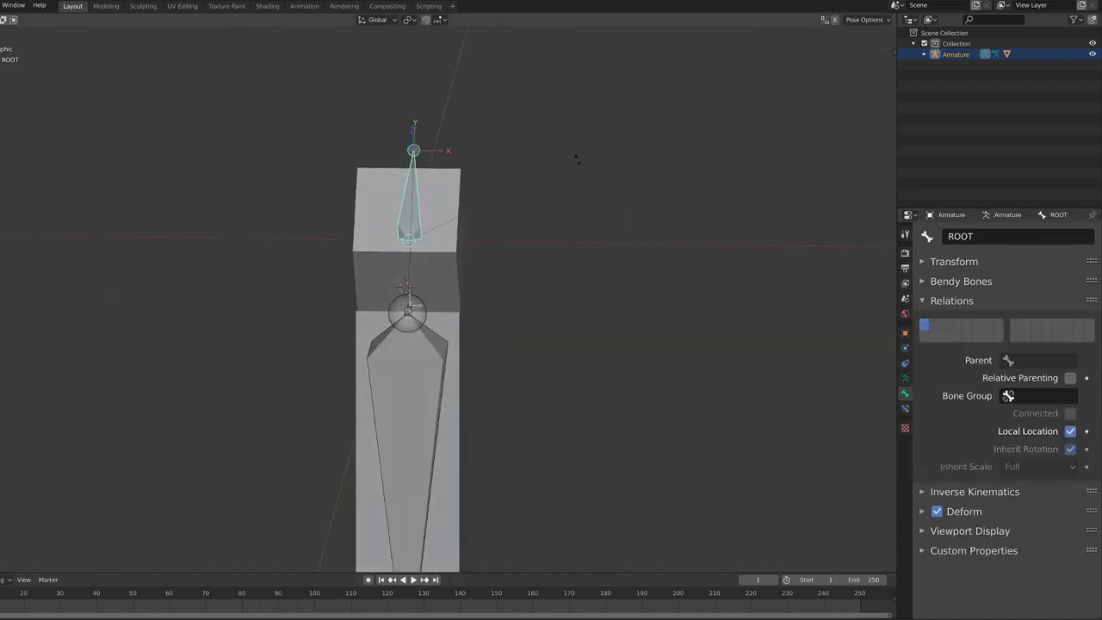
{"action": "right_click", "coordinate": [623, 130]}
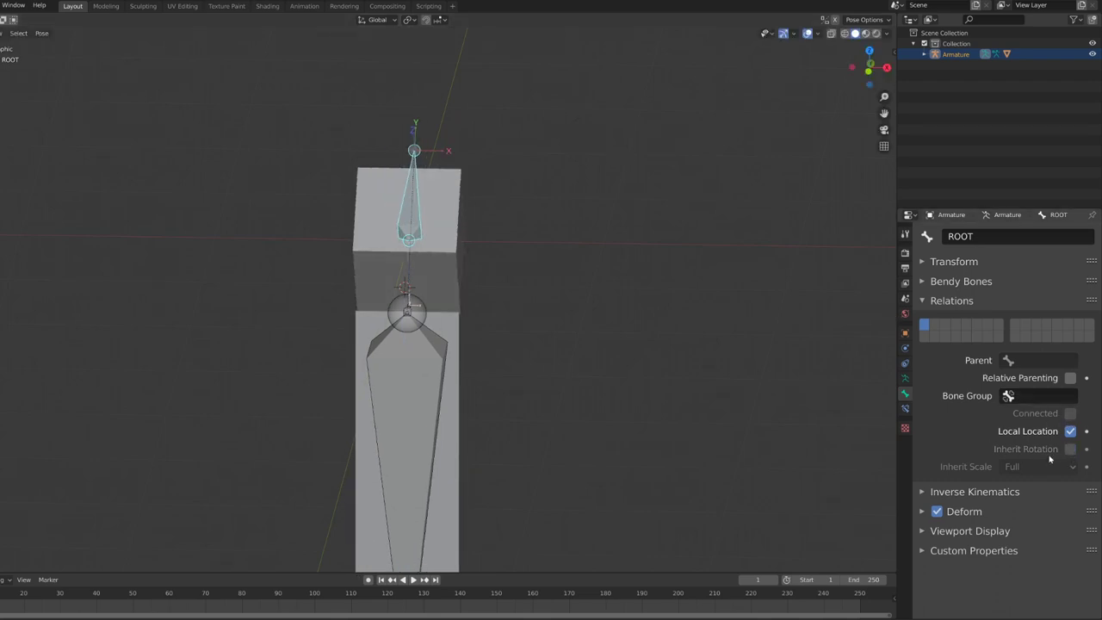
Select the MCH-CLOTH bone and turn its Inherit Rotation back on.
{"action": "left_click", "coordinate": [412, 284]}
{"action": "left_click", "coordinate": [411, 308]}
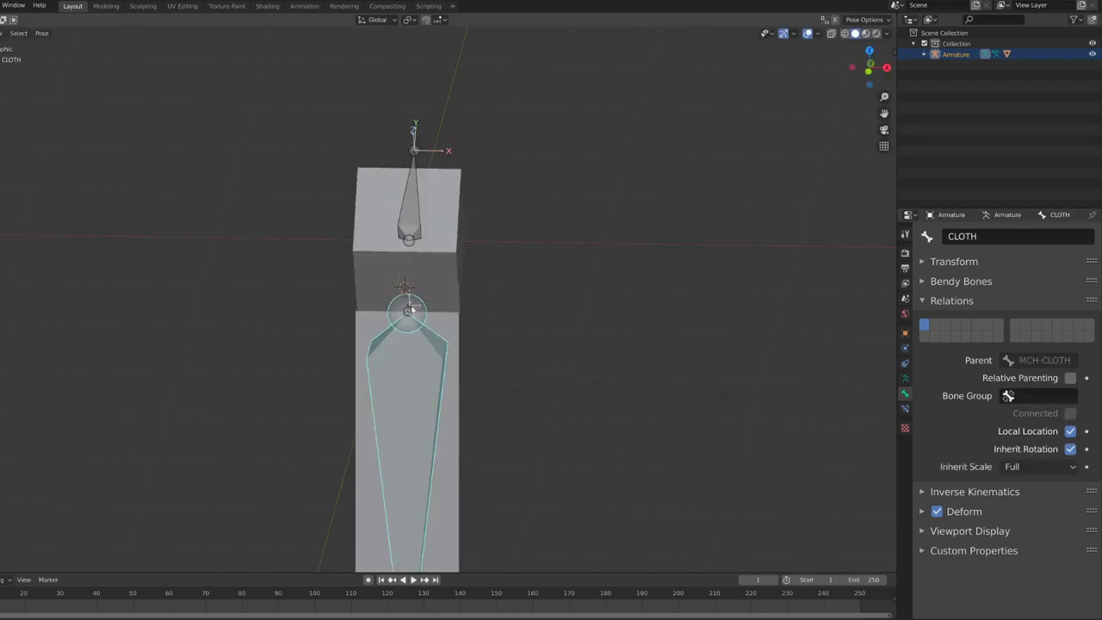
{"action": "left_click", "coordinate": [410, 311]}
{"action": "left_click", "coordinate": [1071, 448]}
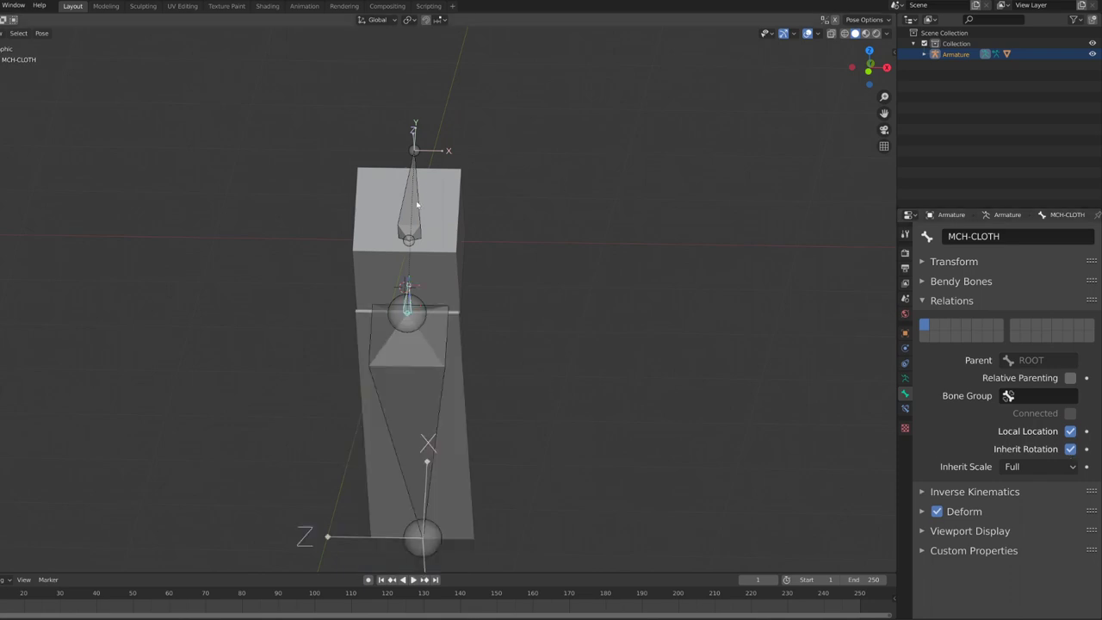
Clear the ROOT bone's rotation in side view and select the CLOTH bone.
{"action": "key", "text": "alt+a"}
{"action": "key", "text": "KP_3"}
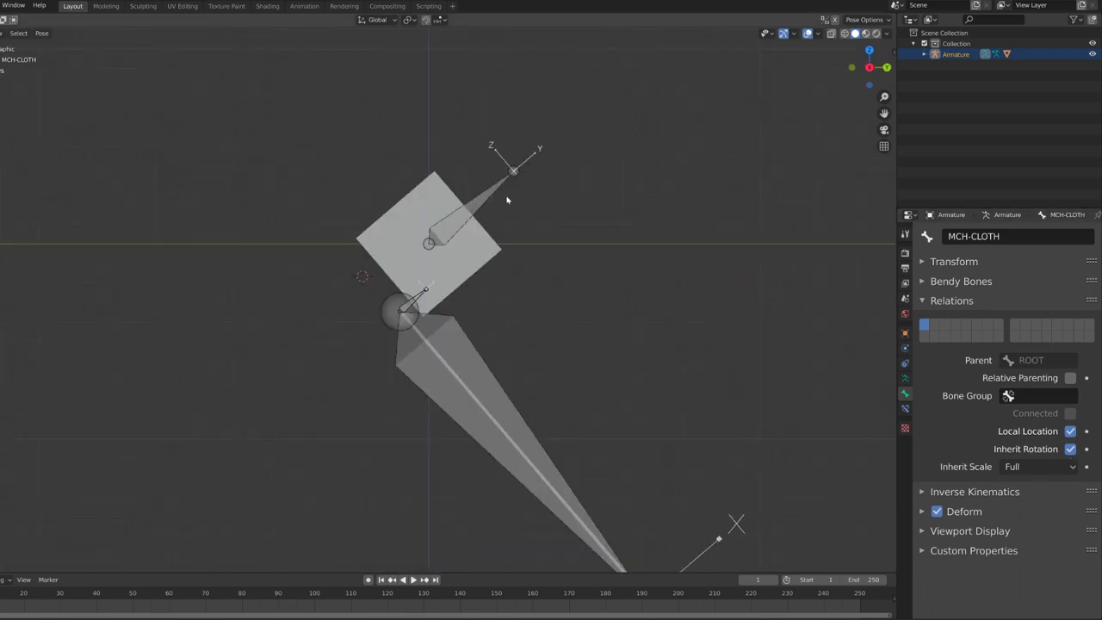
{"action": "left_click", "coordinate": [497, 195]}
{"action": "key", "text": "alt+r"}
{"action": "left_click", "coordinate": [381, 287]}
{"action": "scroll", "coordinate": [383, 287], "scroll_direction": "up", "scroll_amount": 4}
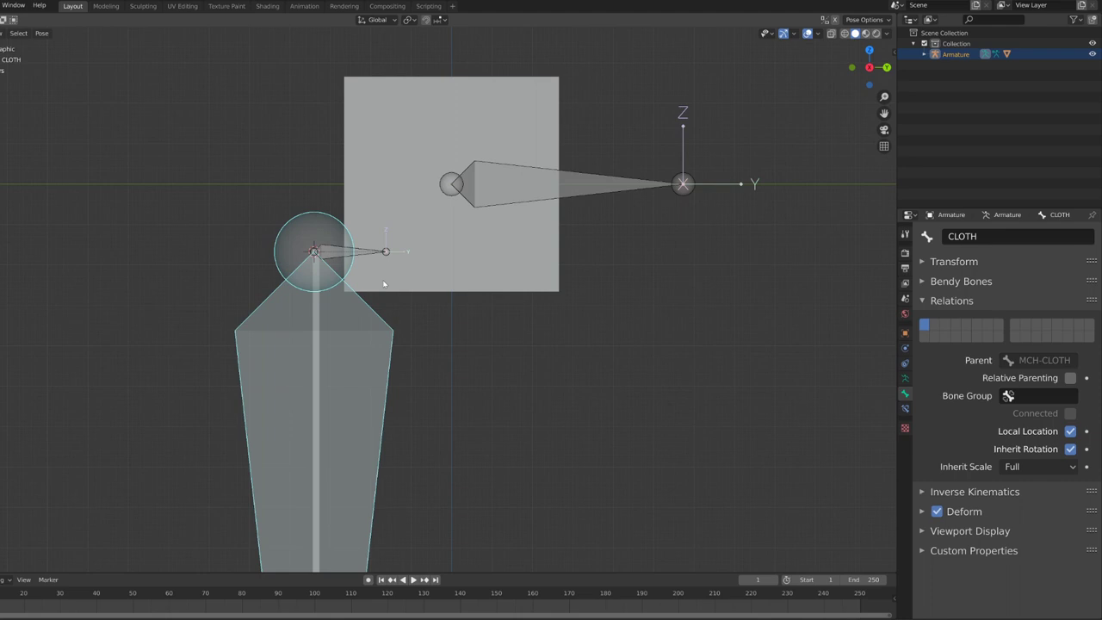
Duplicate the MCH-CLOTH bone in place in Edit Mode and scale the copy up from its head to about one and a half times the length.
{"action": "left_click", "coordinate": [377, 257]}
{"action": "middle_click_drag", "start_coordinate": [381, 261], "coordinate": [447, 299], "text": "shift"}
{"action": "scroll", "coordinate": [446, 298], "scroll_direction": "up", "scroll_amount": 4}
{"action": "key", "text": "Tab"}
{"action": "key", "text": "shift+d"}
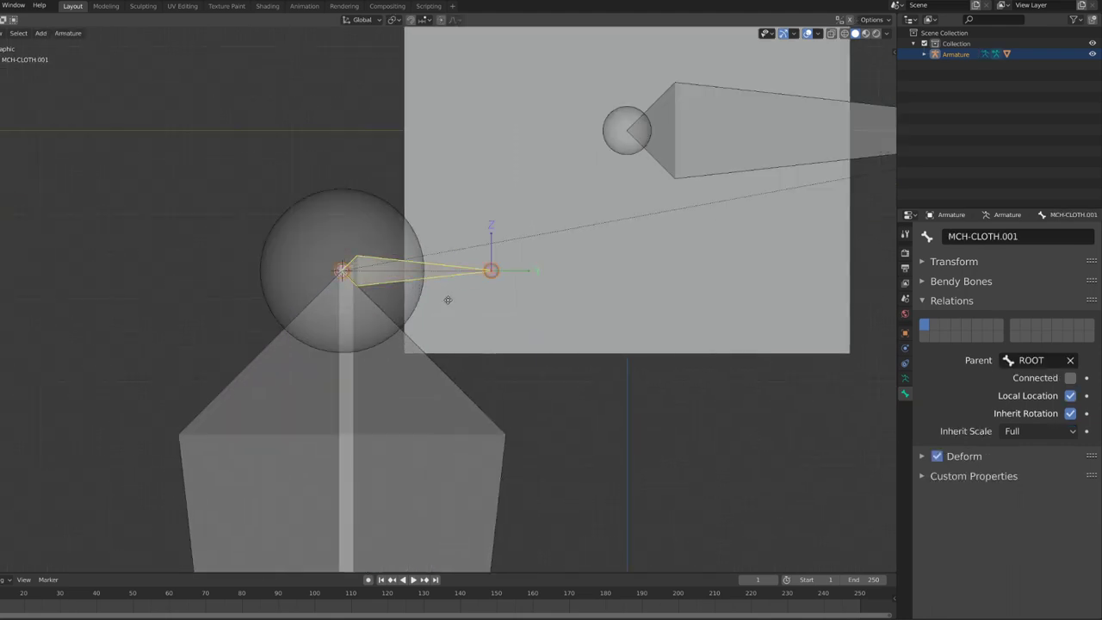
{"action": "key", "text": "Escape"}
{"action": "left_click", "coordinate": [392, 20]}
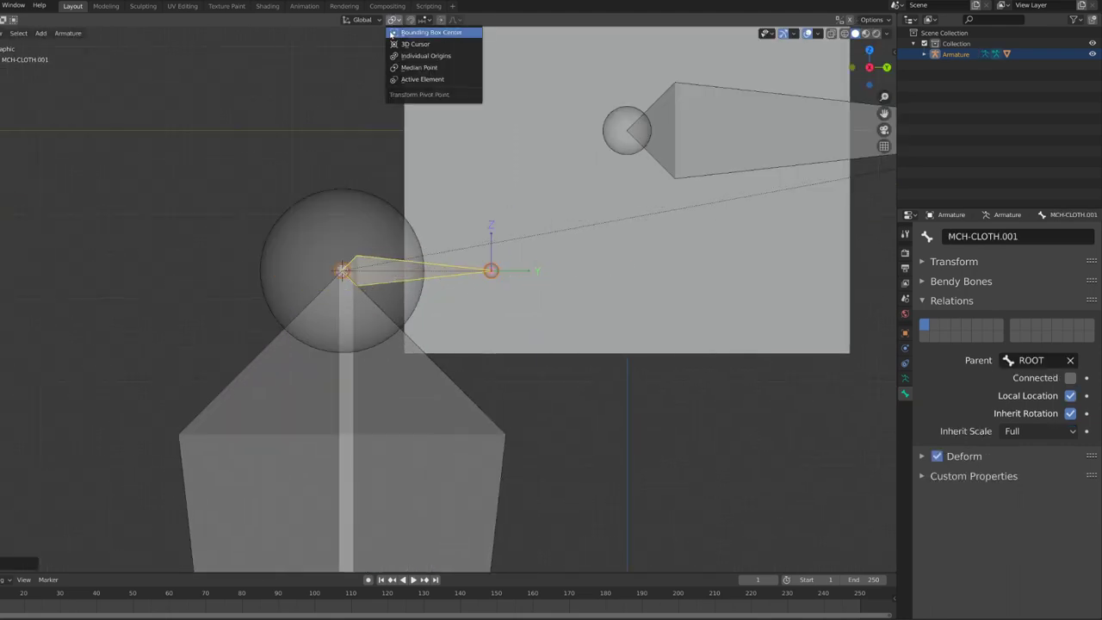
{"action": "left_click", "coordinate": [417, 62]}
{"action": "key", "text": "s"}
{"action": "left_click", "coordinate": [512, 290]}
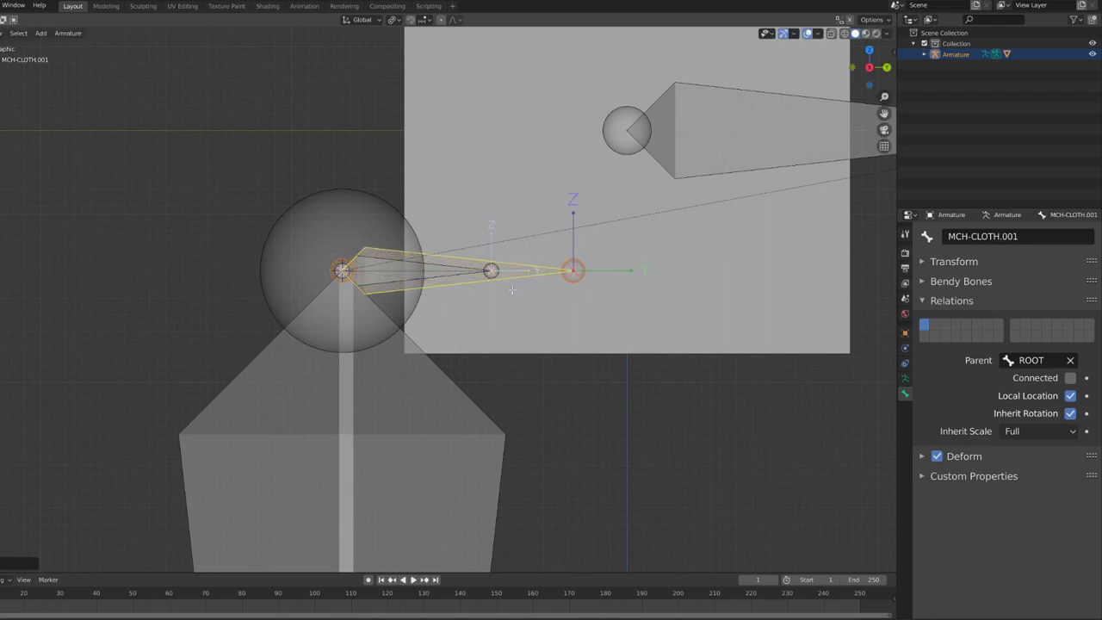
Parent the MCH-CLOTH bone to its larger MCH-CLOTH.001 copy with the offset kept.
{"action": "left_click", "coordinate": [457, 278]}
{"action": "left_click", "coordinate": [465, 285], "text": "shift"}
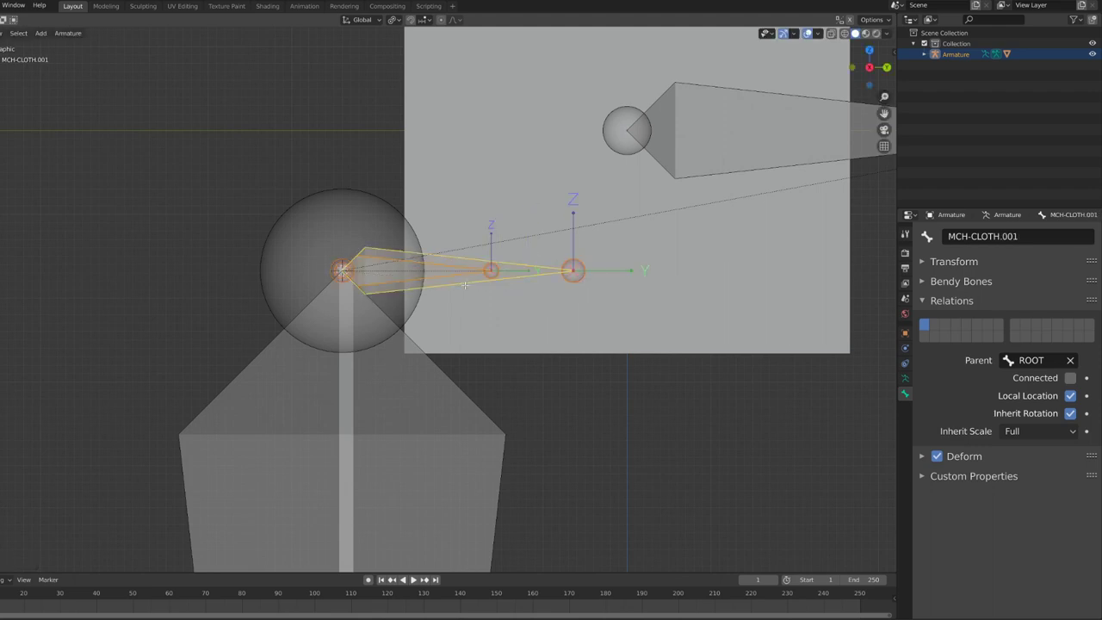
{"action": "key", "text": "ctrl+p"}
{"action": "left_click", "coordinate": [466, 284]}
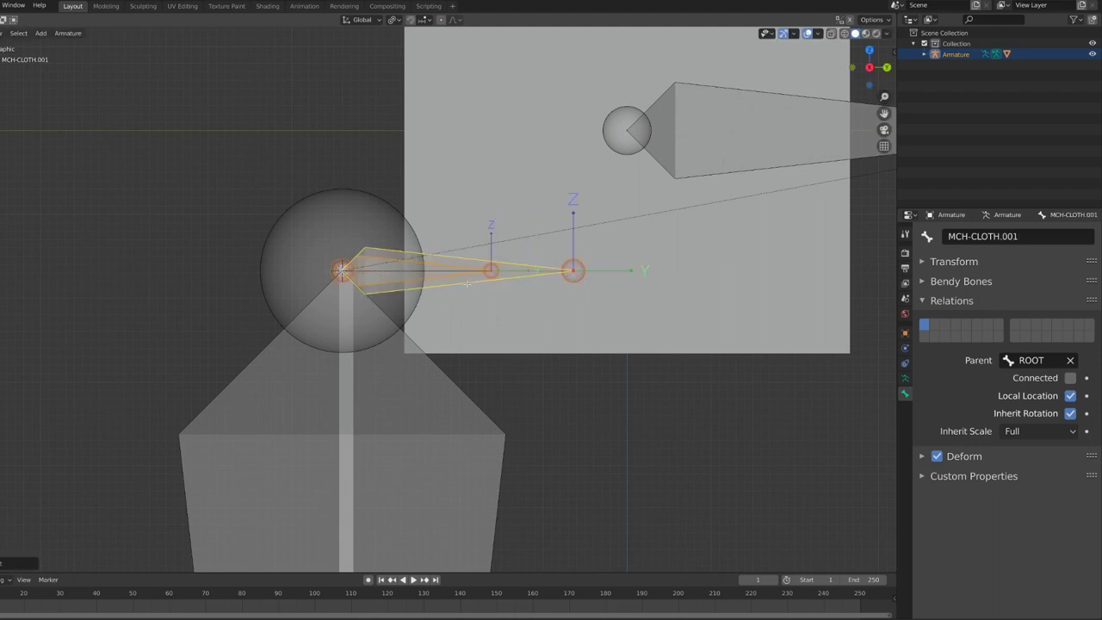
{"action": "left_click", "coordinate": [466, 284]}
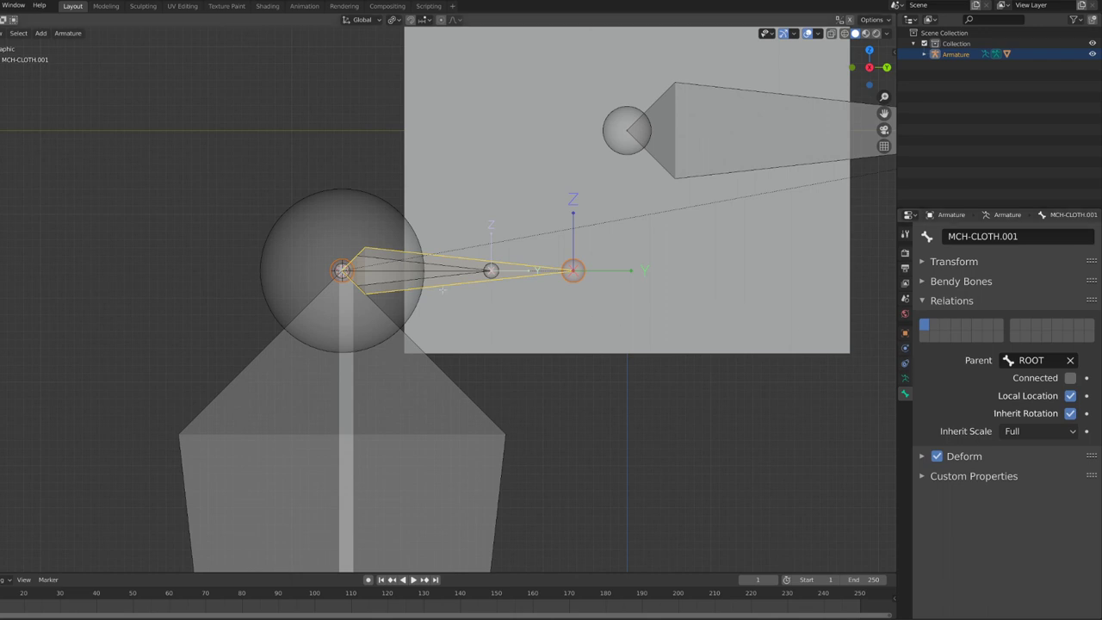
Clear the MCH-CLOTH bone's parent and parent the larger MCH-CLOTH.001 bone to ROOT.
{"action": "left_click", "coordinate": [443, 278]}
{"action": "key", "text": "alt+p"}
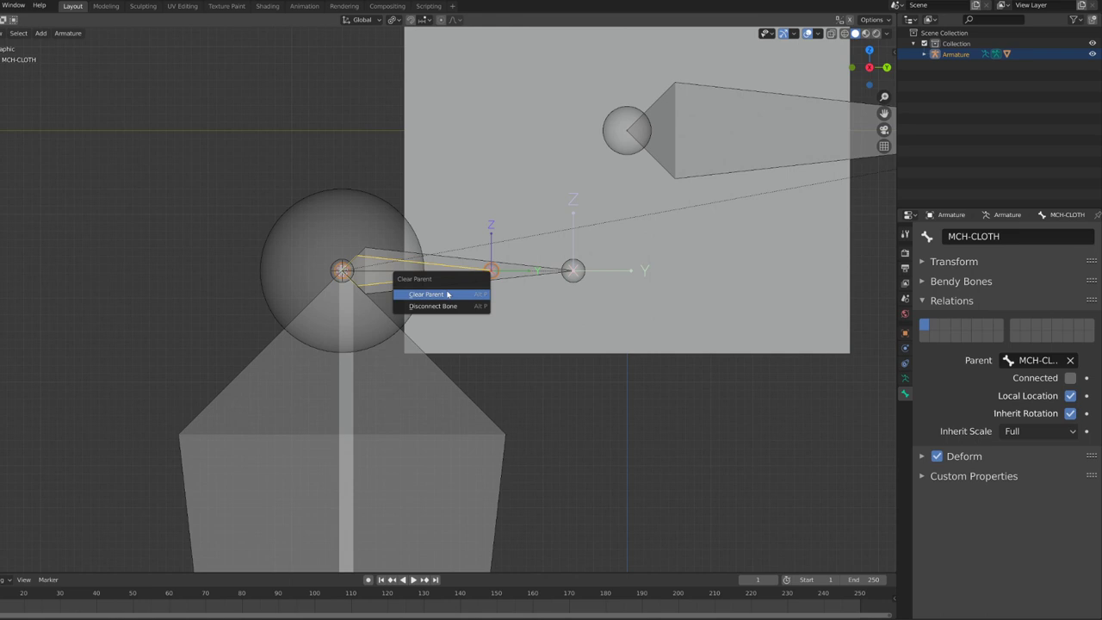
{"action": "left_click", "coordinate": [443, 294]}
{"action": "left_click", "coordinate": [450, 288]}
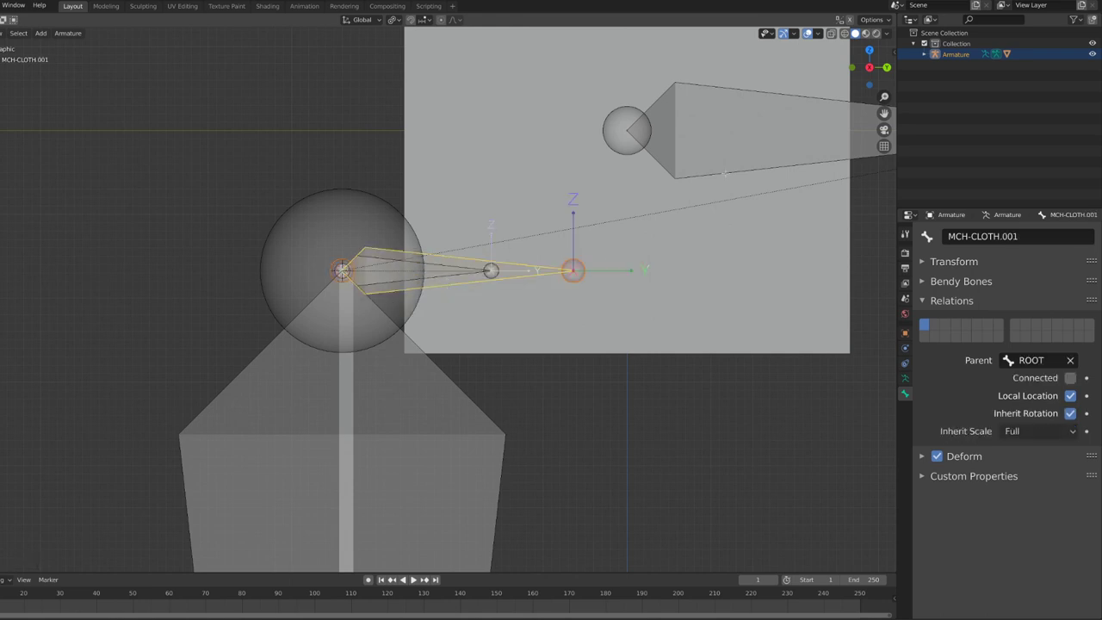
{"action": "left_click", "coordinate": [725, 173], "text": "shift"}
{"action": "key", "text": "ctrl+p"}
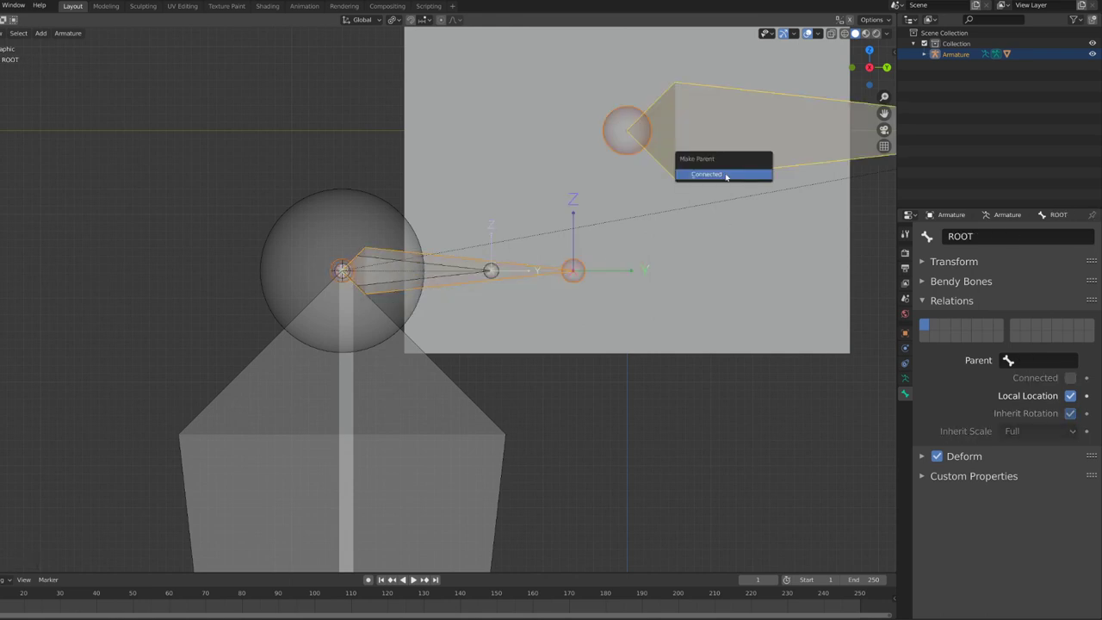
{"action": "left_click", "coordinate": [725, 174]}
In Pose Mode, add Copy Location, Copy Scale and Copy Rotation constraints to MCH-CLOTH targeting MCH-CLOTH.001.
{"action": "left_click", "coordinate": [465, 269]}
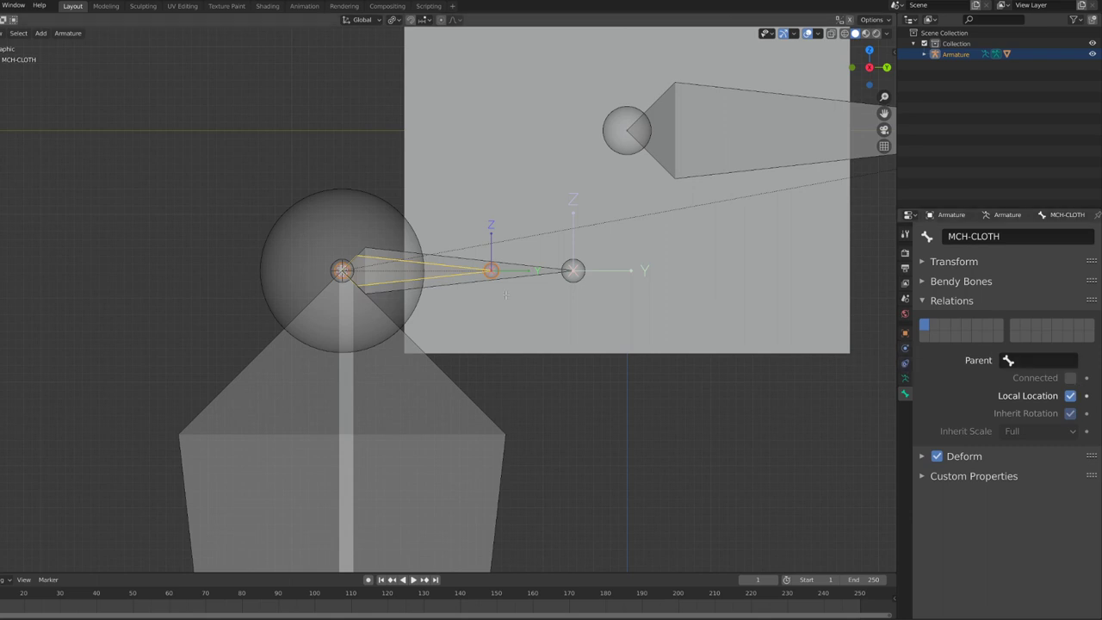
{"action": "left_click", "coordinate": [483, 280]}
{"action": "key", "text": "ctrl+Tab"}
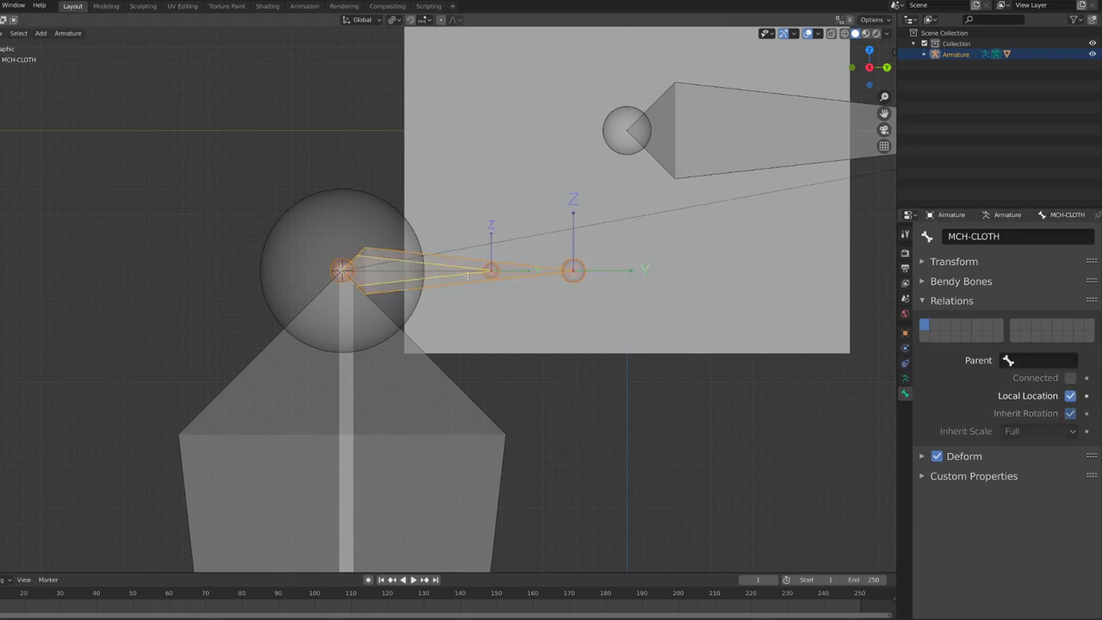
{"action": "key", "text": "ctrl+shift+c"}
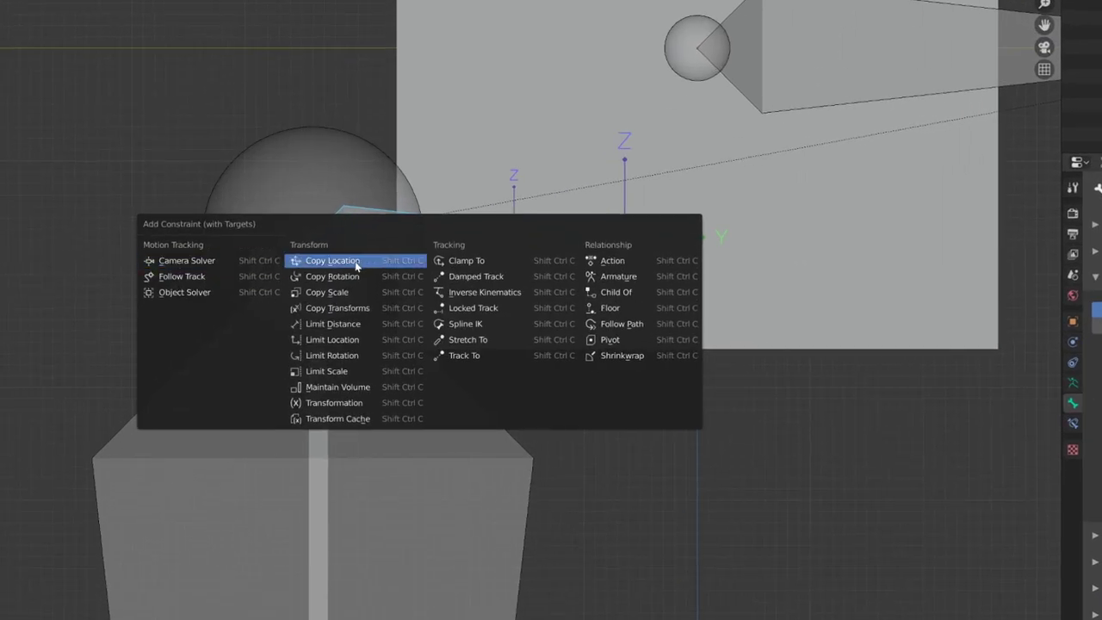
{"action": "left_click", "coordinate": [355, 261]}
{"action": "key", "text": "ctrl+shift+c"}
{"action": "left_click", "coordinate": [396, 294]}
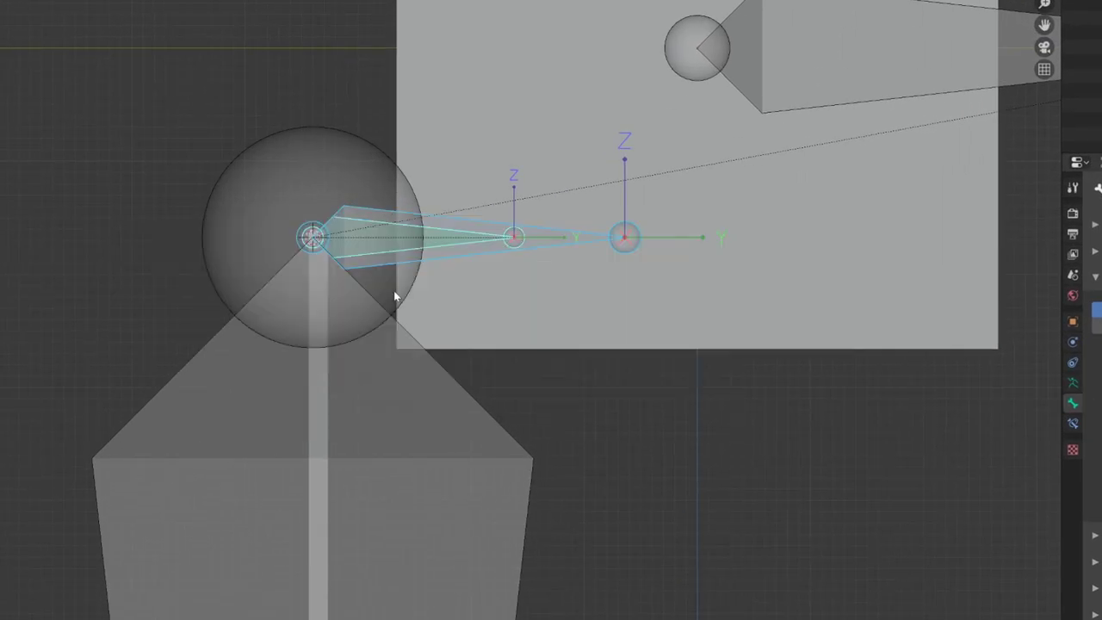
{"action": "key", "text": "ctrl+shift+c"}
{"action": "left_click", "coordinate": [433, 276]}
{"action": "left_click", "coordinate": [918, 255]}
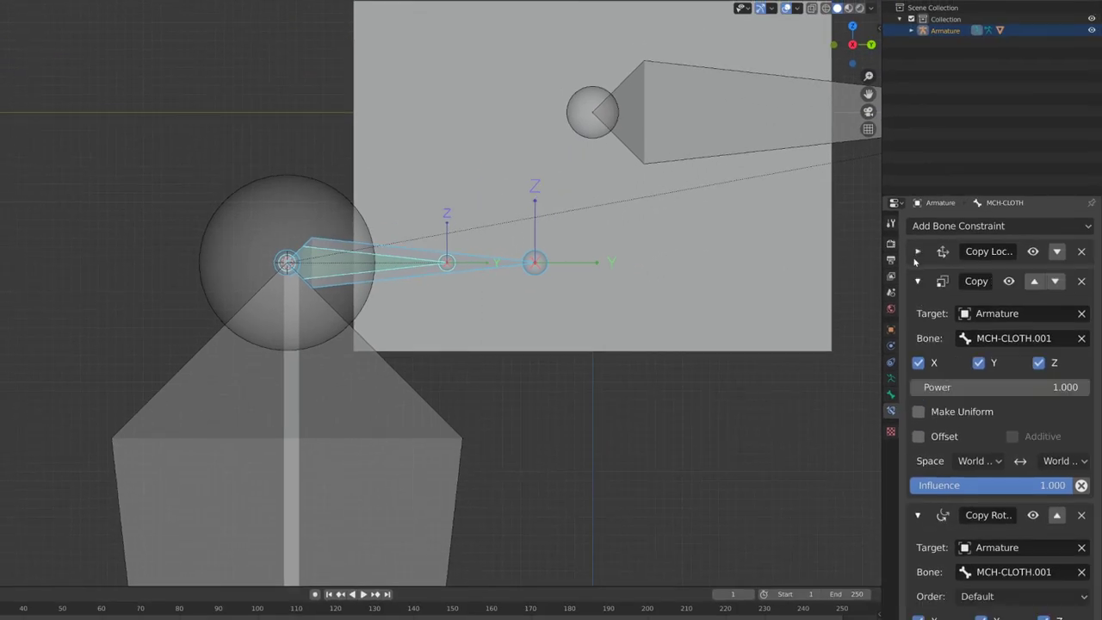
{"action": "left_click", "coordinate": [917, 281]}
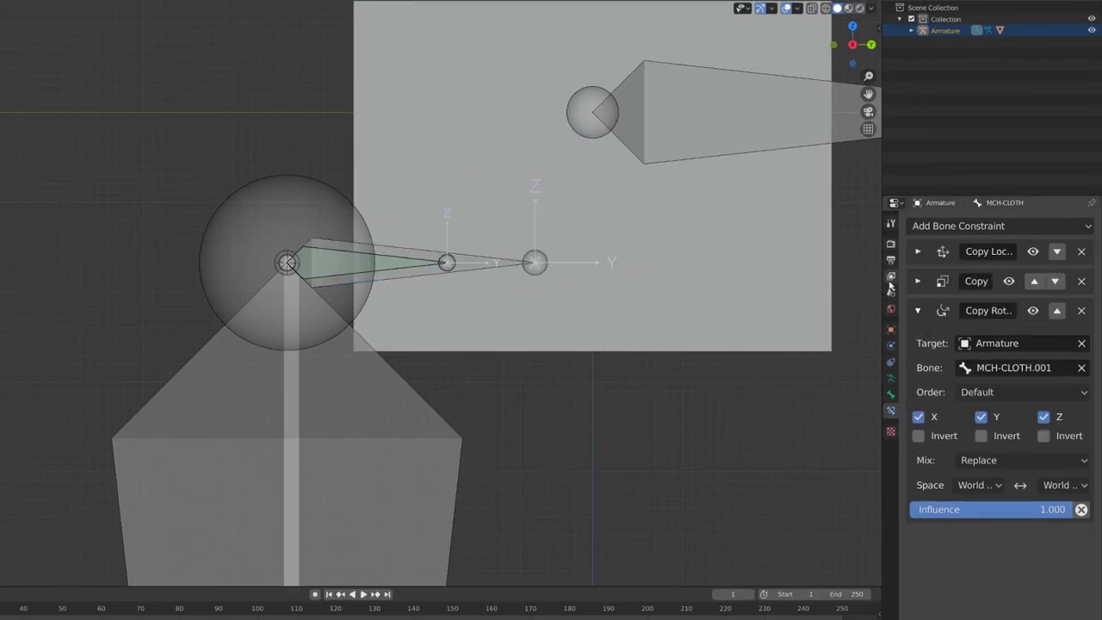
Rename the larger MCH-CLOTH.001 bone to MCH-CLOTH-INT.
{"action": "left_click_drag", "start_coordinate": [881, 281], "coordinate": [725, 281]}
{"action": "left_click", "coordinate": [426, 279]}
{"action": "left_click", "coordinate": [735, 395]}
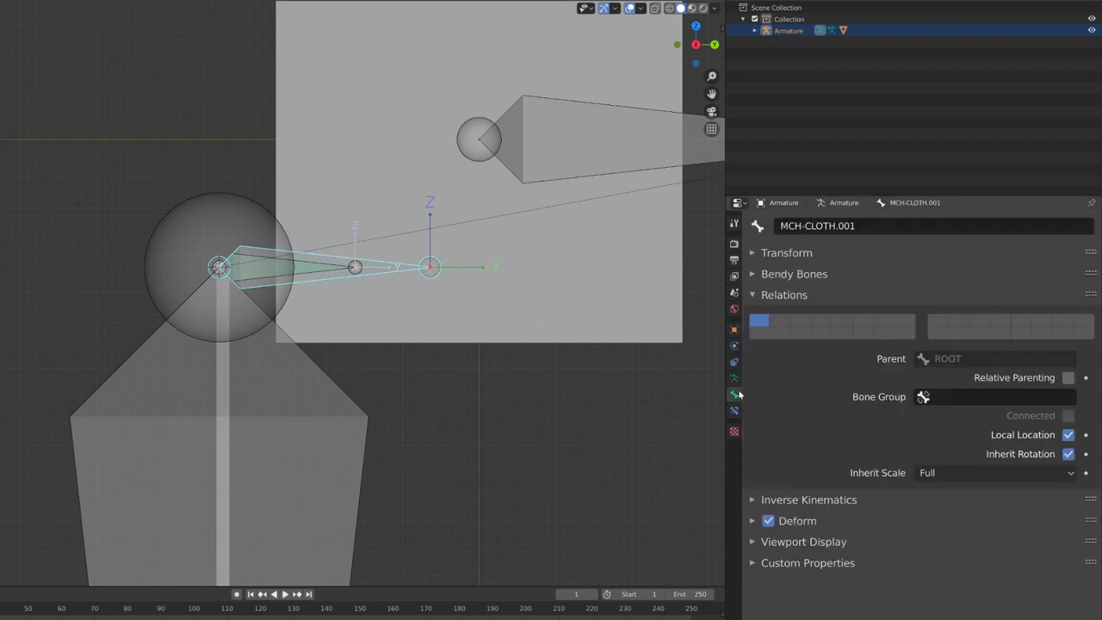
{"action": "left_click", "coordinate": [818, 226]}
{"action": "type", "text": "MCH-CLOTH-INT"}
{"action": "key", "text": "Return"}
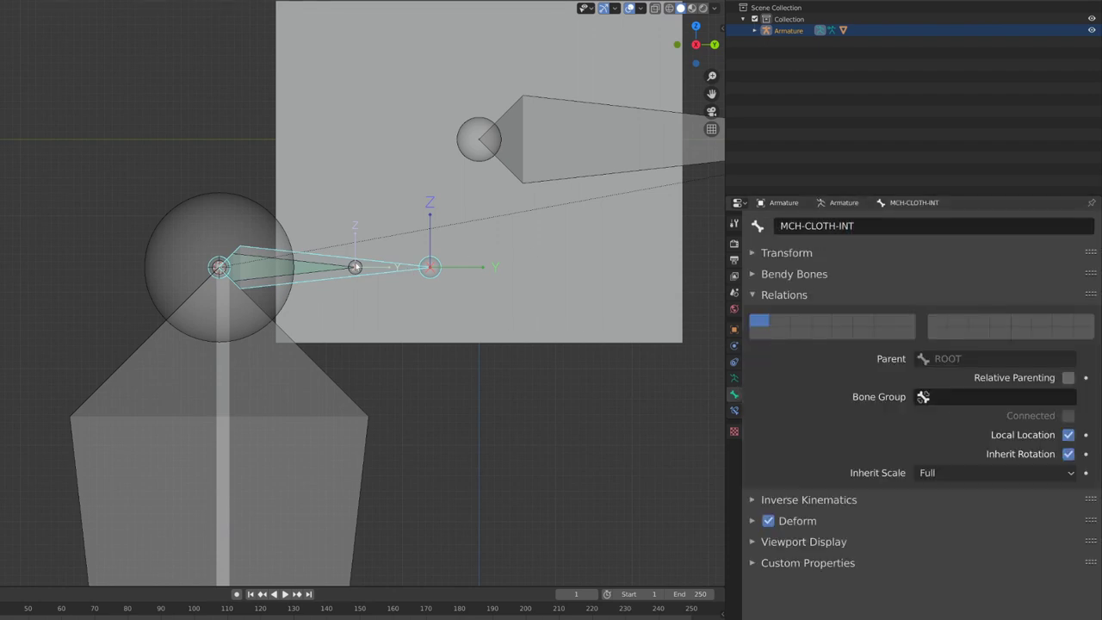
Rotate the ROOT bone as a test and lower the influence of MCH-CLOTH's Copy Rotation constraint to its minimum.
{"action": "left_click", "coordinate": [337, 268]}
{"action": "left_click", "coordinate": [734, 411]}
{"action": "left_click", "coordinate": [618, 174]}
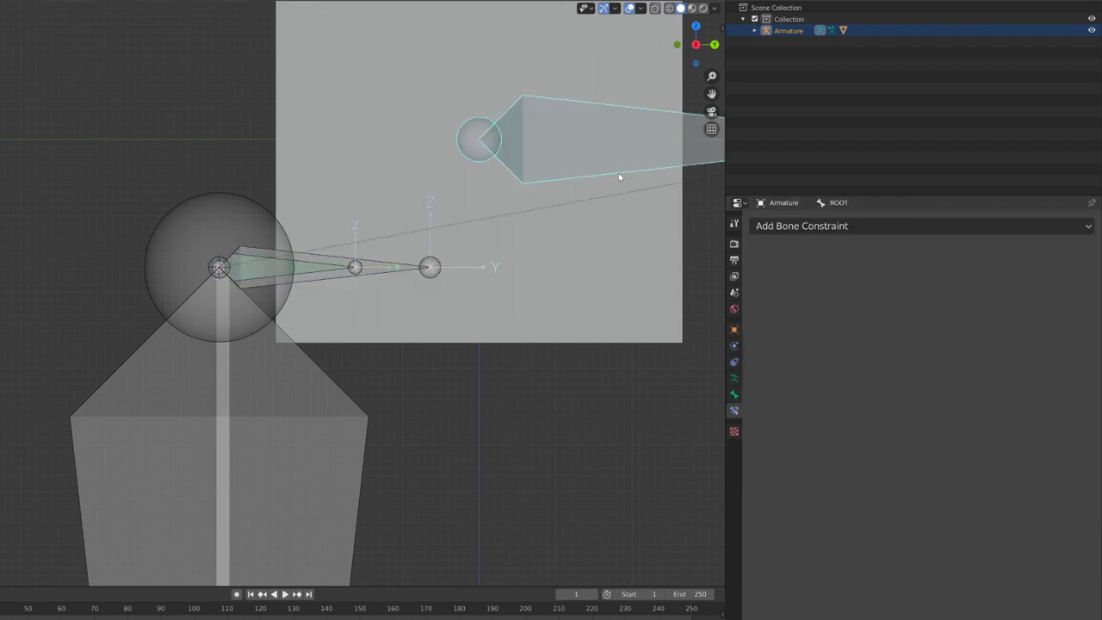
{"action": "scroll", "coordinate": [618, 176], "scroll_direction": "down", "scroll_amount": 5}
{"action": "key", "text": "r"}
{"action": "left_click", "coordinate": [564, 94]}
{"action": "left_click", "coordinate": [353, 312]}
{"action": "left_click_drag", "start_coordinate": [990, 510], "coordinate": [753, 509]}
Test-rotate the ROOT bone to check the strip's follow behaviour, and clear the rotation of all bones.
{"action": "scroll", "coordinate": [347, 325], "scroll_direction": "down", "scroll_amount": 5}
{"action": "middle_click_drag", "start_coordinate": [347, 325], "coordinate": [397, 331]}
{"action": "left_click", "coordinate": [328, 240]}
{"action": "key", "text": "r"}
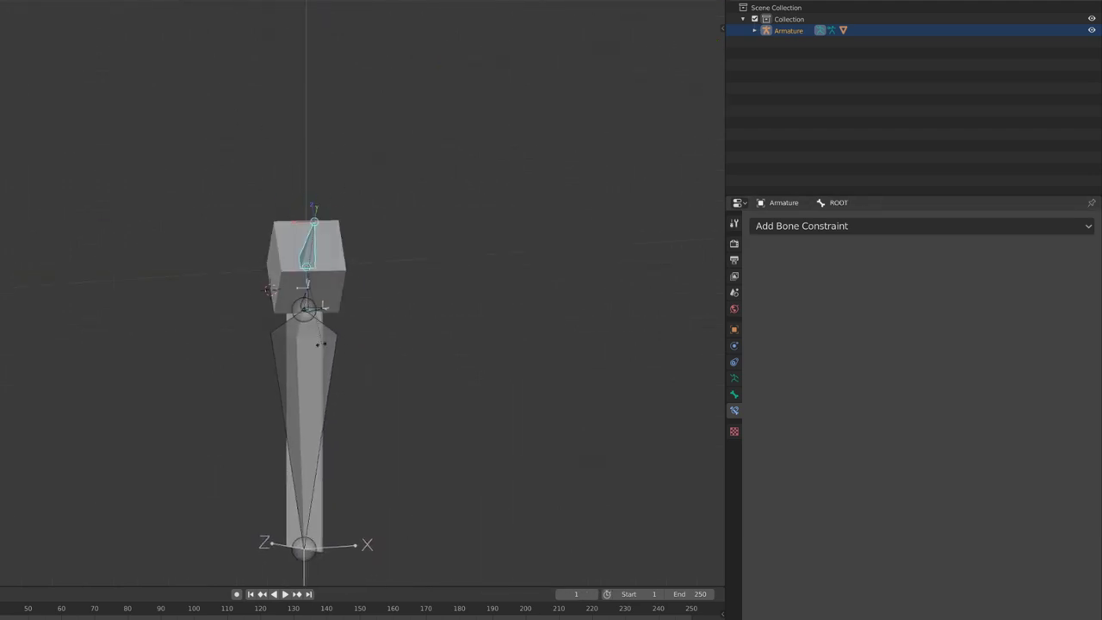
{"action": "right_click", "coordinate": [363, 328]}
{"action": "scroll", "coordinate": [363, 328], "scroll_direction": "up", "scroll_amount": 5}
{"action": "key", "text": "a"}
{"action": "key", "text": "alt+r"}
{"action": "key", "text": "KP_1"}
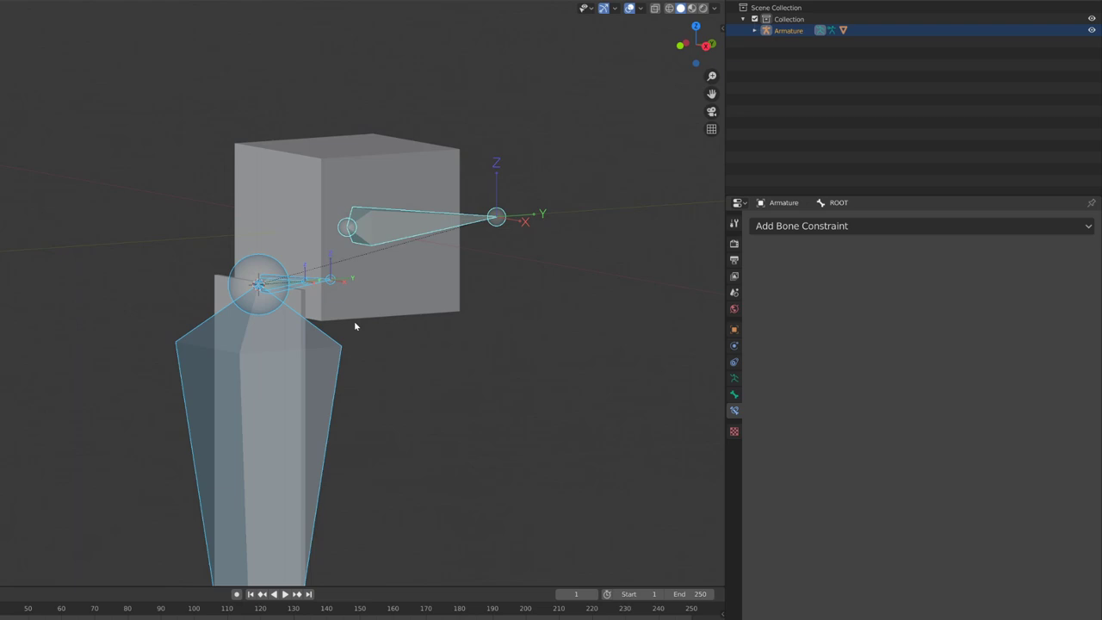
Select the MCH-CLOTH-INT bone and try rotating it about the Z axis.
{"action": "scroll", "coordinate": [314, 288], "scroll_direction": "up", "scroll_amount": 5}
{"action": "left_click", "coordinate": [335, 275]}
{"action": "left_click", "coordinate": [335, 274]}
{"action": "left_click", "coordinate": [389, 233]}
{"action": "middle_click_drag", "start_coordinate": [335, 275], "coordinate": [325, 224]}
{"action": "key", "text": "r"}
{"action": "key", "text": "z"}
{"action": "left_click", "coordinate": [402, 325]}
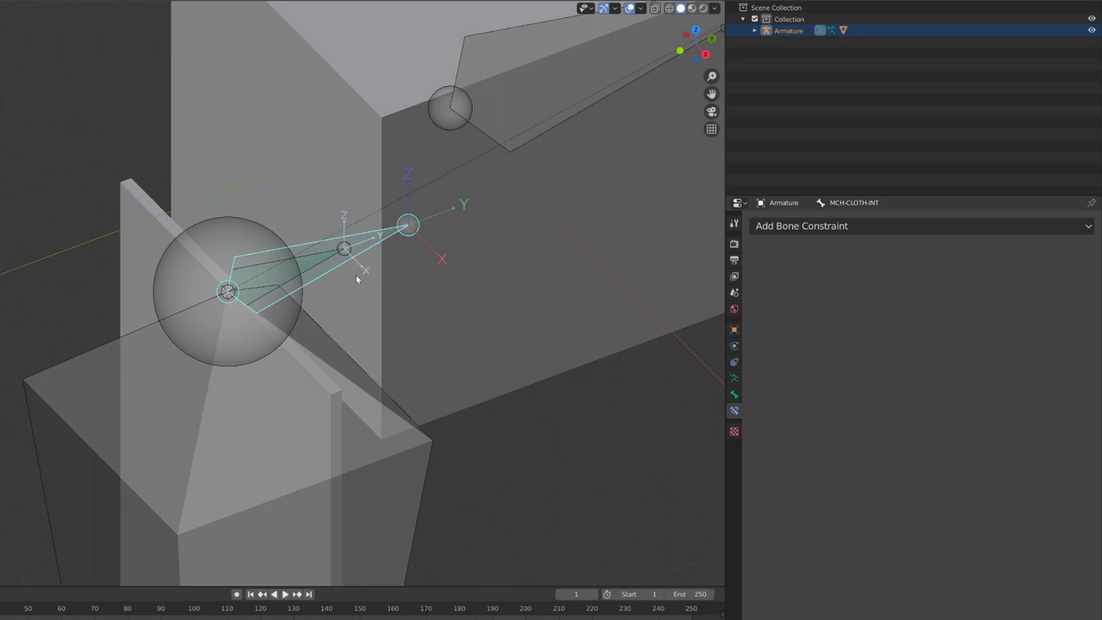
Add another Copy Rotation constraint to MCH-CLOTH targeting MCH-CLOTH-INT and name it Copy Rotation-LOCAL-Z.
{"action": "left_click", "coordinate": [333, 256]}
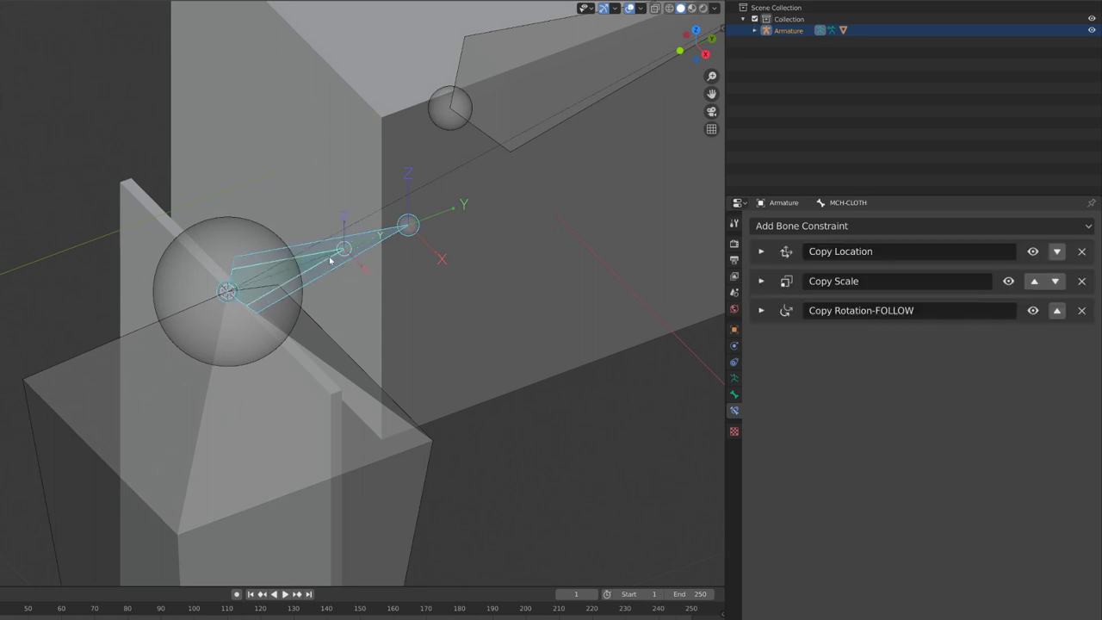
{"action": "key", "text": "shift+ctrl+c"}
{"action": "left_click", "coordinate": [354, 259]}
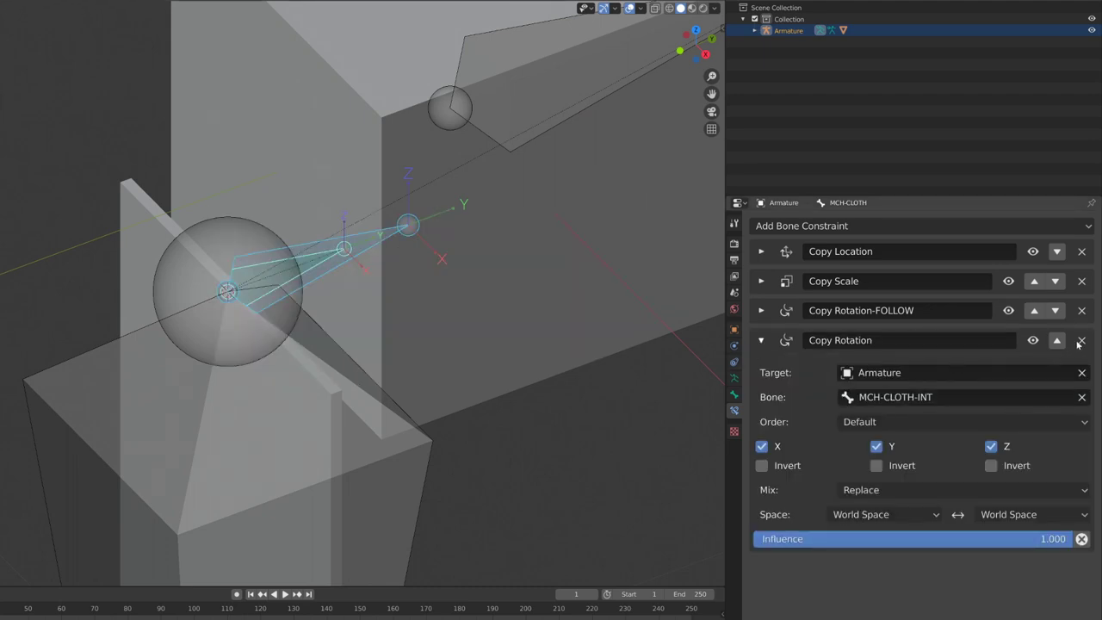
{"action": "left_click", "coordinate": [870, 340]}
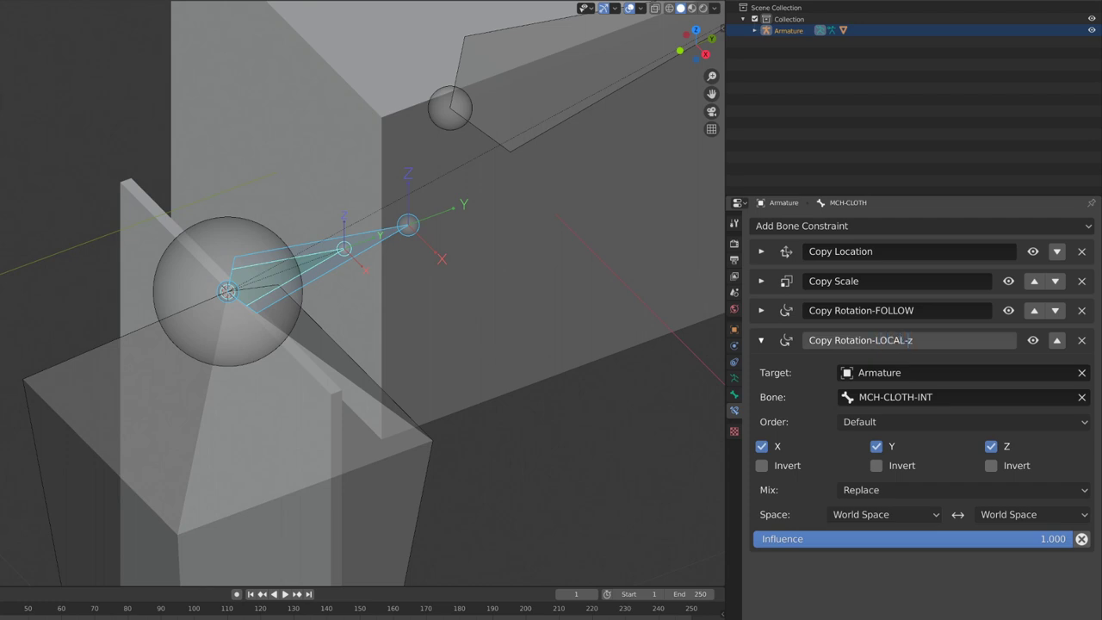
{"action": "type", "text": "-LOCAL-Z"}
{"action": "key", "text": "Return"}
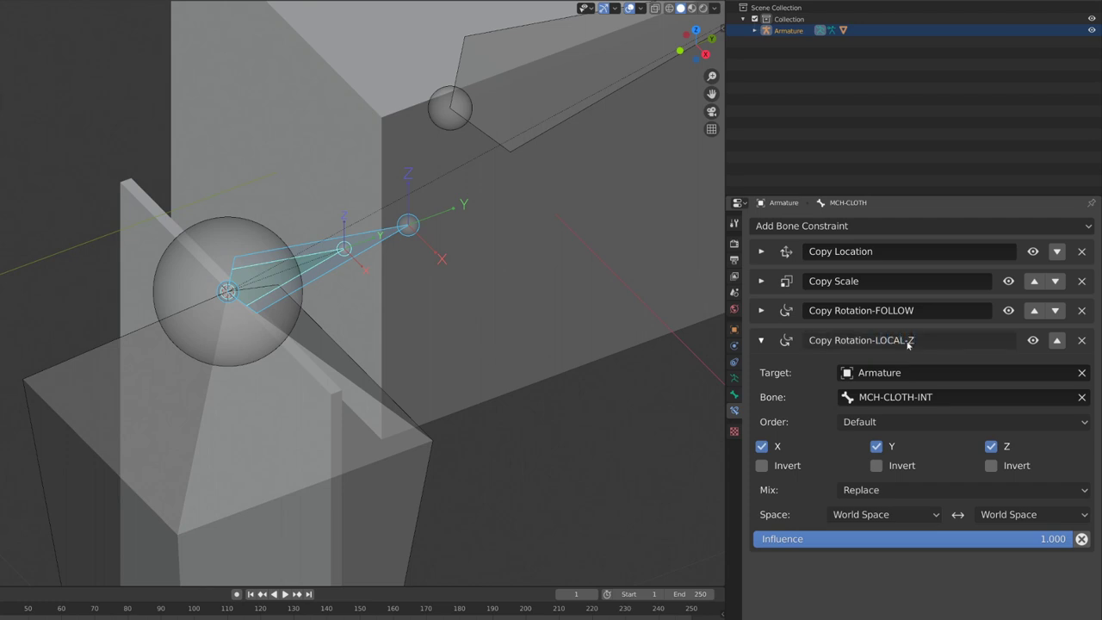
Limit the Copy Rotation-LOCAL-Z constraint to the Z axis and set both of its spaces to Local Space.
{"action": "left_click", "coordinate": [761, 447]}
{"action": "left_click", "coordinate": [878, 448]}
{"action": "left_click", "coordinate": [867, 513]}
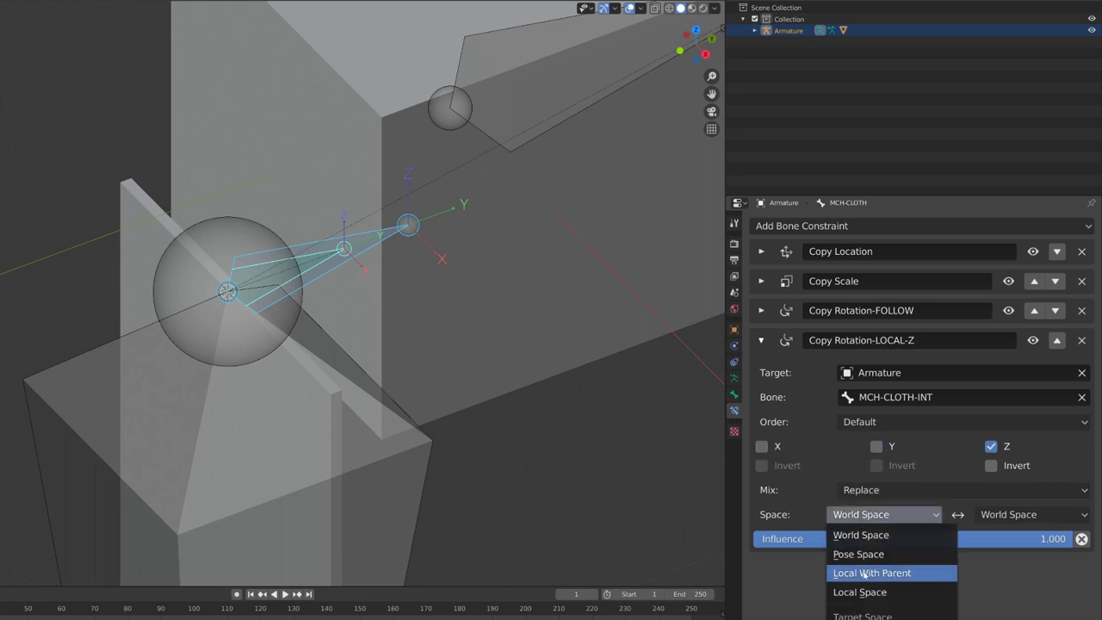
{"action": "left_click", "coordinate": [881, 592]}
{"action": "left_click", "coordinate": [999, 514]}
{"action": "left_click", "coordinate": [986, 597]}
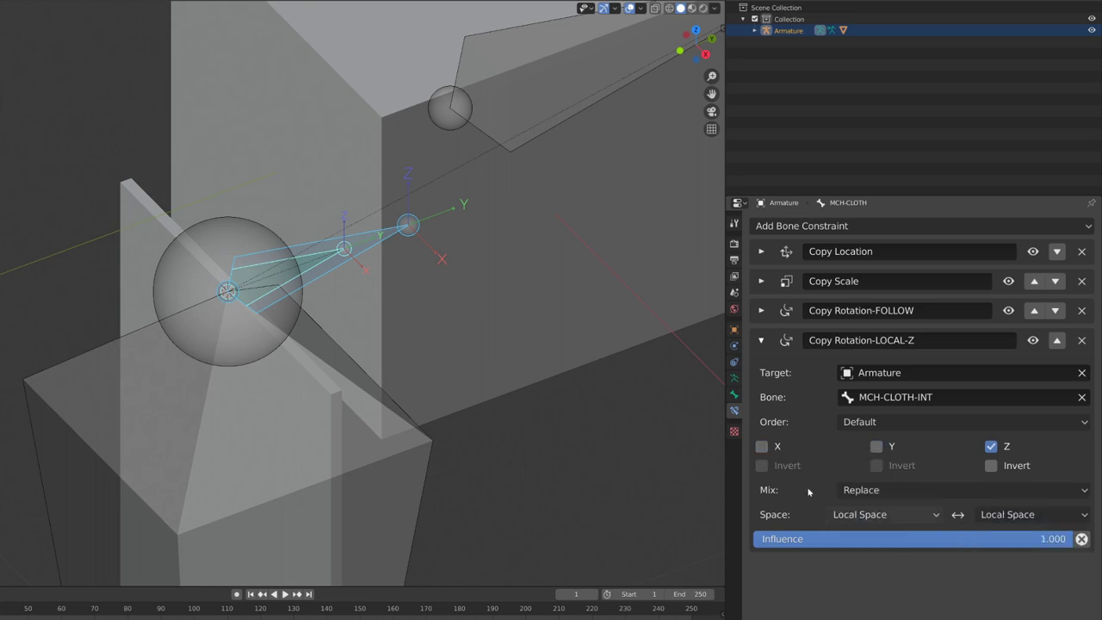
Try rotating MCH-CLOTH-INT about the Z axis to check whether the cloth strip follows.
{"action": "left_click", "coordinate": [408, 230]}
{"action": "key", "text": "r"}
{"action": "key", "text": "z"}
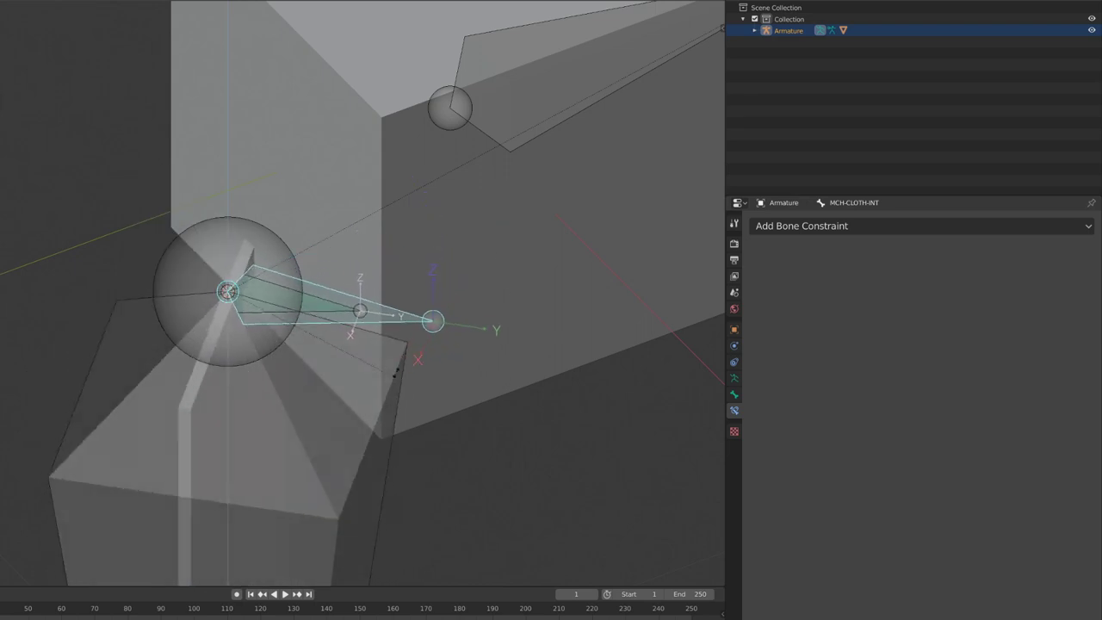
{"action": "right_click", "coordinate": [334, 352]}
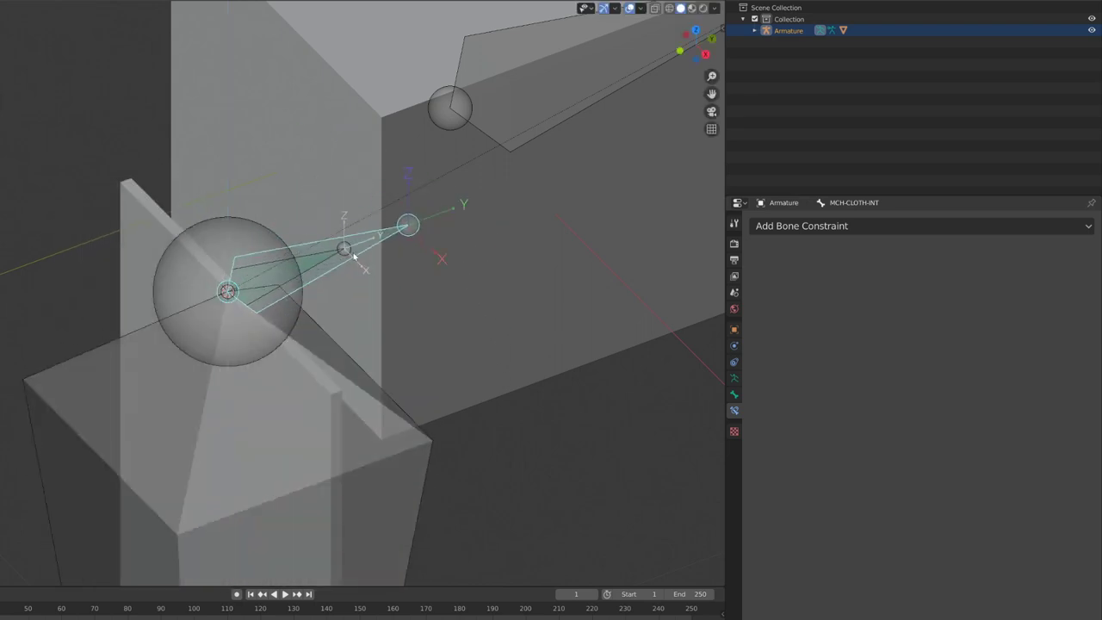
Try rotating MCH-CLOTH-INT in side view and about the Y axis to check the strip's reaction.
{"action": "key", "text": "KP_3"}
{"action": "scroll", "coordinate": [358, 261], "scroll_direction": "down", "scroll_amount": 4}
{"action": "key", "text": "r"}
{"action": "key", "text": "r"}
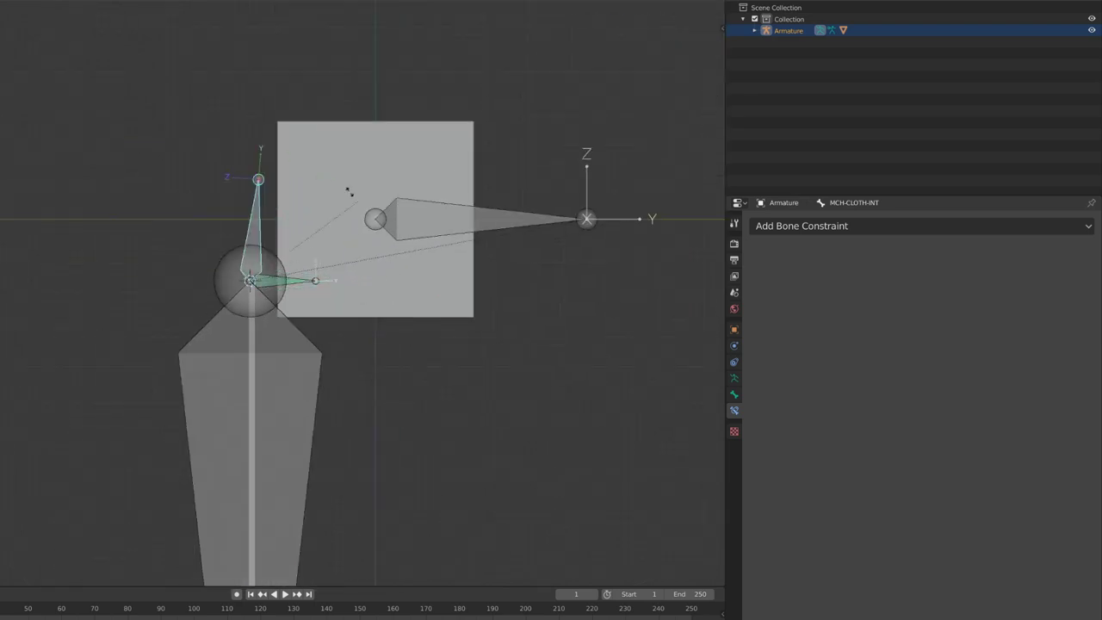
{"action": "key", "text": "Escape"}
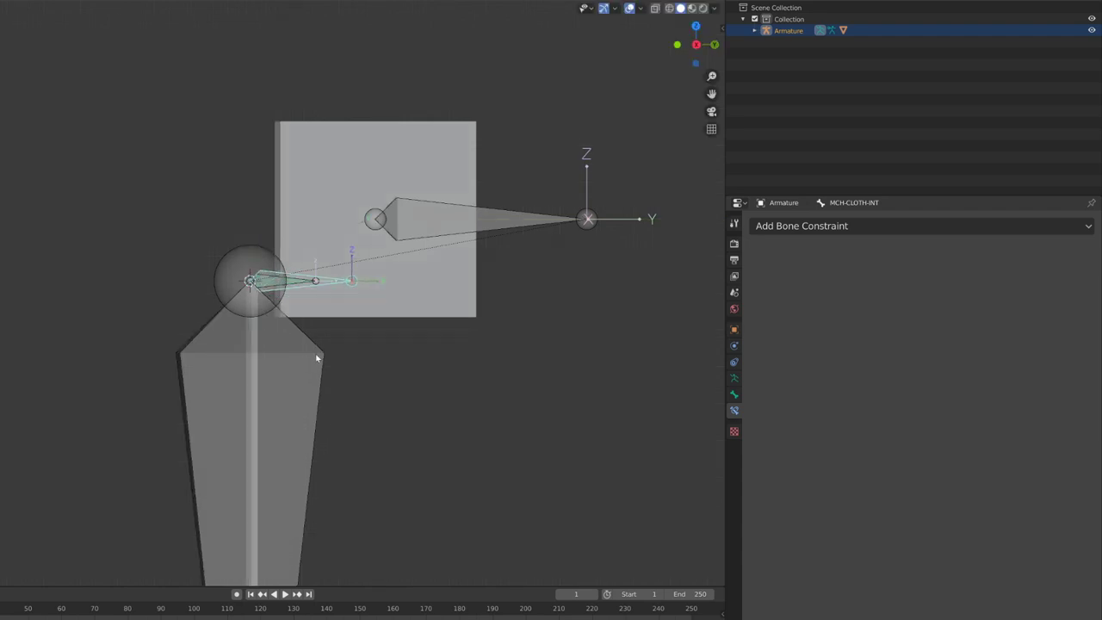
{"action": "middle_click_drag", "start_coordinate": [315, 379], "coordinate": [377, 366]}
{"action": "key", "text": "r"}
{"action": "key", "text": "y"}
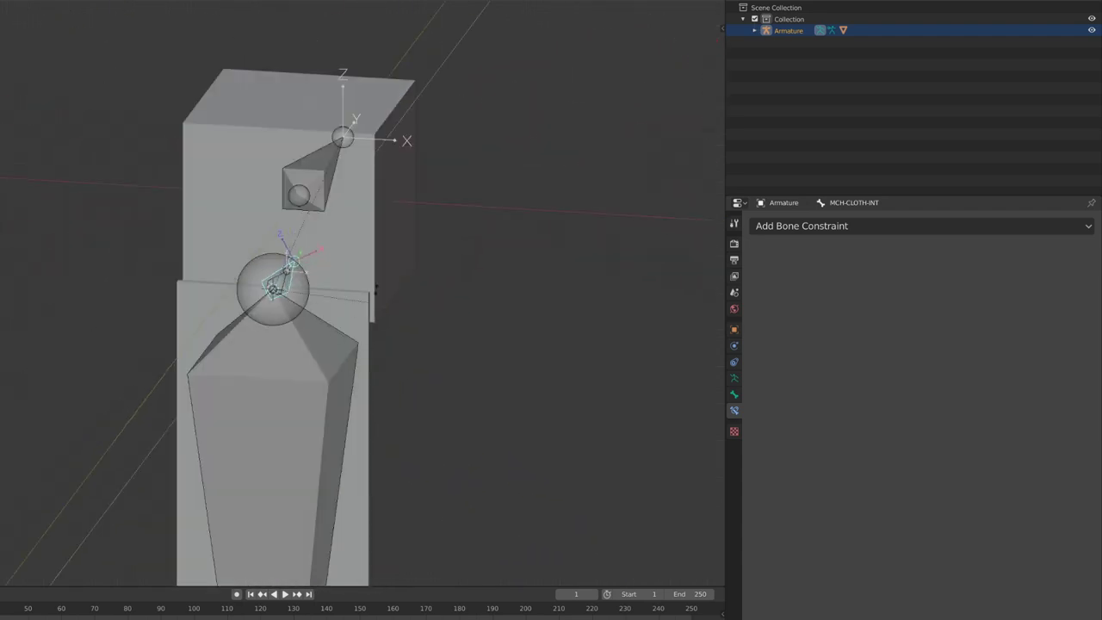
{"action": "key", "text": "Escape"}
Try the Z-axis rotation of MCH-CLOTH-INT again from a closer angled view.
{"action": "scroll", "coordinate": [409, 290], "scroll_direction": "up", "scroll_amount": 3}
{"action": "middle_click_drag", "start_coordinate": [408, 290], "coordinate": [448, 244]}
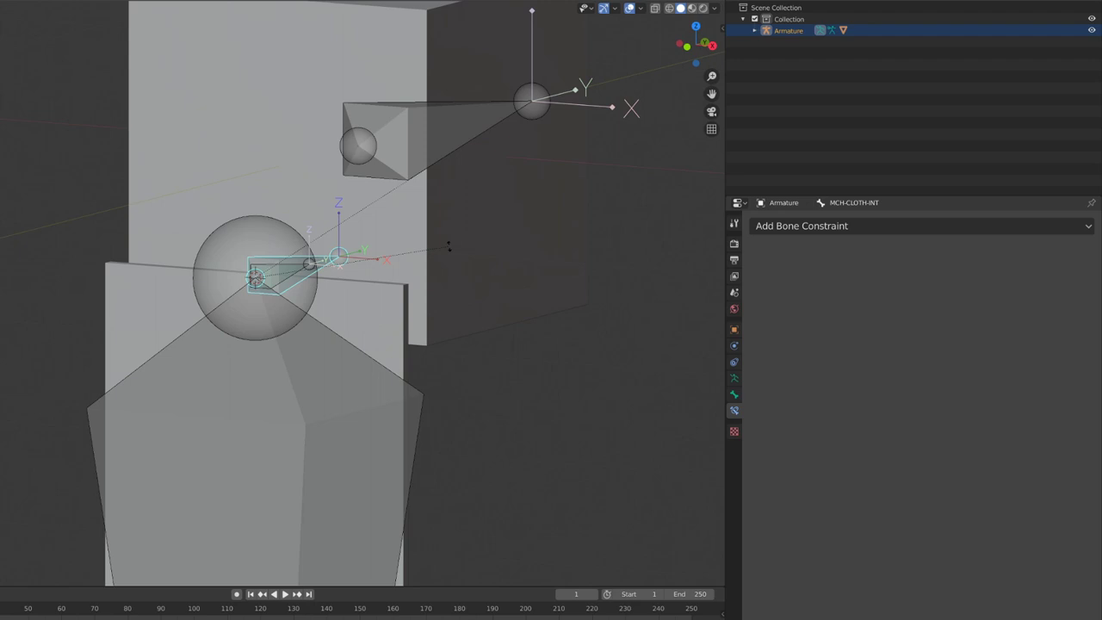
{"action": "key", "text": "r"}
{"action": "key", "text": "z"}
{"action": "left_click", "coordinate": [370, 301]}
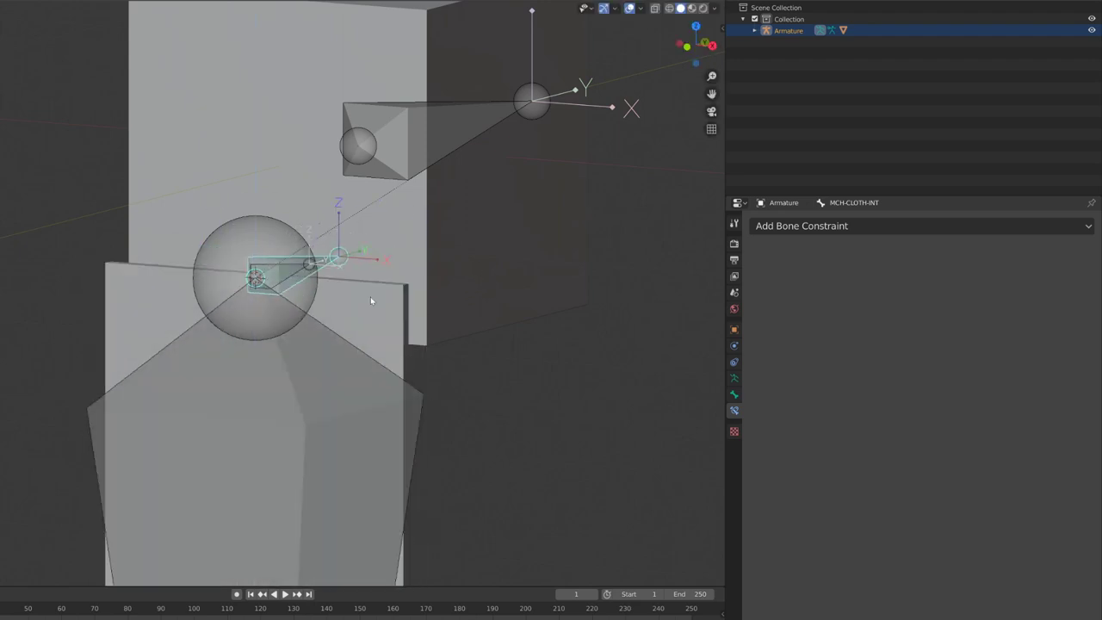
Try rotating the ROOT bone in side view and examine the cloth strip's reaction from an angled view.
{"action": "left_click", "coordinate": [450, 153]}
{"action": "key", "text": "KP_3"}
{"action": "scroll", "coordinate": [454, 159], "scroll_direction": "down", "scroll_amount": 4}
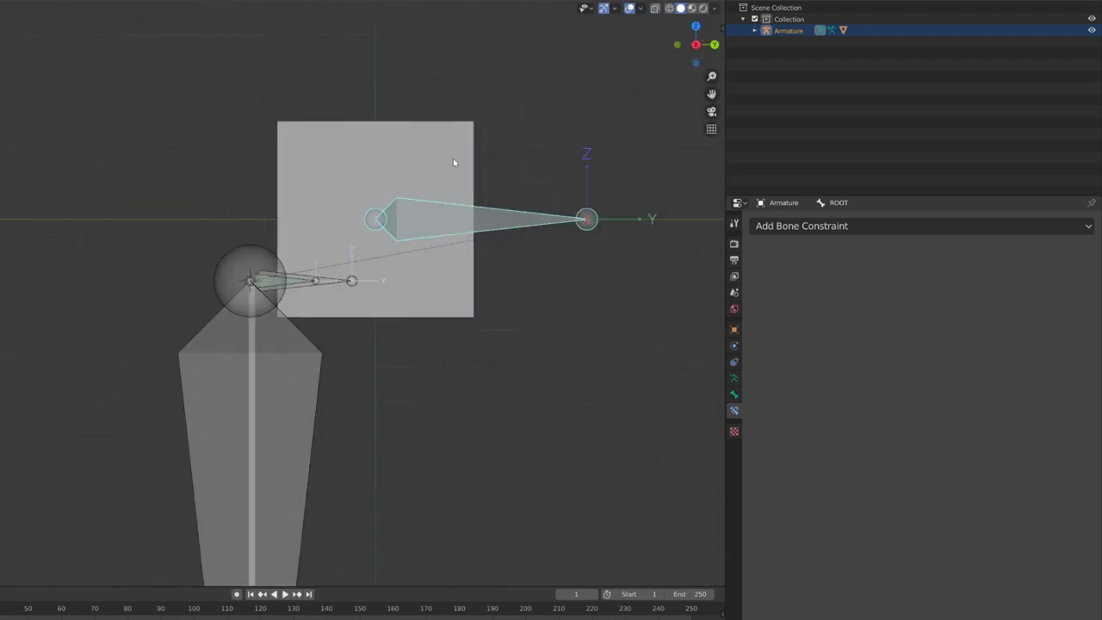
{"action": "key", "text": "r"}
{"action": "middle_click_drag", "start_coordinate": [475, 269], "coordinate": [497, 240]}
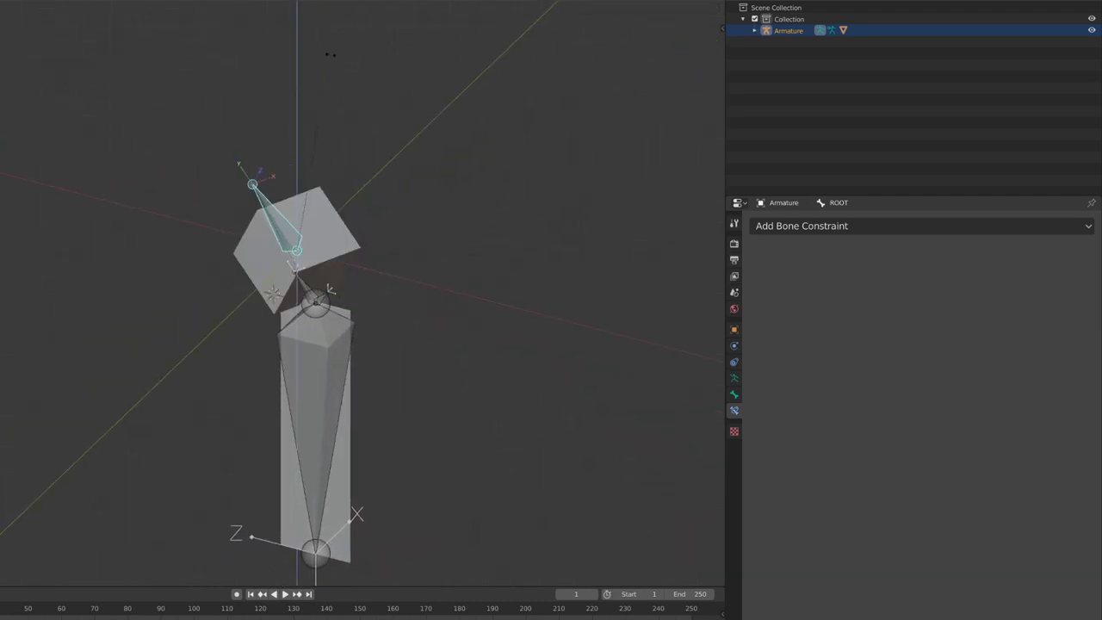
{"action": "left_click", "coordinate": [457, 314]}
{"action": "scroll", "coordinate": [457, 316], "scroll_direction": "up", "scroll_amount": 6}
{"action": "middle_click_drag", "start_coordinate": [461, 321], "coordinate": [393, 352]}
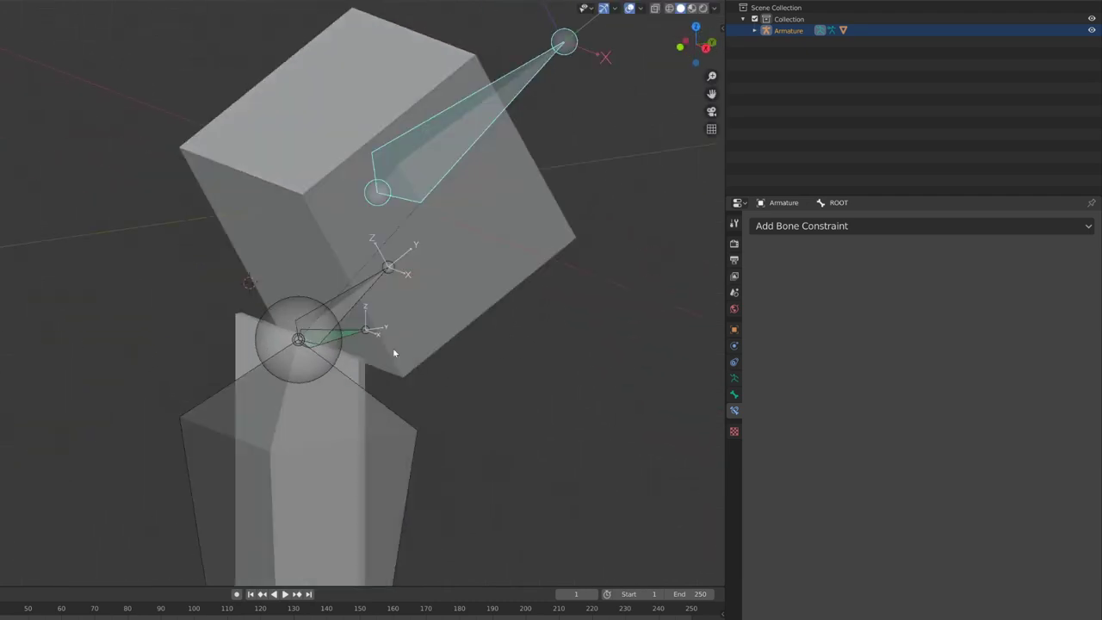
Show the bone transform values and switch the rotation mode of the bones to XYZ Euler.
{"action": "key", "text": "n"}
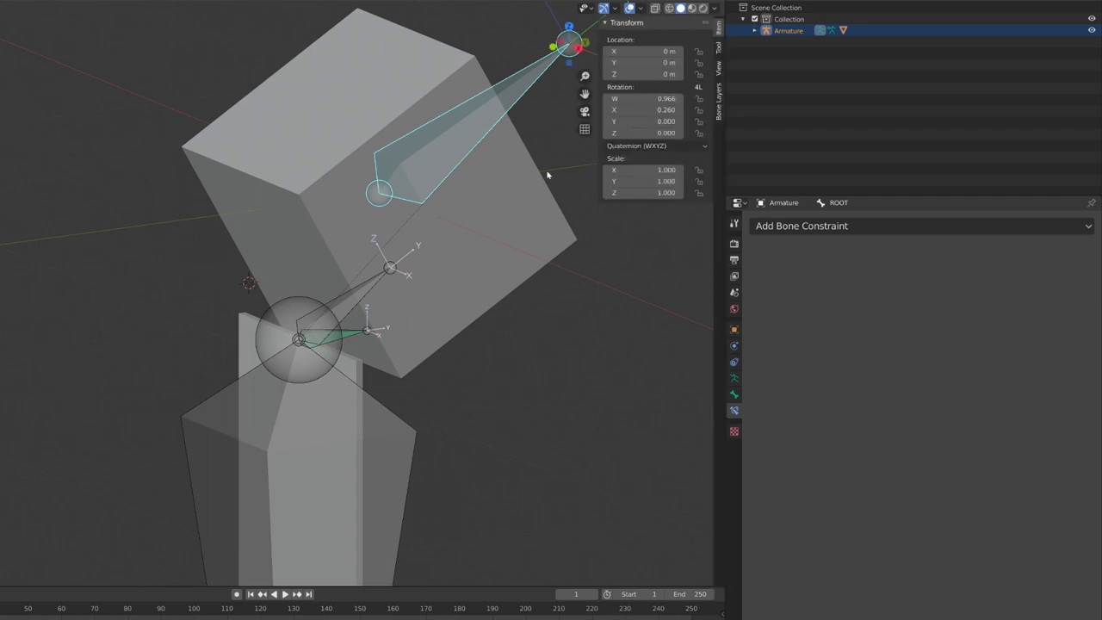
{"action": "middle_click_drag", "start_coordinate": [546, 178], "coordinate": [390, 235], "text": "shift"}
{"action": "key", "text": "ctrl+r"}
{"action": "left_click", "coordinate": [255, 335]}
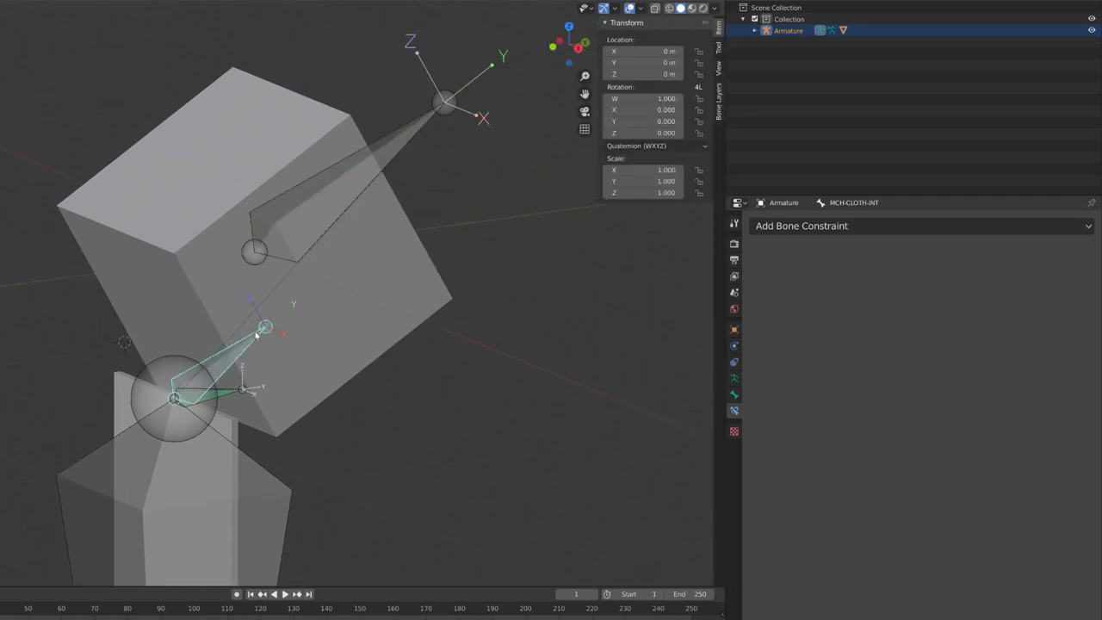
{"action": "left_click", "coordinate": [308, 257]}
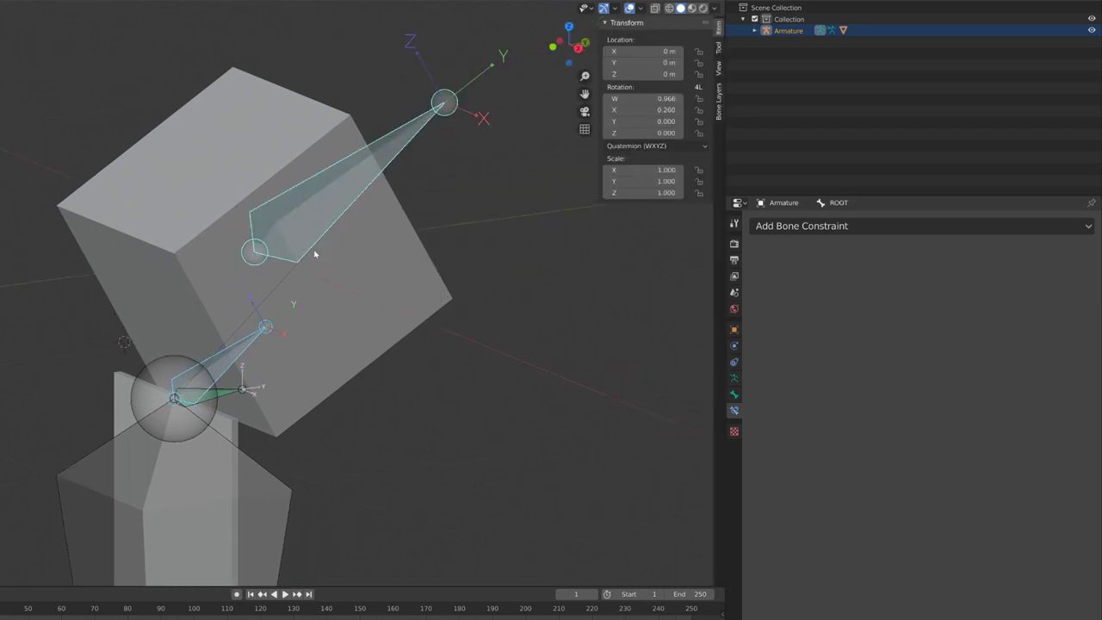
{"action": "key", "text": "ctrl+r"}
{"action": "left_click", "coordinate": [341, 358]}
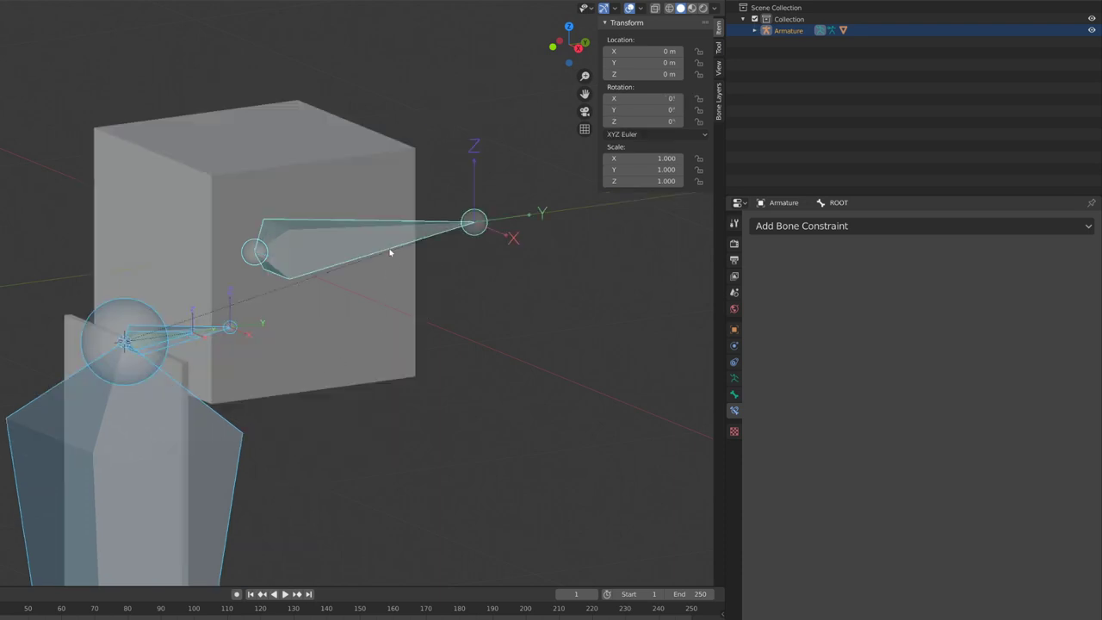
Try rotating ROOT to about 37° on X in side view and to about -27° on Z.
{"action": "key", "text": "KP_3"}
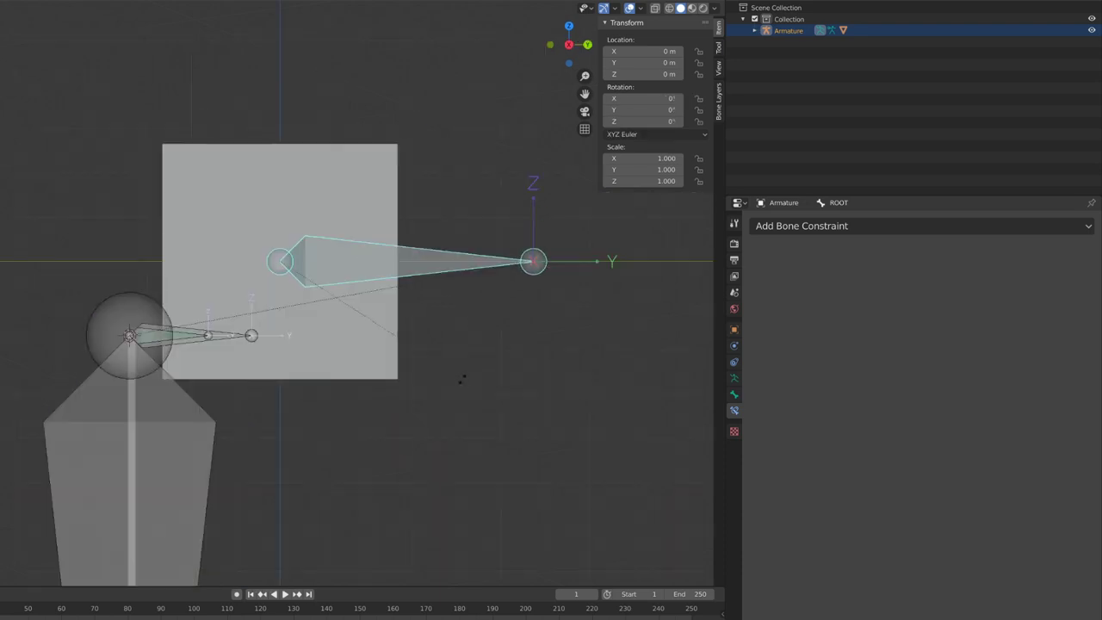
{"action": "key", "text": "r"}
{"action": "left_click", "coordinate": [319, 343]}
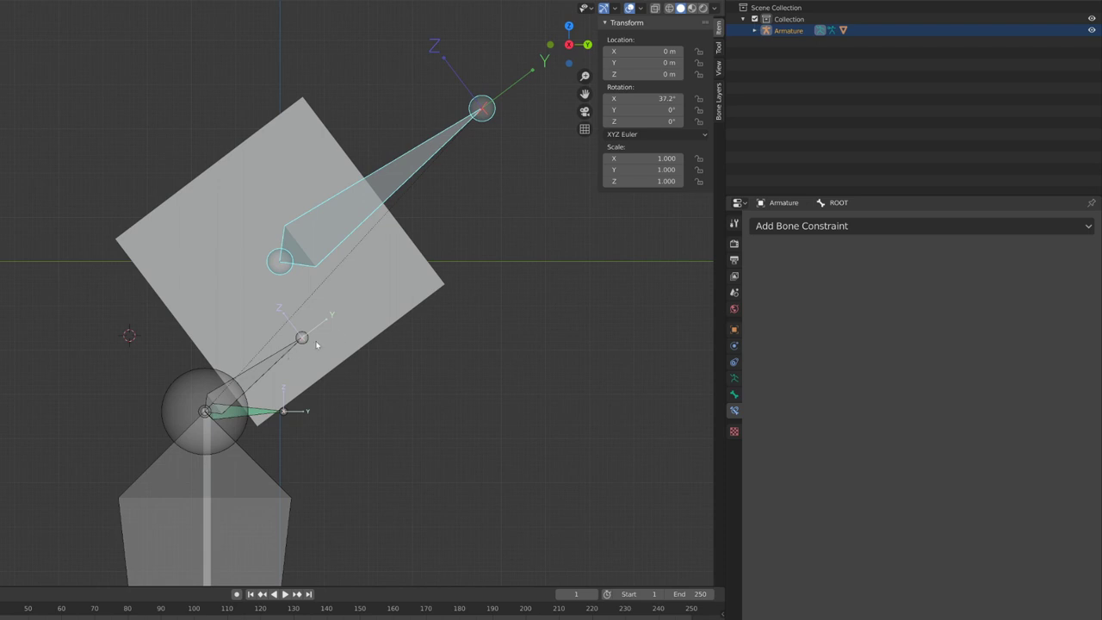
{"action": "middle_click_drag", "start_coordinate": [428, 229], "coordinate": [445, 236]}
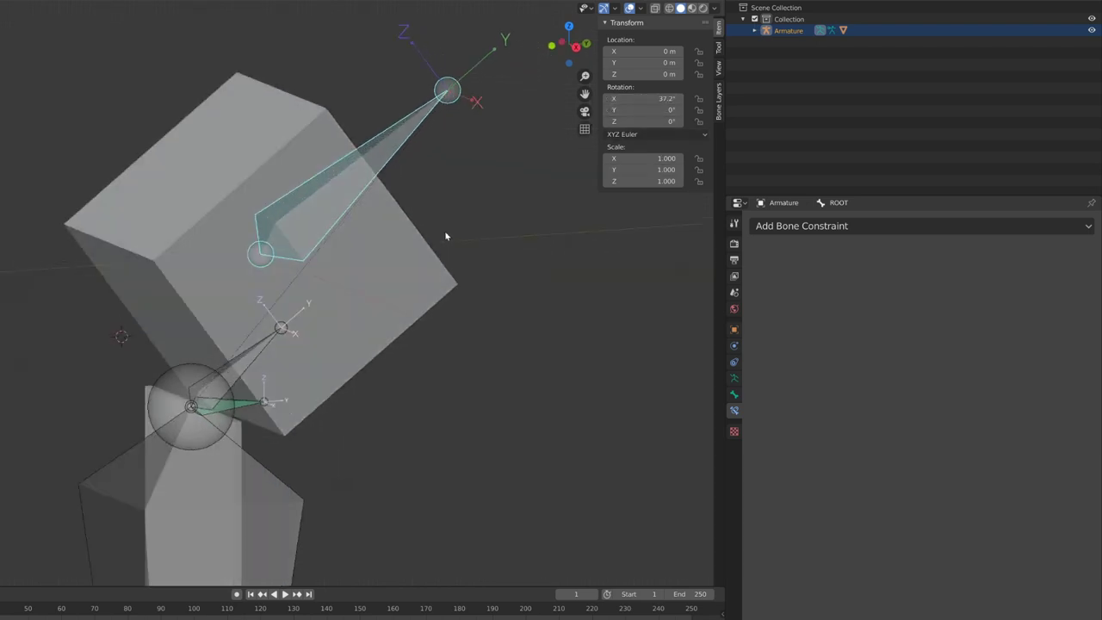
{"action": "key", "text": "r"}
{"action": "key", "text": "z"}
{"action": "left_click", "coordinate": [423, 250]}
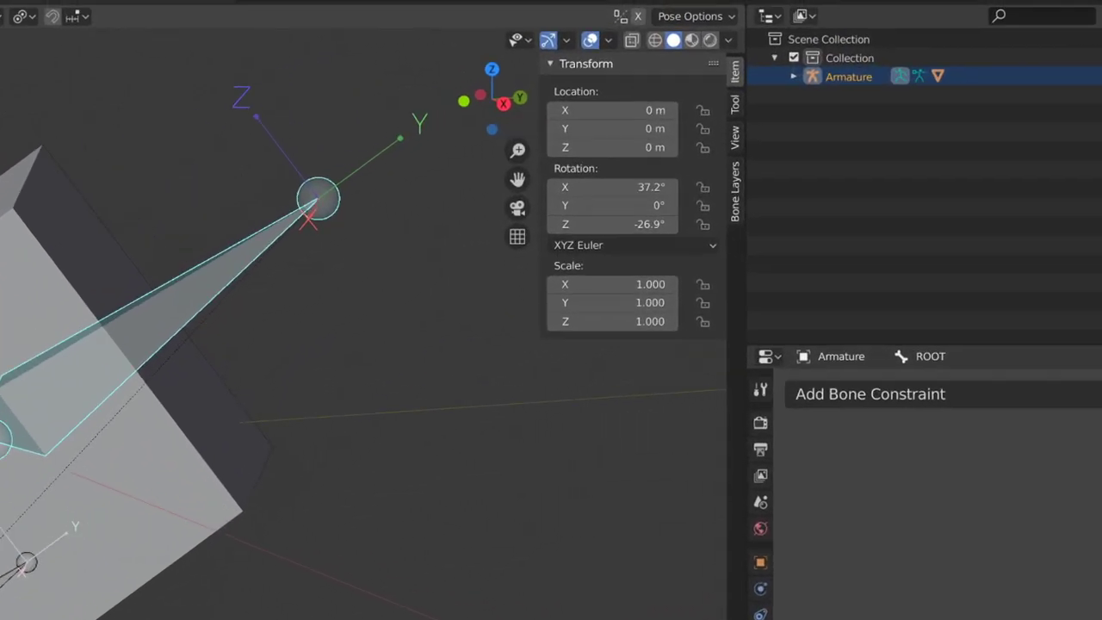
Try rotating MCH-CLOTH-INT about the global Z axis, then reset the pose of all bones.
{"action": "left_click", "coordinate": [250, 353]}
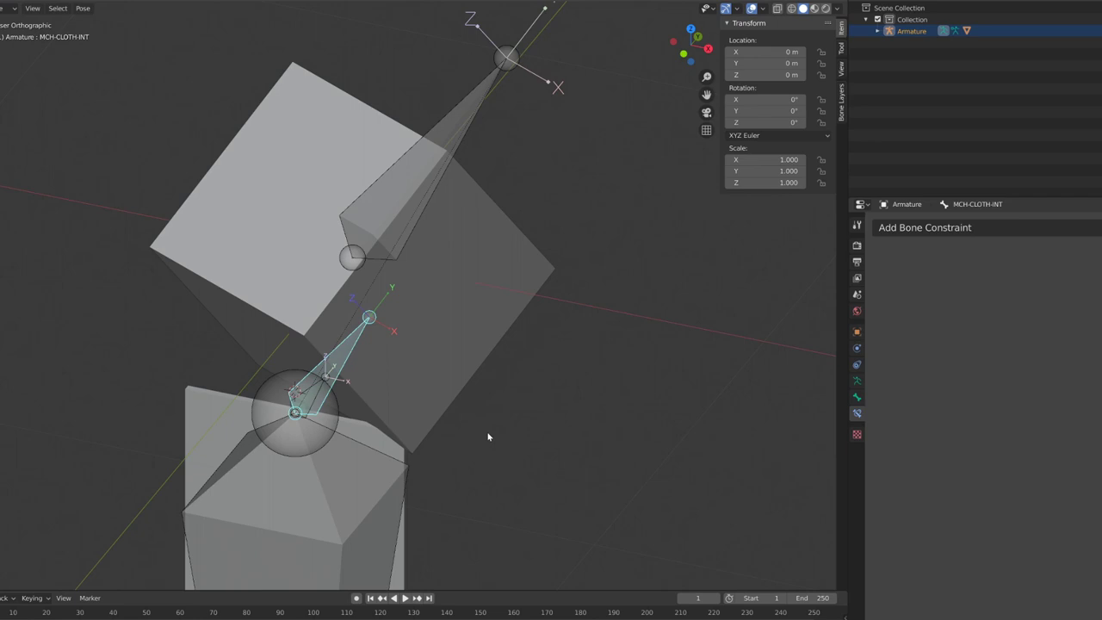
{"action": "key", "text": "r"}
{"action": "key", "text": "z"}
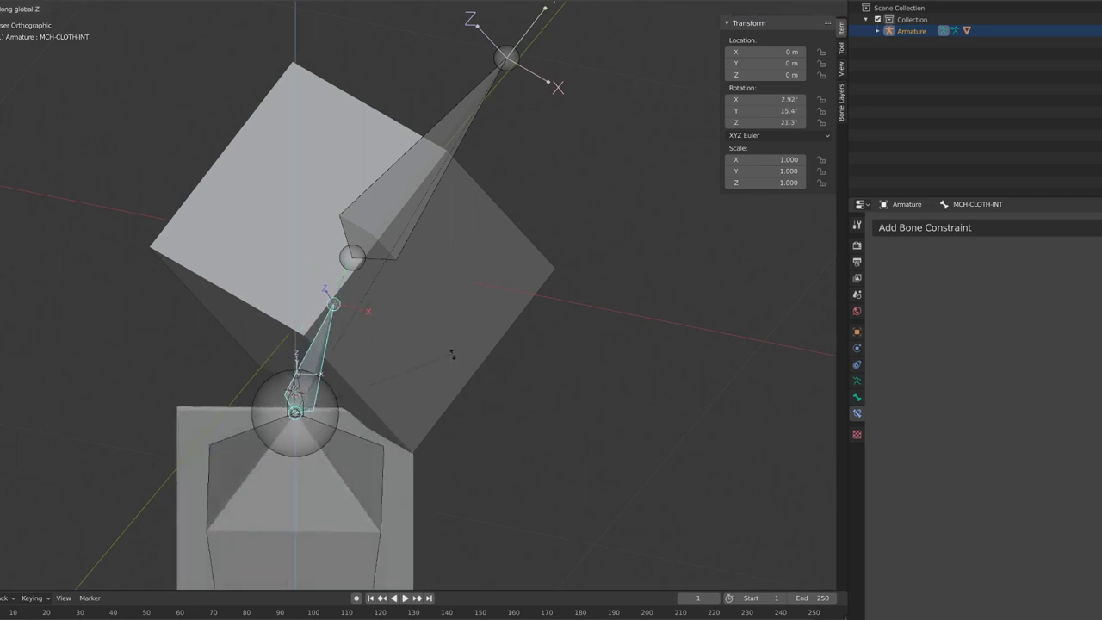
{"action": "key", "text": "Escape"}
{"action": "middle_click_drag", "start_coordinate": [433, 450], "coordinate": [448, 433]}
{"action": "key", "text": "KP_3"}
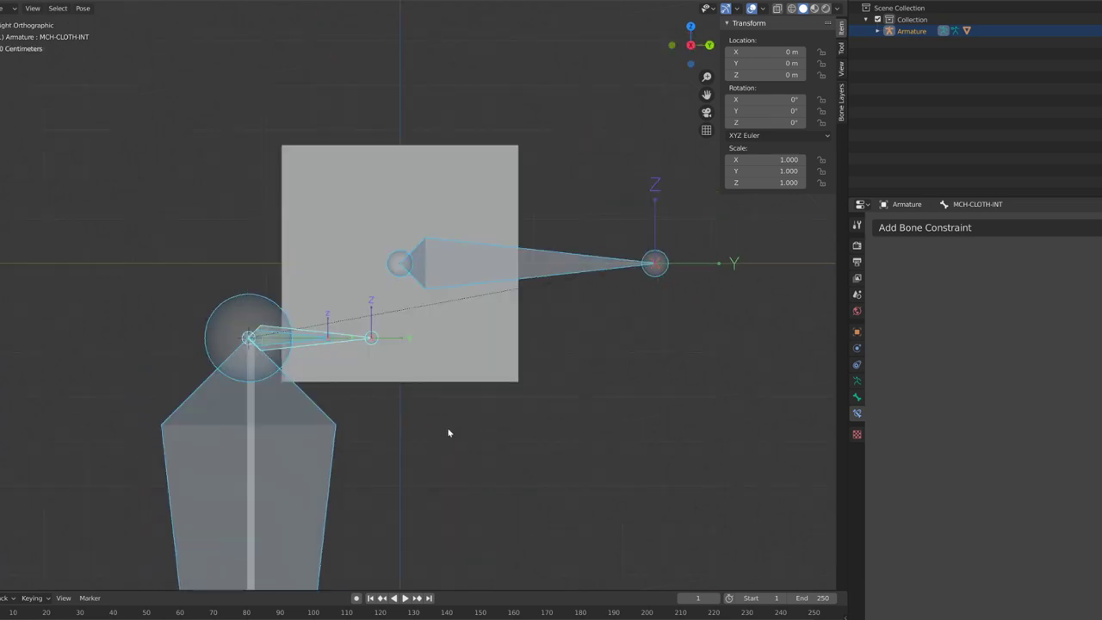
Duplicate the MCH-CLOTH-INT bone in place in Edit Mode and scale the copy to about 0.34 m long.
{"action": "scroll", "coordinate": [283, 420], "scroll_direction": "up", "scroll_amount": 4}
{"action": "middle_click_drag", "start_coordinate": [281, 389], "coordinate": [370, 362], "text": "shift"}
{"action": "key", "text": "Tab"}
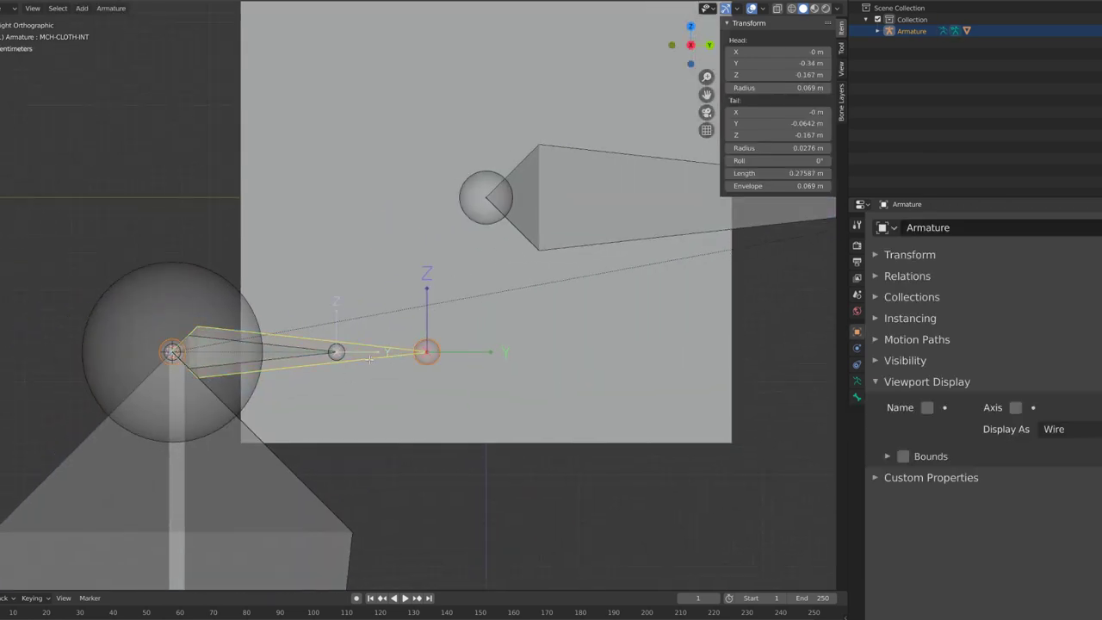
{"action": "key", "text": "shift+d"}
{"action": "key", "text": "s"}
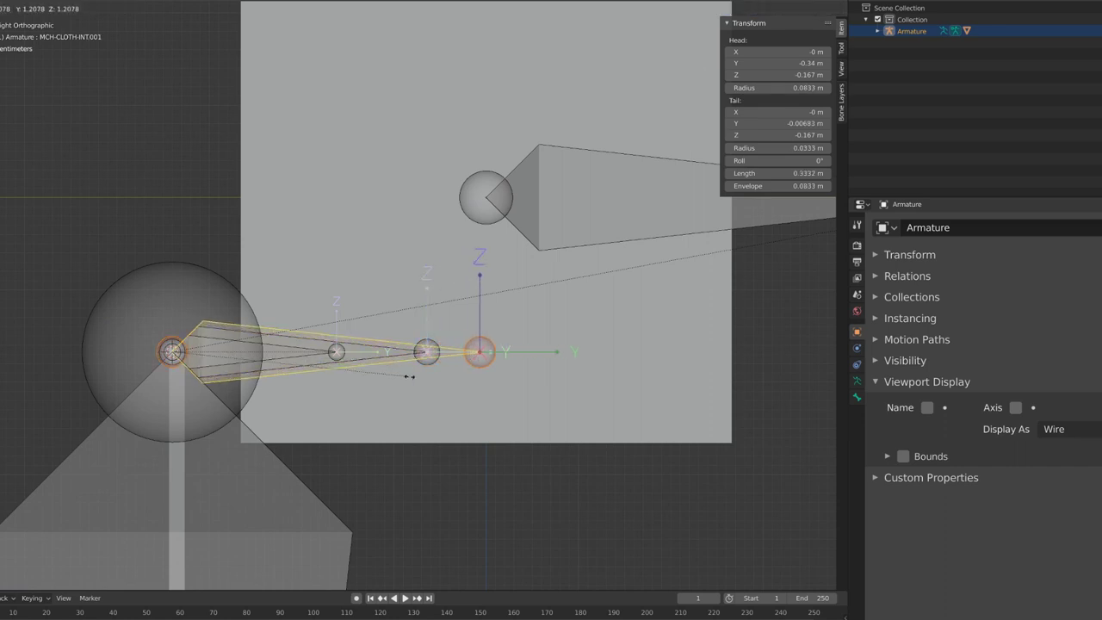
{"action": "left_click", "coordinate": [415, 380]}
Parent the duplicated bone MCH-CLOTH-INT.001 to ROOT, keeping its offset.
{"action": "left_click", "coordinate": [580, 249], "text": "shift"}
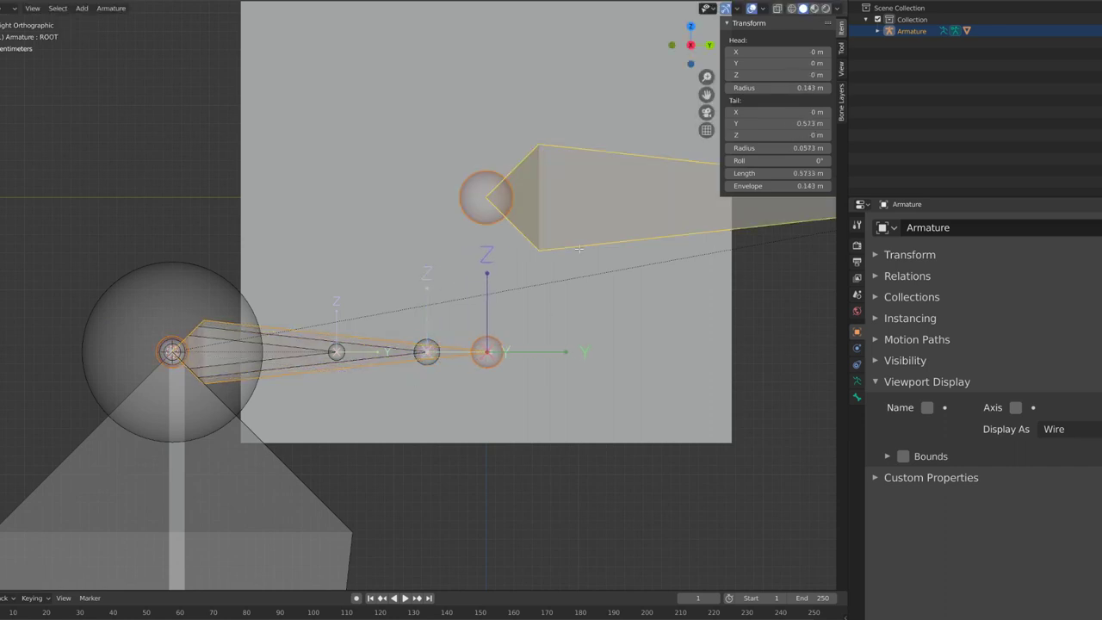
{"action": "key", "text": "ctrl+p"}
{"action": "left_click", "coordinate": [582, 250]}
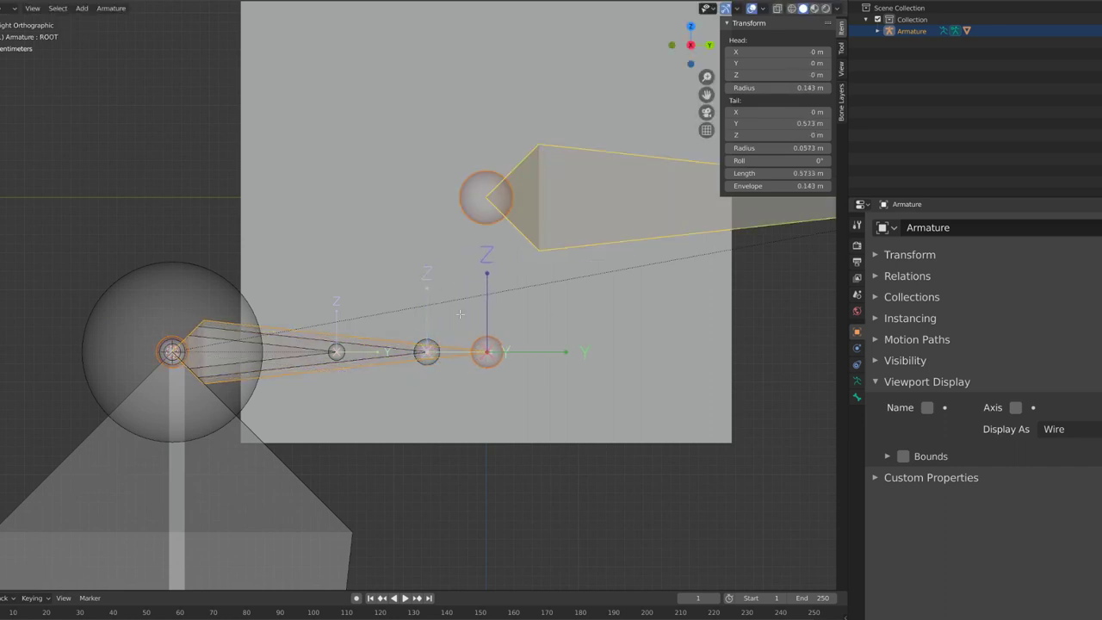
Clear the parent of the original MCH-CLOTH-INT bone.
{"action": "left_click", "coordinate": [396, 347]}
{"action": "key", "text": "alt+p"}
{"action": "left_click", "coordinate": [389, 353]}
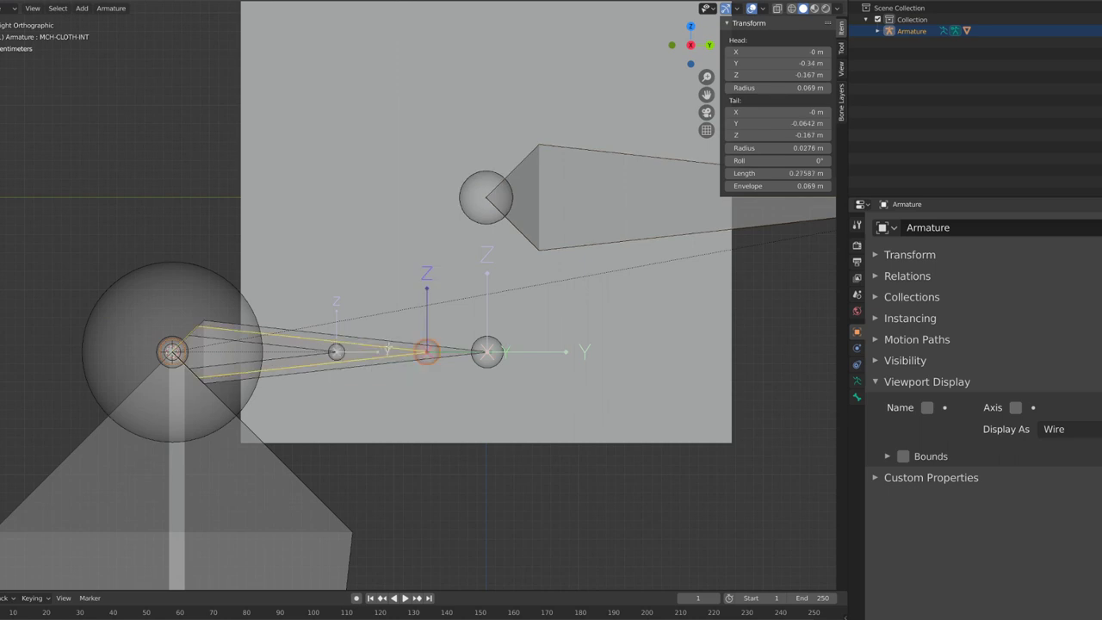
{"action": "key", "text": "alt+p"}
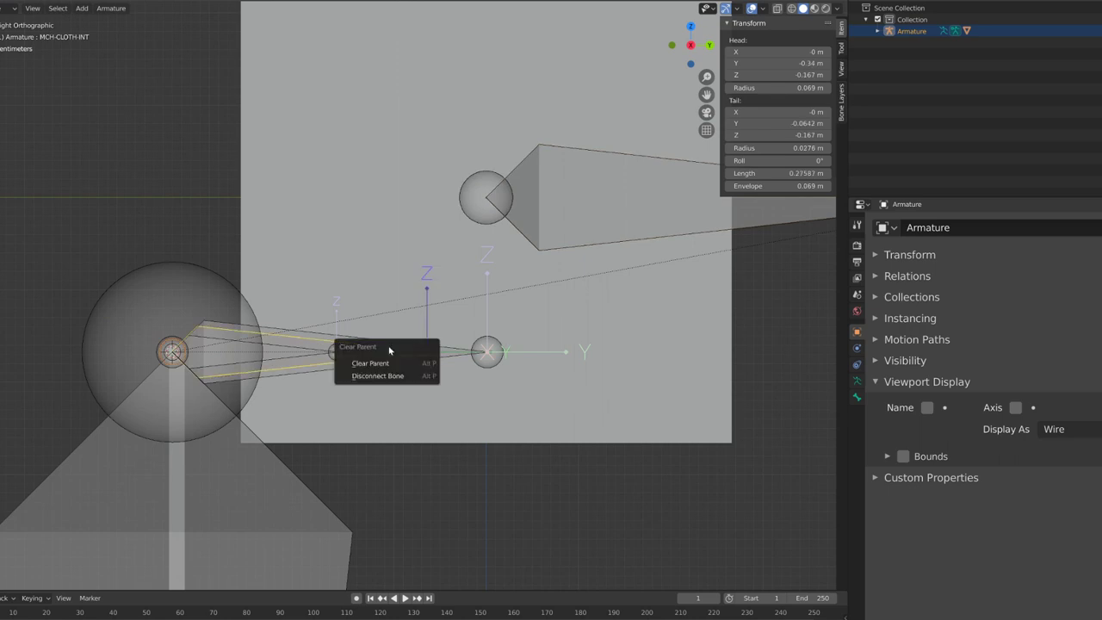
{"action": "left_click", "coordinate": [390, 362]}
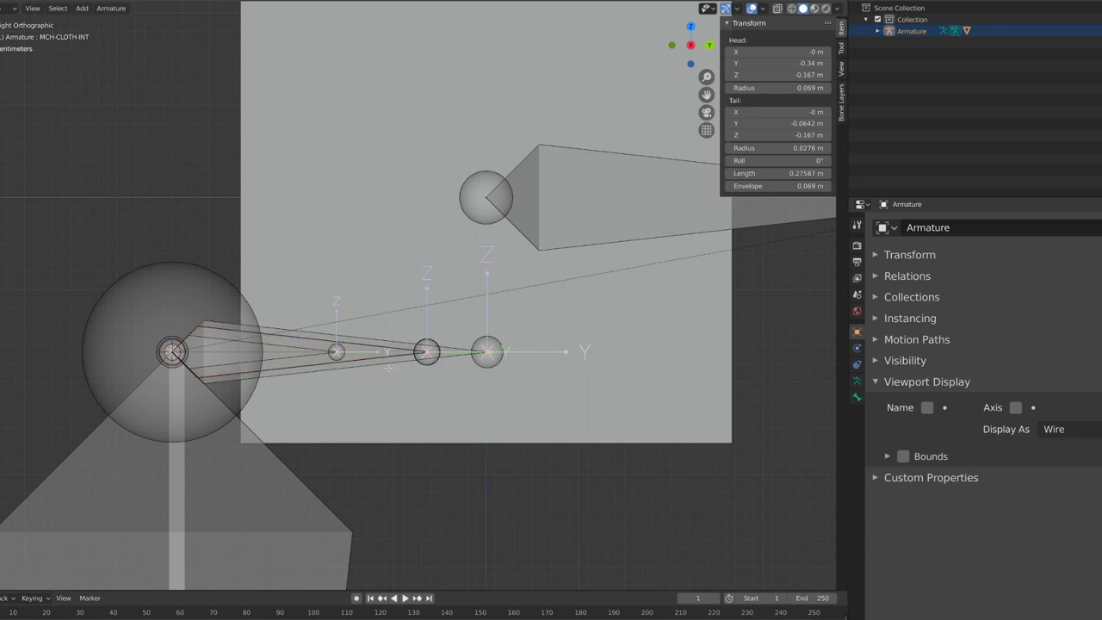
Add a Copy Transforms constraint to MCH-CLOTH-INT in Pose Mode, targeting MCH-CLOTH-INT.001.
{"action": "left_click", "coordinate": [390, 366]}
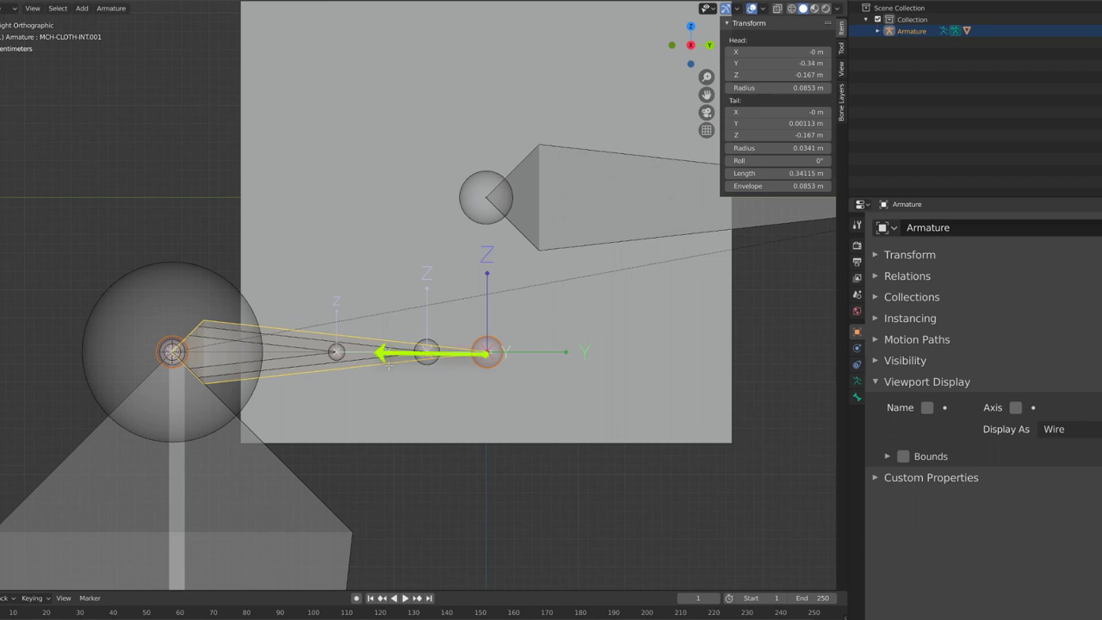
{"action": "key", "text": "ctrl+Tab"}
{"action": "key", "text": "shift+ctrl+c"}
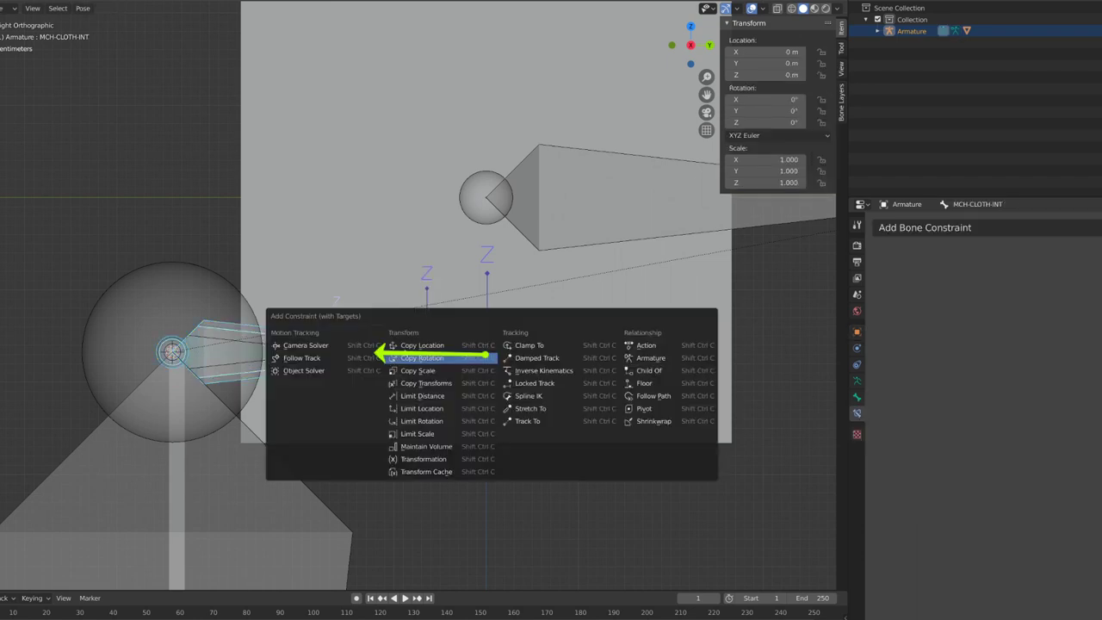
{"action": "left_click", "coordinate": [414, 385]}
{"action": "left_click", "coordinate": [414, 358]}
Try rotating ROOT in side view to check how the intermediate bones and strip follow.
{"action": "scroll", "coordinate": [413, 371], "scroll_direction": "down", "scroll_amount": 4}
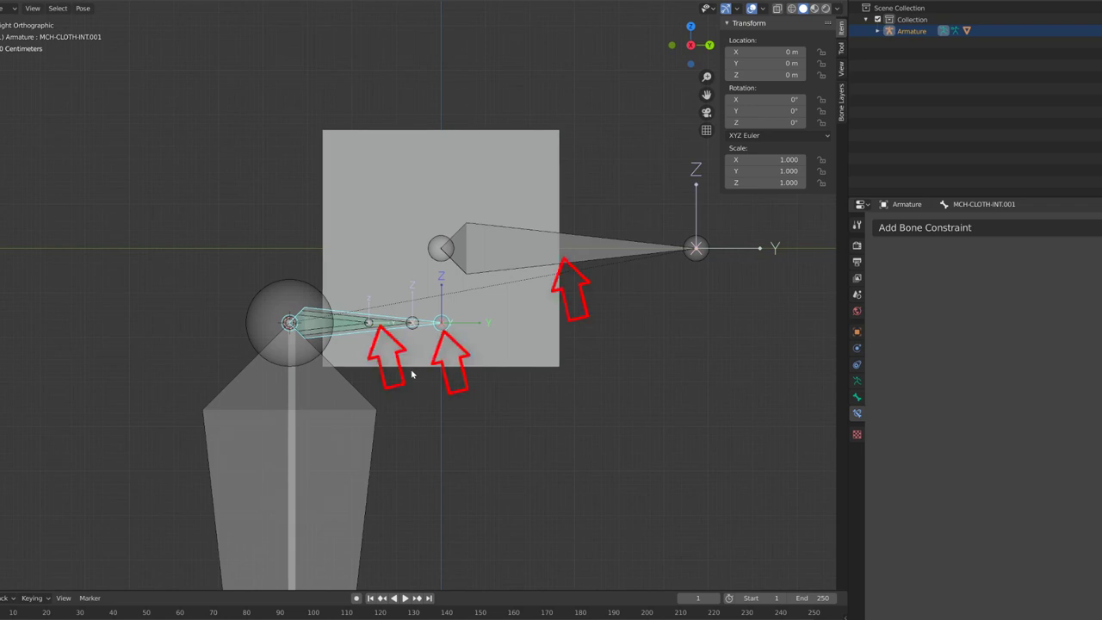
{"action": "middle_click_drag", "start_coordinate": [411, 373], "coordinate": [468, 341]}
{"action": "left_click", "coordinate": [534, 246]}
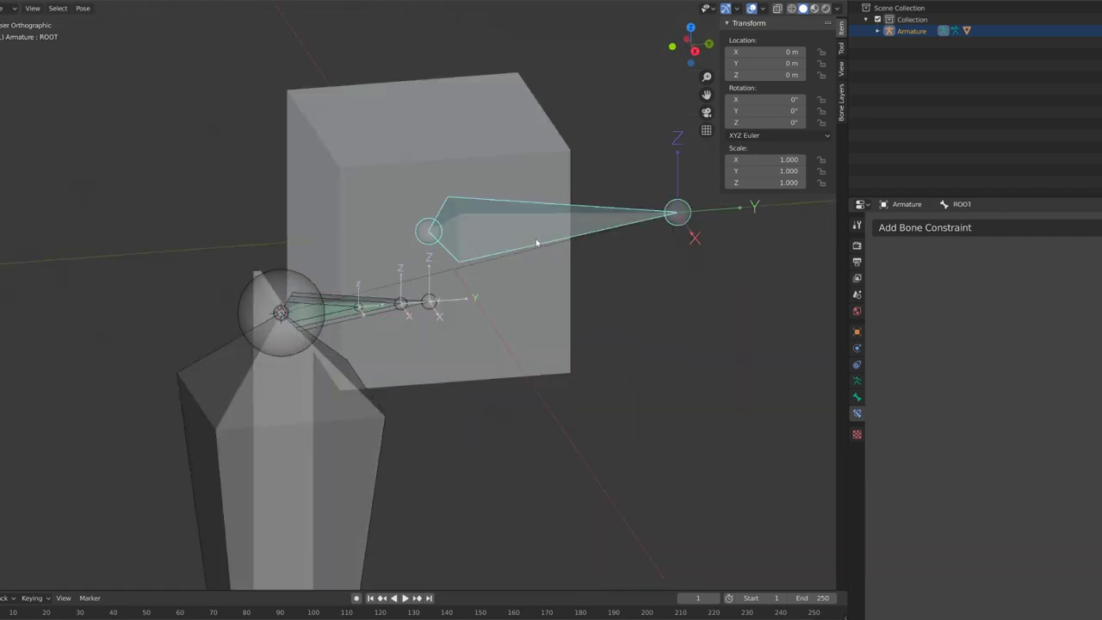
{"action": "key", "text": "KP_3"}
{"action": "key", "text": "r"}
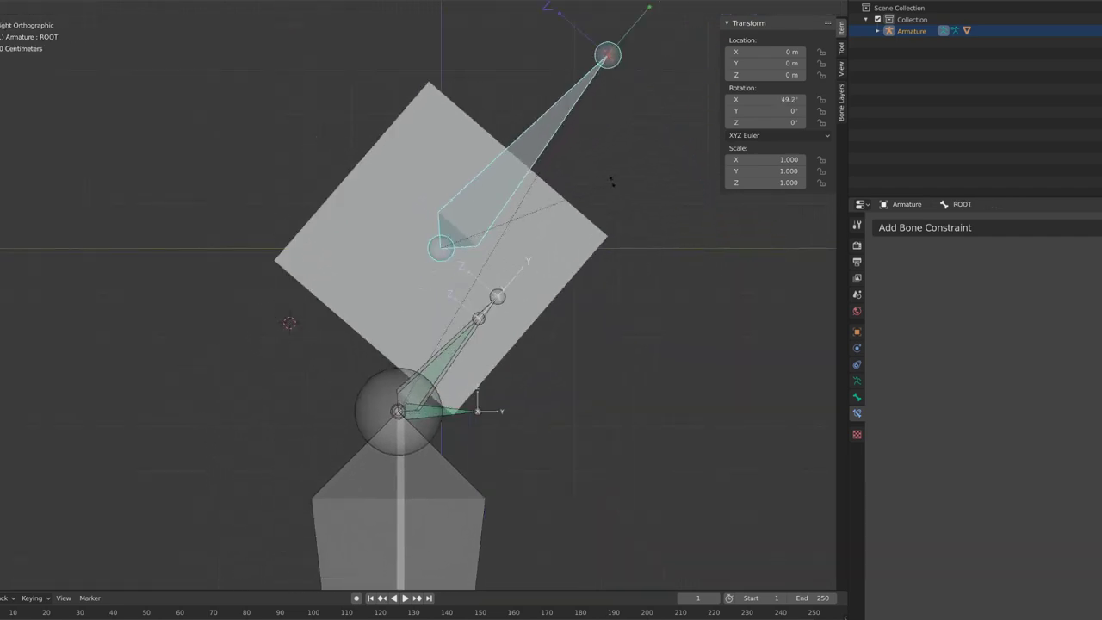
{"action": "right_click", "coordinate": [608, 216]}
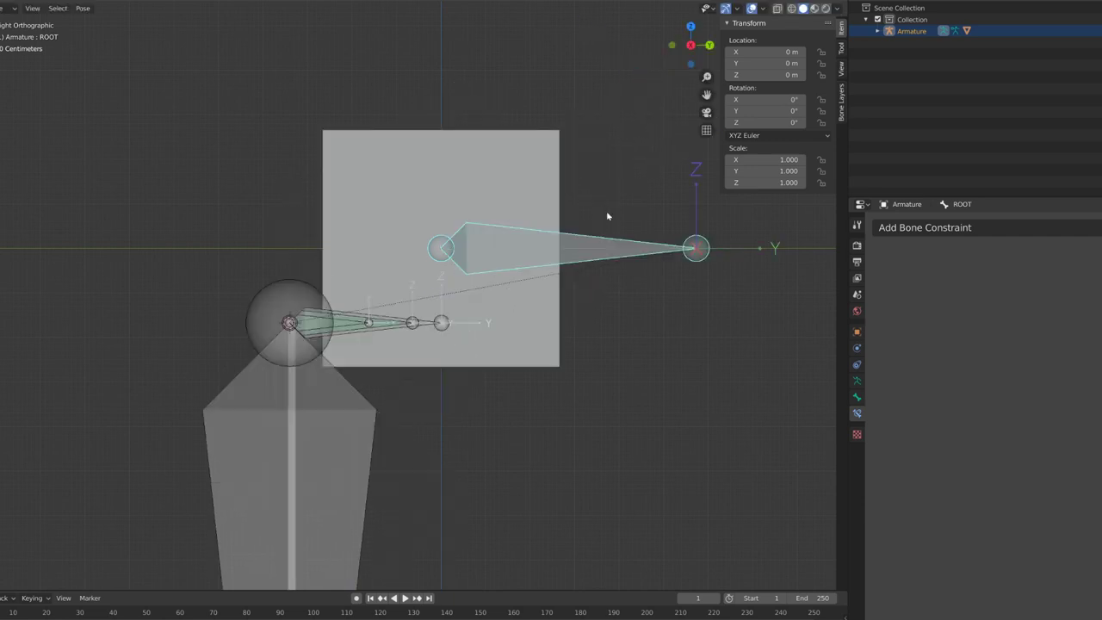
Try rotating ROOT about the global Z axis twice to check that the cloth strip turns along.
{"action": "middle_click_drag", "start_coordinate": [544, 220], "coordinate": [641, 314]}
{"action": "key", "text": "r"}
{"action": "key", "text": "z"}
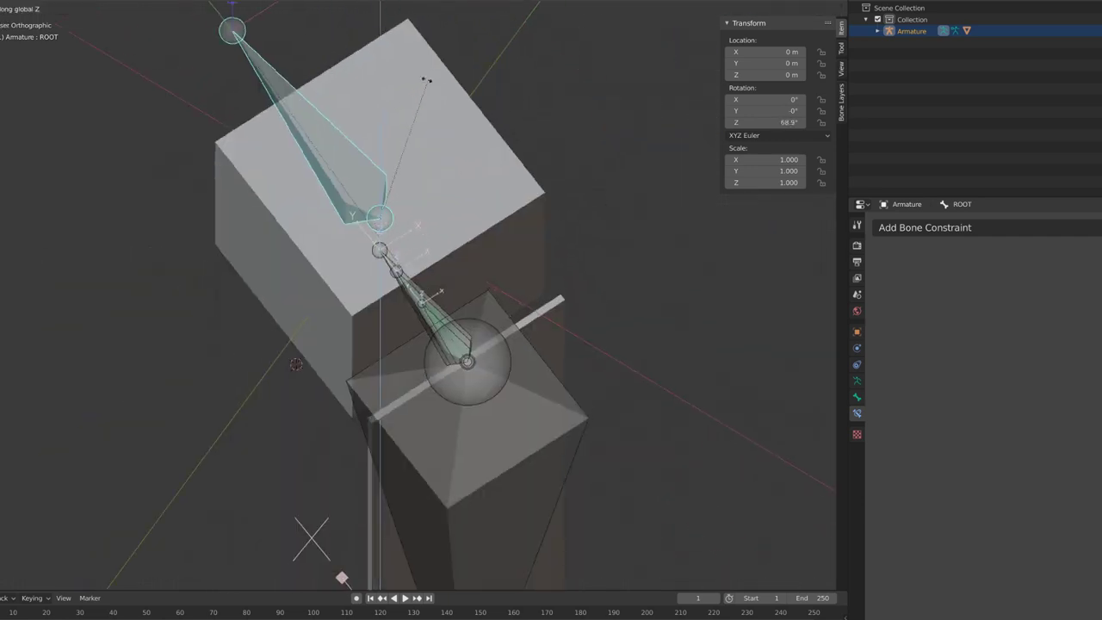
{"action": "left_click", "coordinate": [429, 83]}
{"action": "scroll", "coordinate": [448, 129], "scroll_direction": "down", "scroll_amount": 6}
{"action": "middle_click_drag", "start_coordinate": [555, 266], "coordinate": [536, 271]}
{"action": "key", "text": "r"}
{"action": "key", "text": "z"}
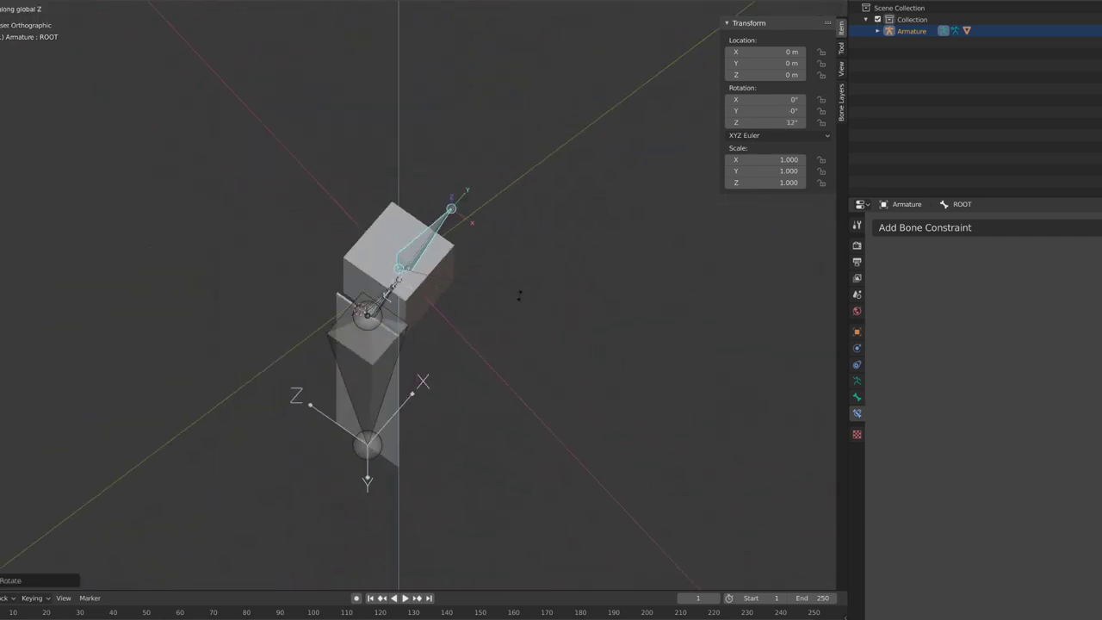
{"action": "left_click", "coordinate": [505, 340]}
Try combining a side-view tilt of ROOT with a global Z rotation, then clear its rotation.
{"action": "key", "text": "KP_3"}
{"action": "key", "text": "r"}
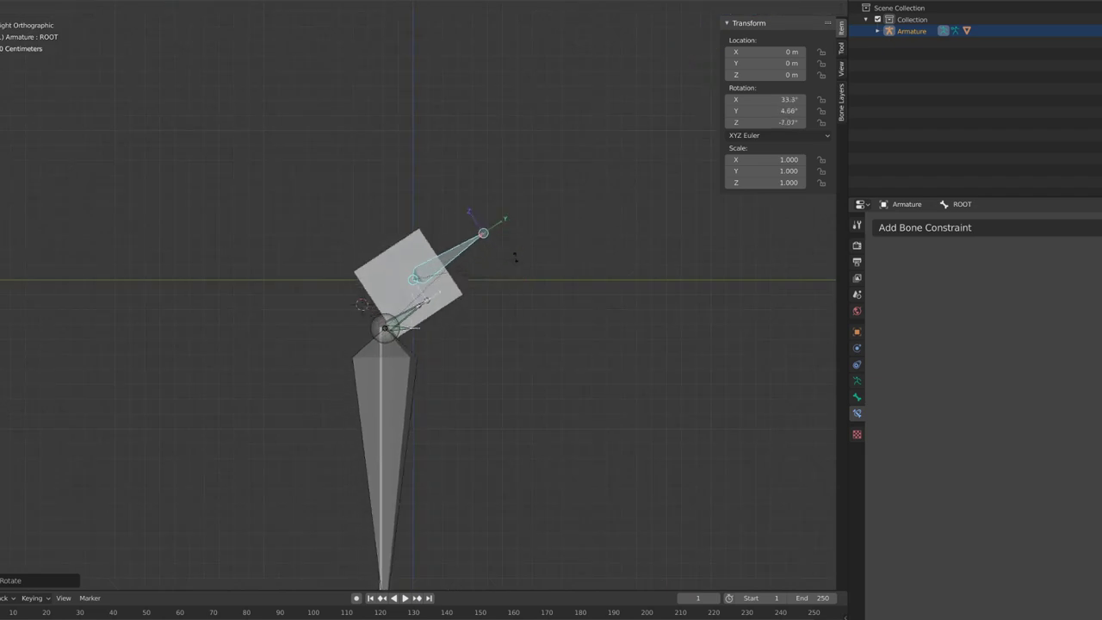
{"action": "left_click", "coordinate": [502, 224]}
{"action": "middle_click_drag", "start_coordinate": [502, 224], "coordinate": [554, 254]}
{"action": "key", "text": "r"}
{"action": "key", "text": "z"}
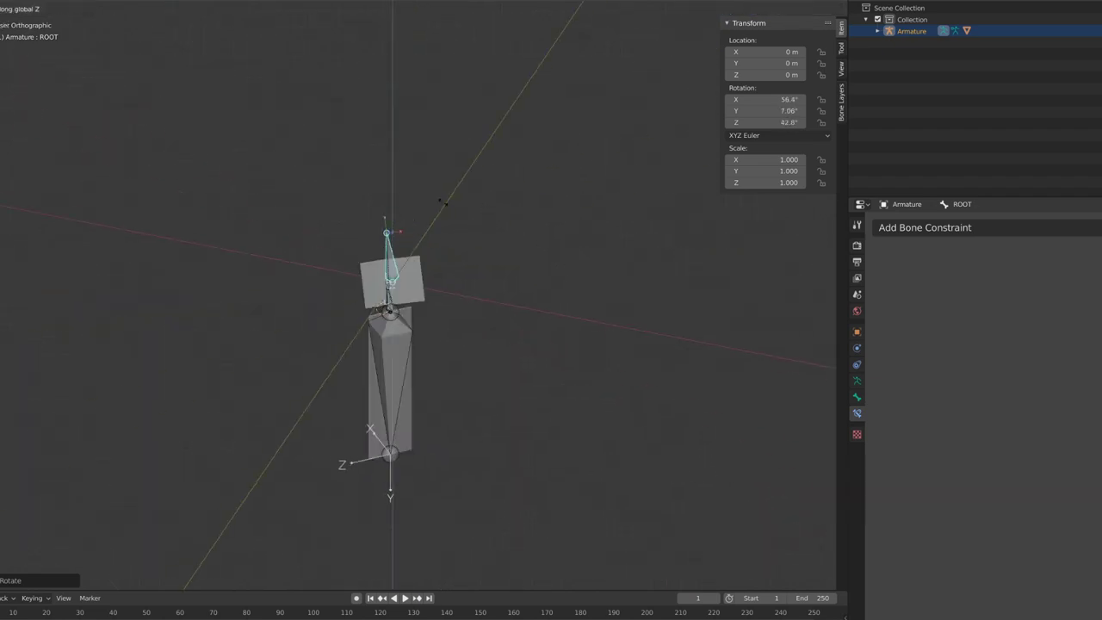
{"action": "right_click", "coordinate": [508, 428]}
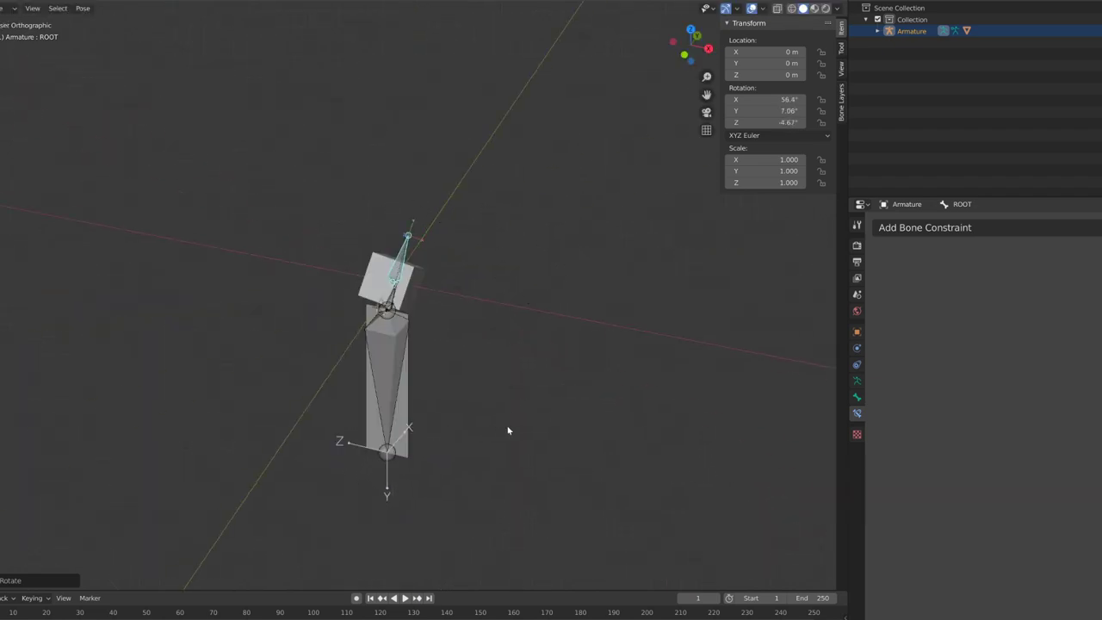
{"action": "middle_click_drag", "start_coordinate": [509, 428], "coordinate": [413, 414]}
{"action": "key", "text": "alt+r"}
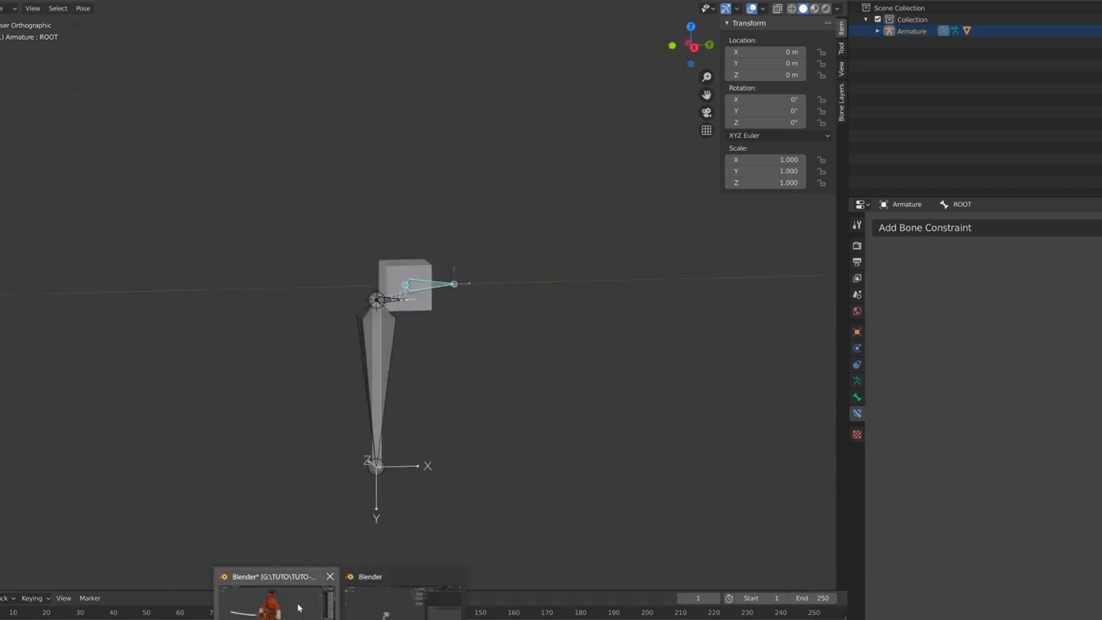
Switch to the Blender window with the character rig and look over the Copy Rotation-BELT-FOLLOW constraint on MCH-CLOTH-SOCKET.
{"action": "left_click", "coordinate": [298, 608]}
{"action": "scroll", "coordinate": [456, 314], "scroll_direction": "up", "scroll_amount": 2}
{"action": "middle_click_drag", "start_coordinate": [453, 256], "coordinate": [482, 259]}
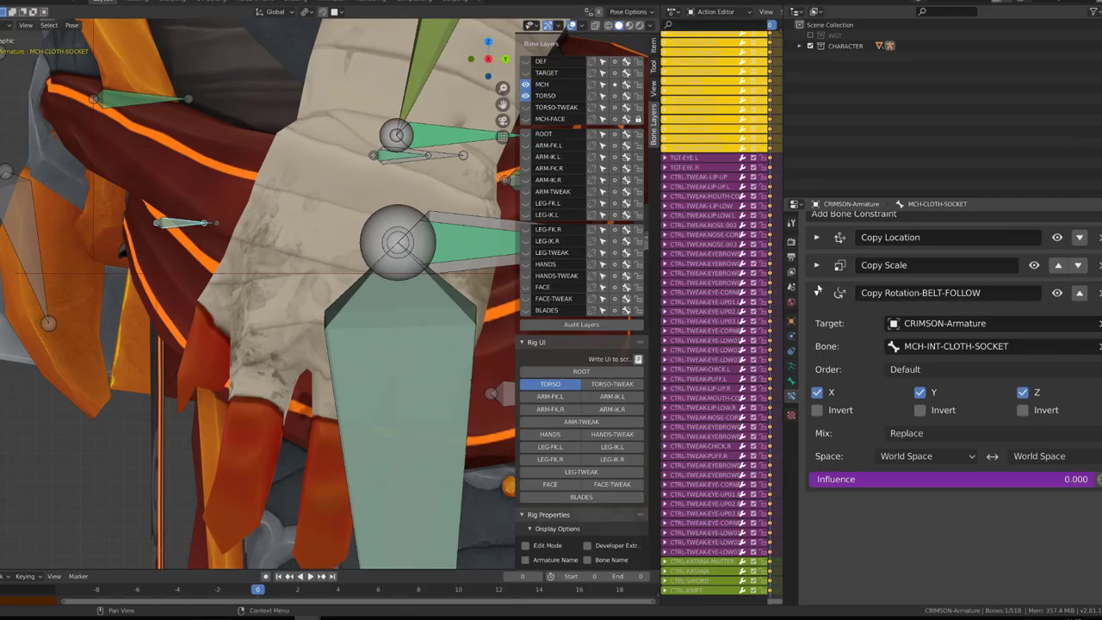
{"action": "left_click", "coordinate": [817, 292]}
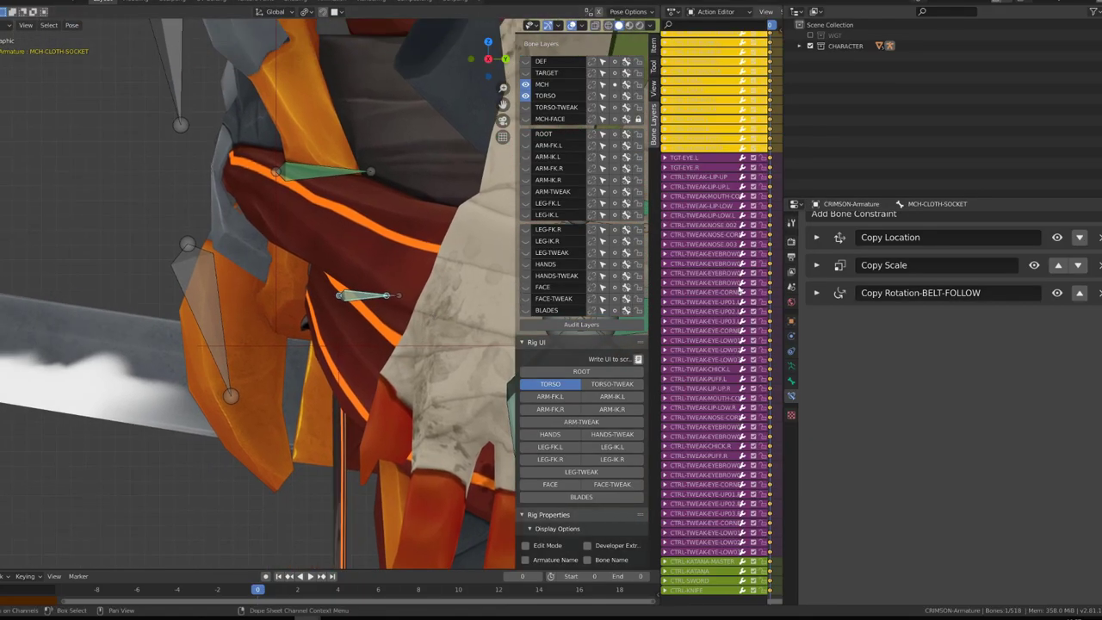
Duplicate the MCH-INT-CLOTH-SOCKET bone in place and scale the copy up by 1.183.
{"action": "left_click", "coordinate": [817, 292]}
{"action": "scroll", "coordinate": [400, 318], "scroll_direction": "up", "scroll_amount": 2}
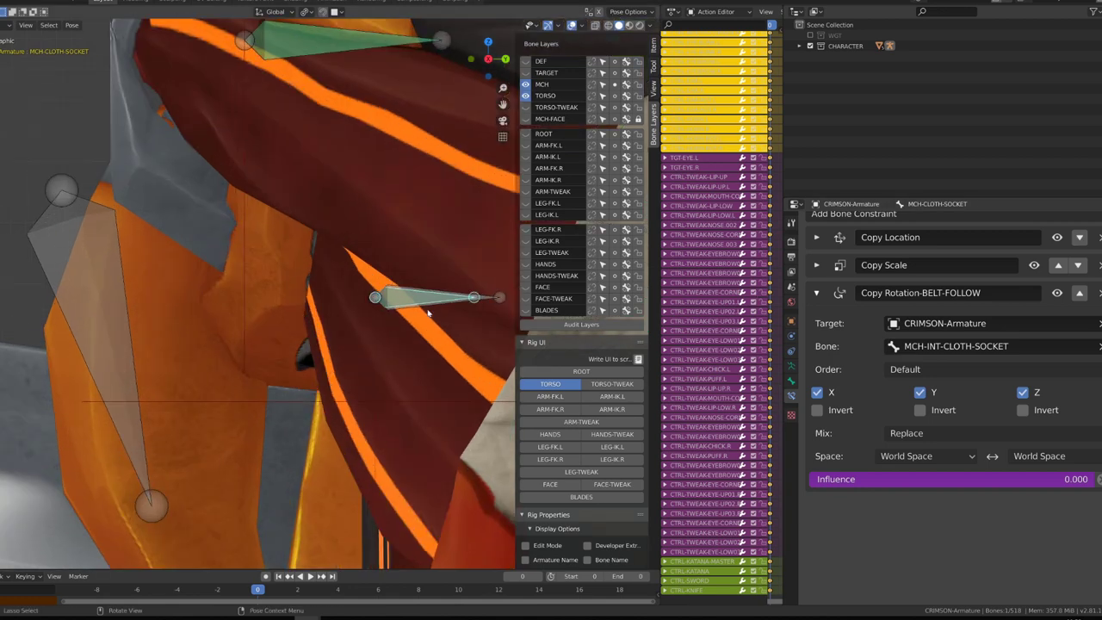
{"action": "left_click", "coordinate": [428, 310]}
{"action": "left_click", "coordinate": [791, 382]}
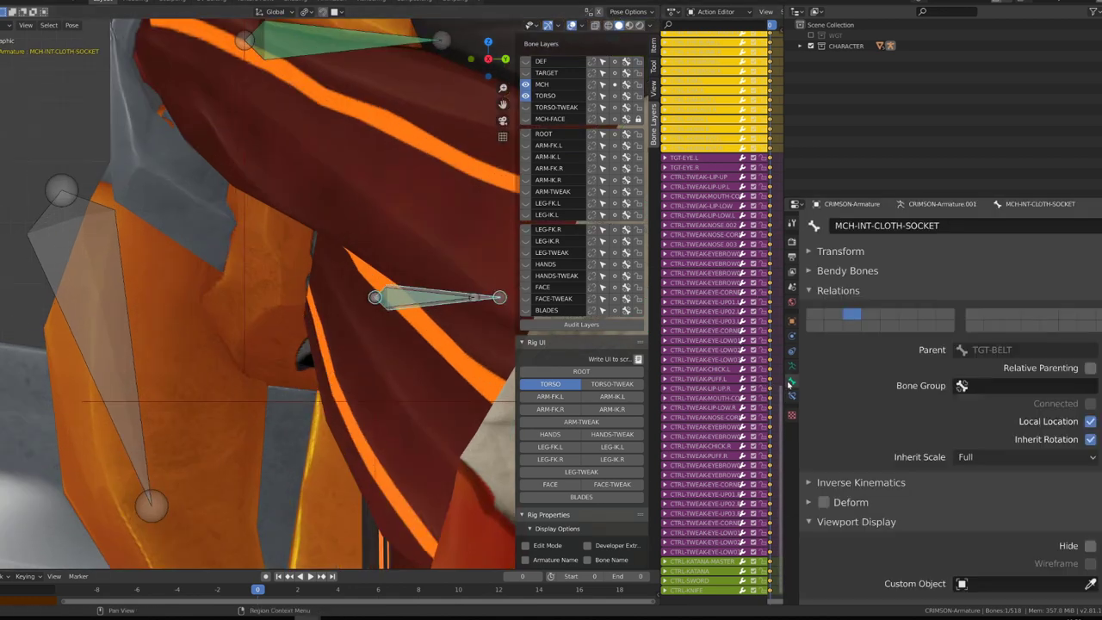
{"action": "left_click", "coordinate": [820, 294]}
{"action": "scroll", "coordinate": [485, 345], "scroll_direction": "up", "scroll_amount": 3}
{"action": "middle_click_drag", "start_coordinate": [460, 343], "coordinate": [193, 338], "text": "shift"}
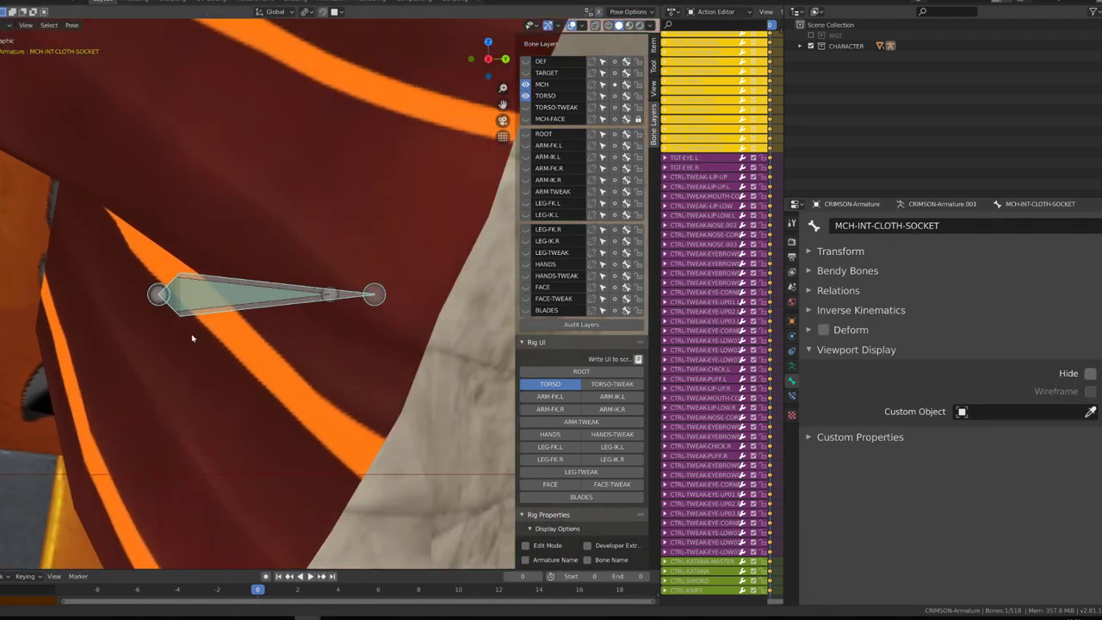
{"action": "key", "text": "Tab"}
{"action": "key", "text": "shift+d"}
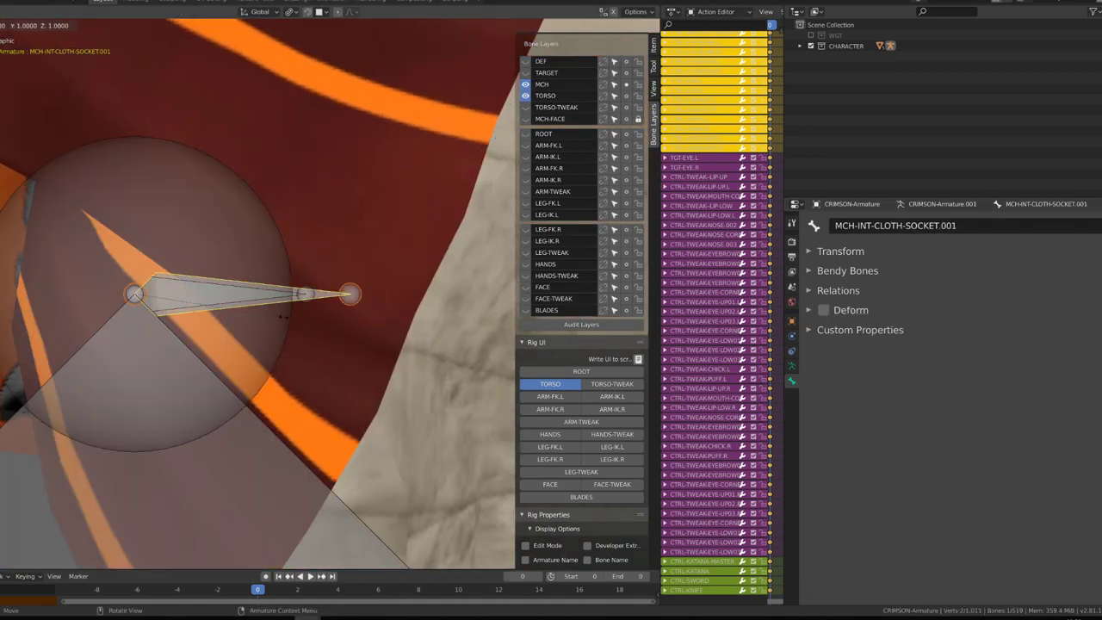
{"action": "left_click", "coordinate": [313, 326]}
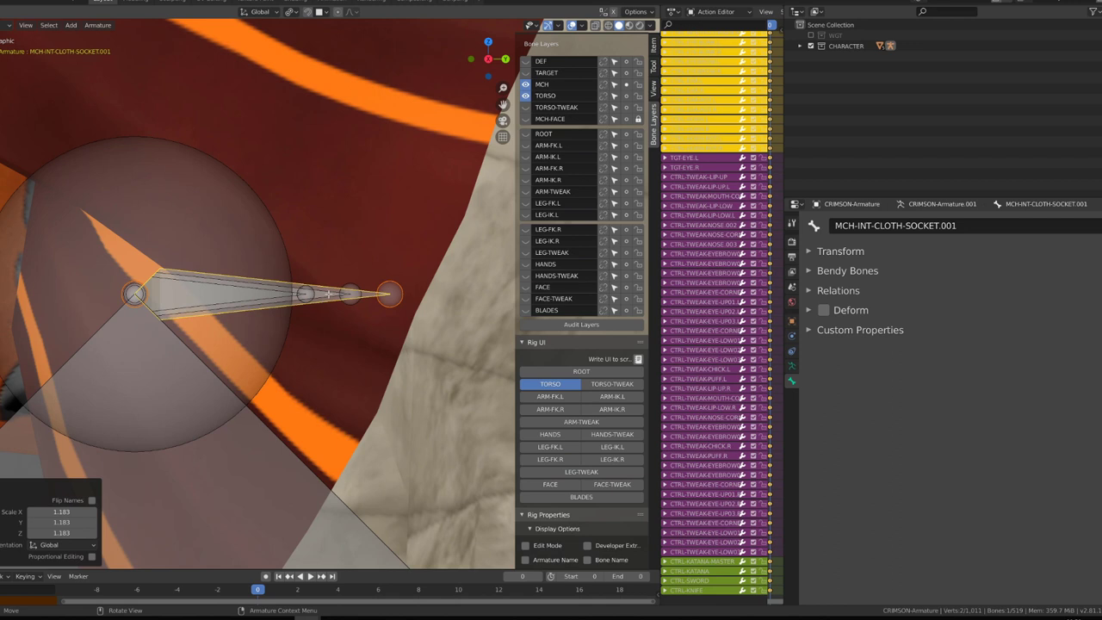
Set the parent of the original MCH-INT-CLOTH-SOCKET bone to ROOT.
{"action": "left_click", "coordinate": [328, 294]}
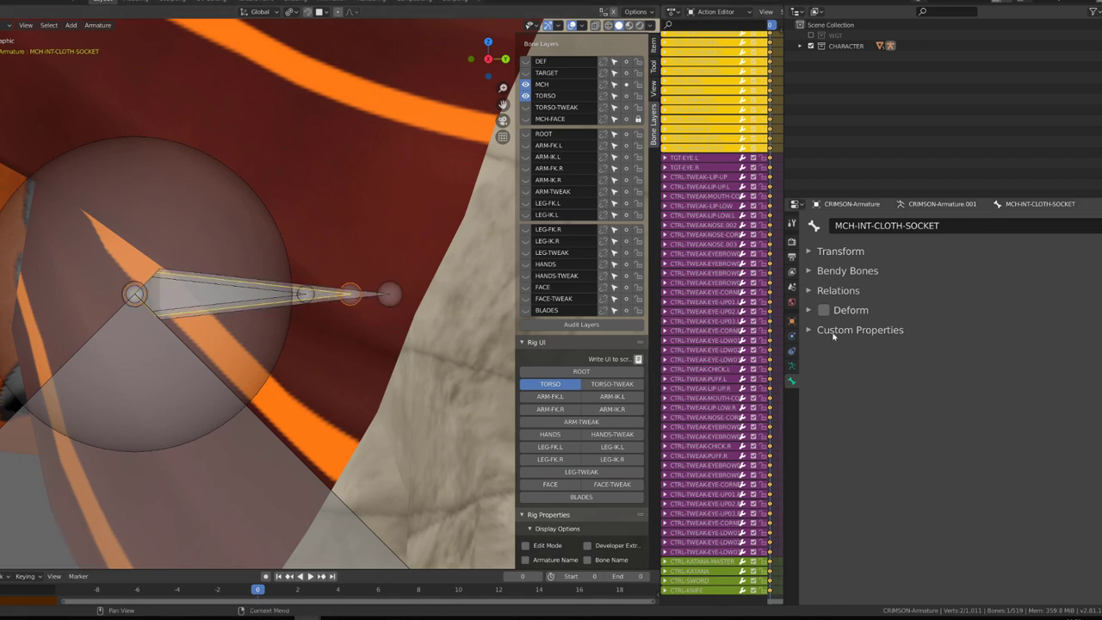
{"action": "left_click", "coordinate": [825, 294]}
{"action": "left_click", "coordinate": [956, 350]}
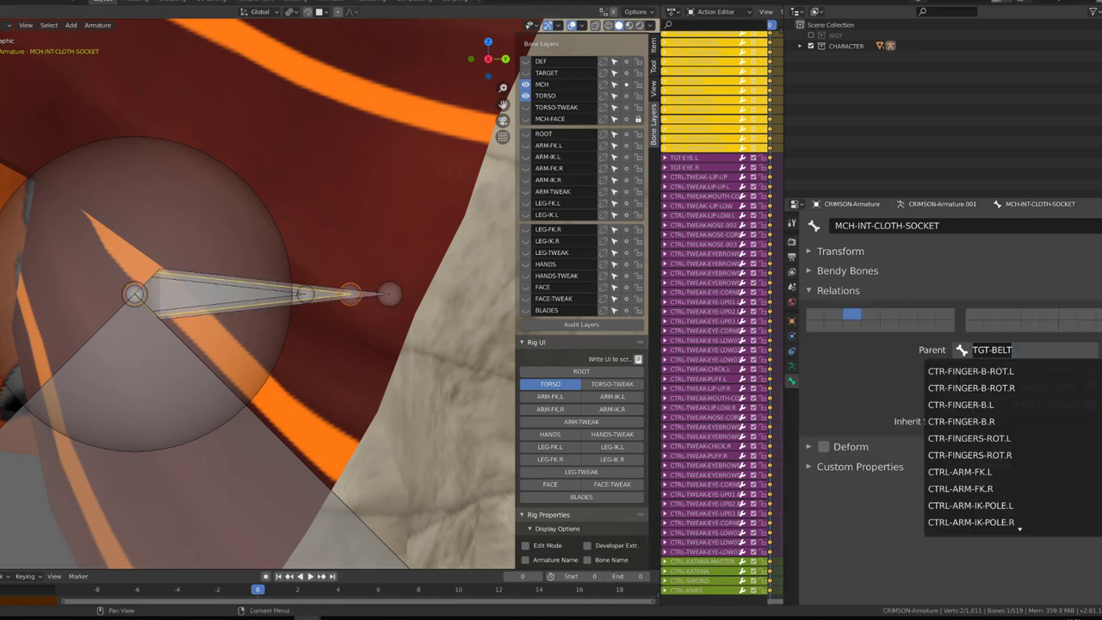
{"action": "type", "text": "ROOT"}
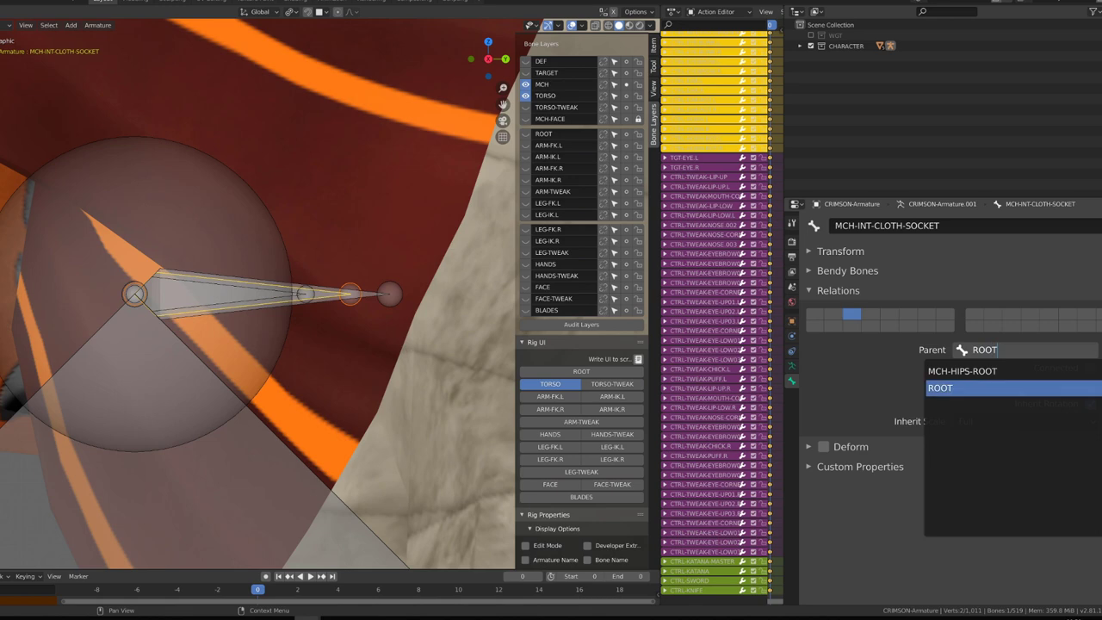
{"action": "key", "text": "Return"}
Give MCH-INT-CLOTH-SOCKET a Copy Transforms constraint that targets its duplicate, MCH-INT-CLOTH-SOCKET.001.
{"action": "scroll", "coordinate": [326, 313], "scroll_direction": "up", "scroll_amount": 2}
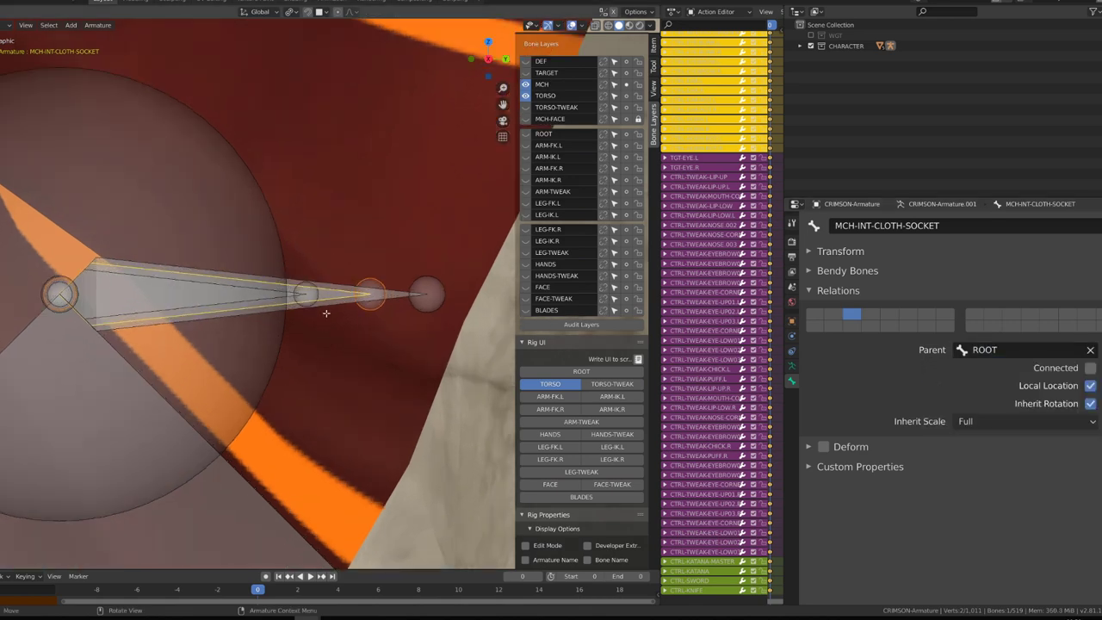
{"action": "left_click", "coordinate": [327, 306]}
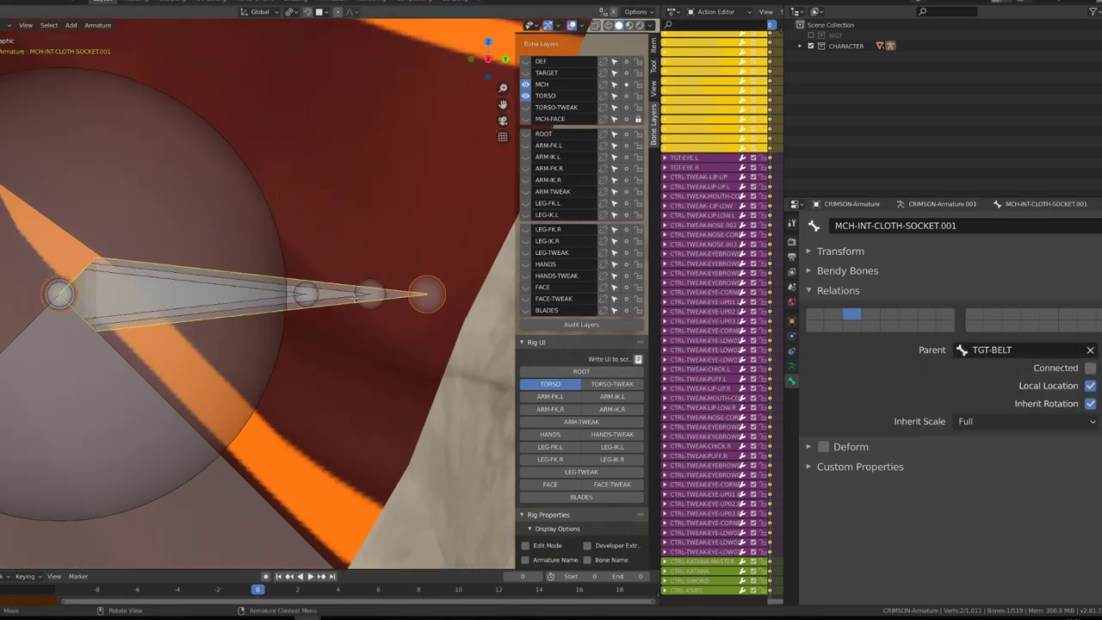
{"action": "key", "text": "ctrl+Tab"}
{"action": "left_click", "coordinate": [335, 299], "text": "shift"}
{"action": "key", "text": "shift+ctrl+c"}
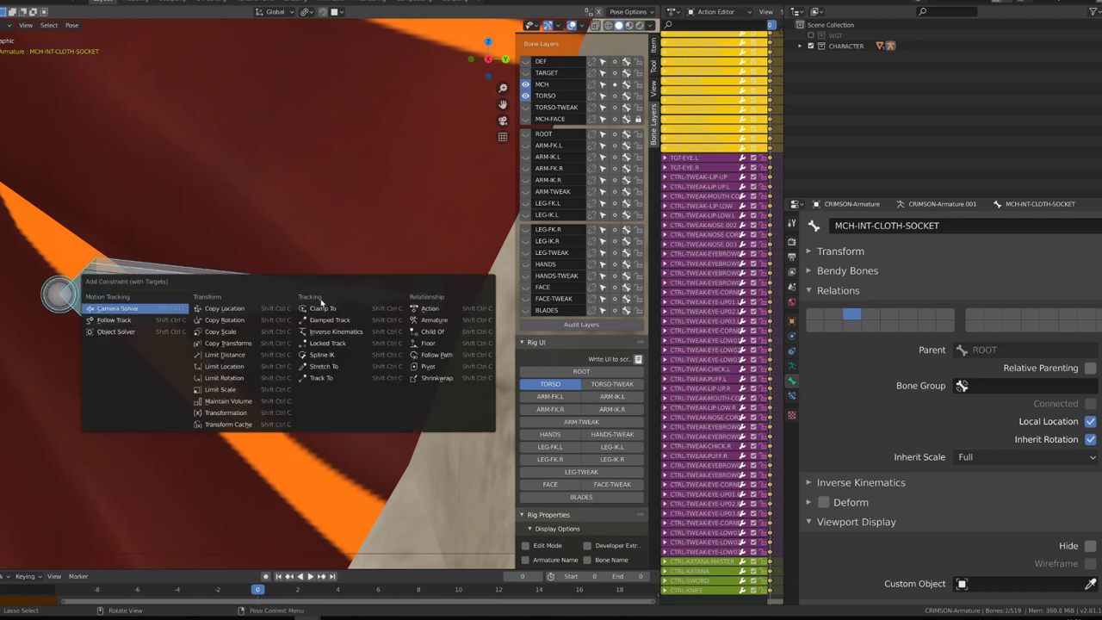
{"action": "left_click", "coordinate": [240, 344]}
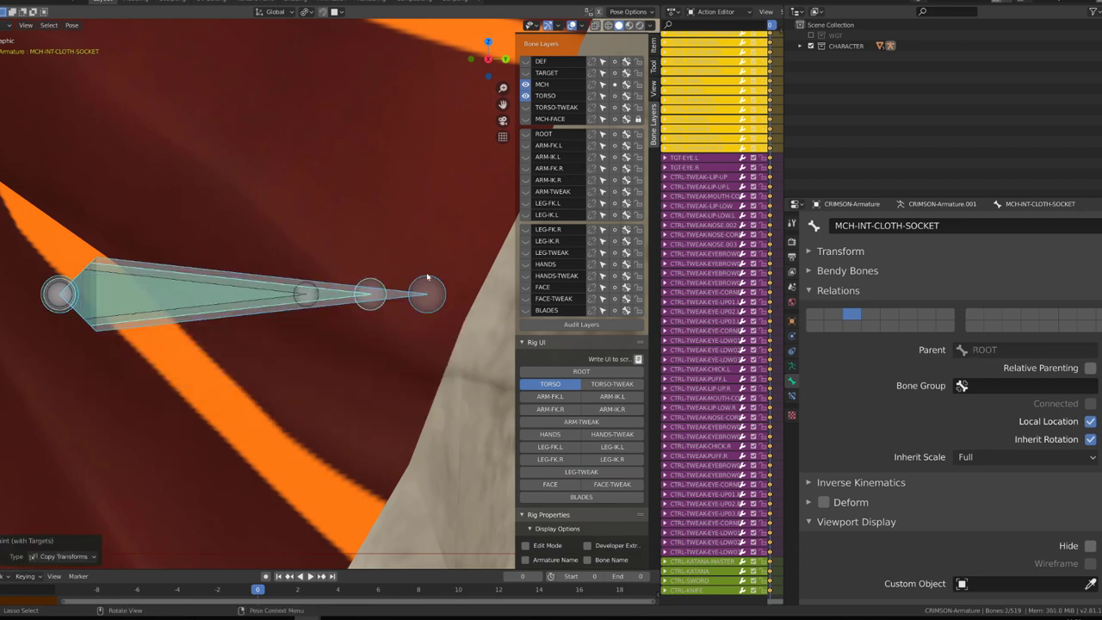
Add a second Copy Rotation constraint to MCH-CLOTH-SOCKET, targeting MCH-INT-CLOTH-SOCKET.
{"action": "left_click", "coordinate": [349, 301]}
{"action": "left_click", "coordinate": [265, 299]}
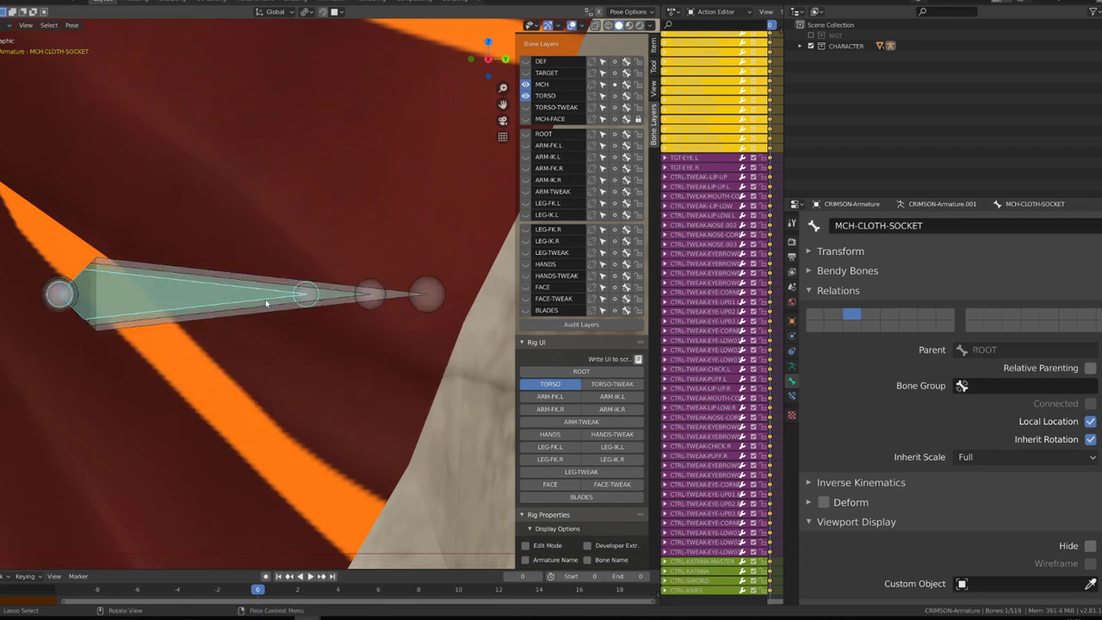
{"action": "left_click", "coordinate": [793, 393]}
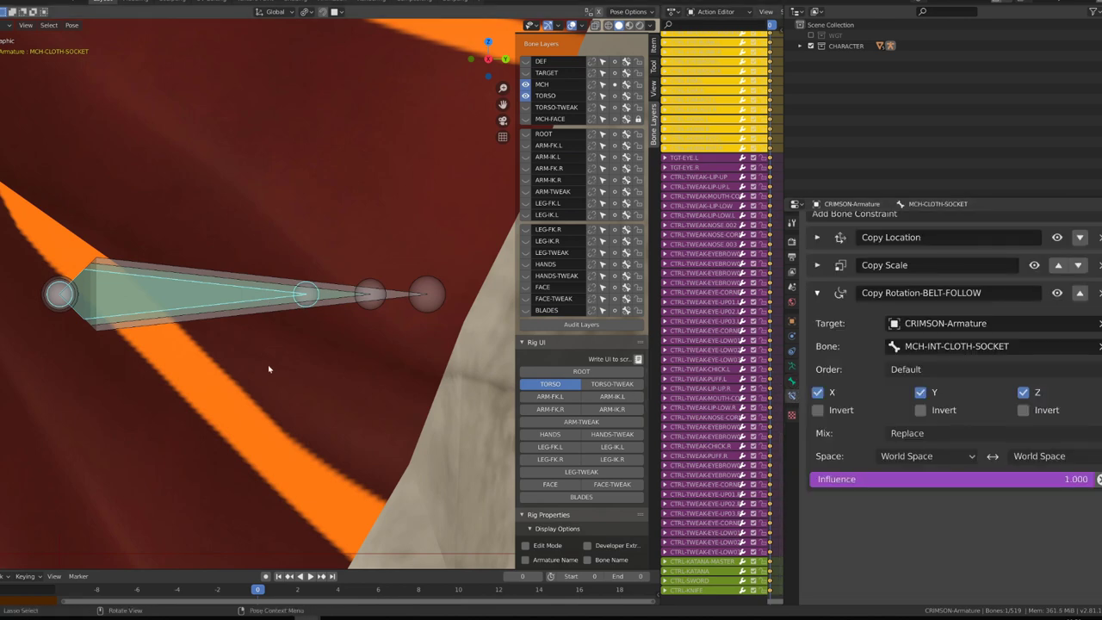
{"action": "left_click", "coordinate": [335, 303]}
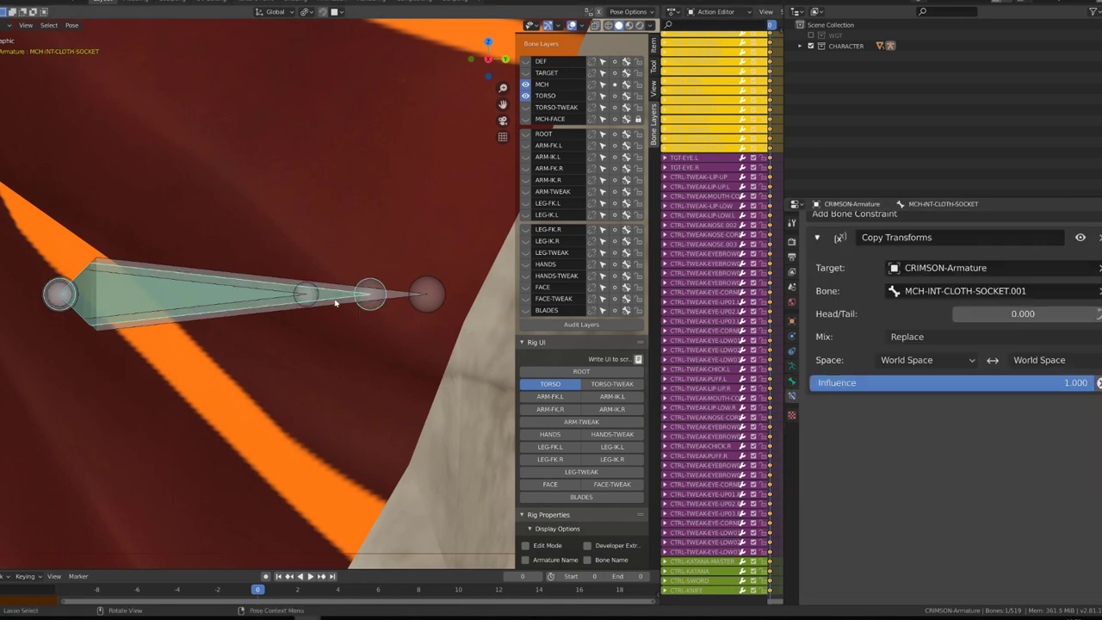
{"action": "left_click", "coordinate": [282, 299], "text": "shift"}
{"action": "key", "text": "ctrl+shift+c"}
{"action": "left_click", "coordinate": [314, 273]}
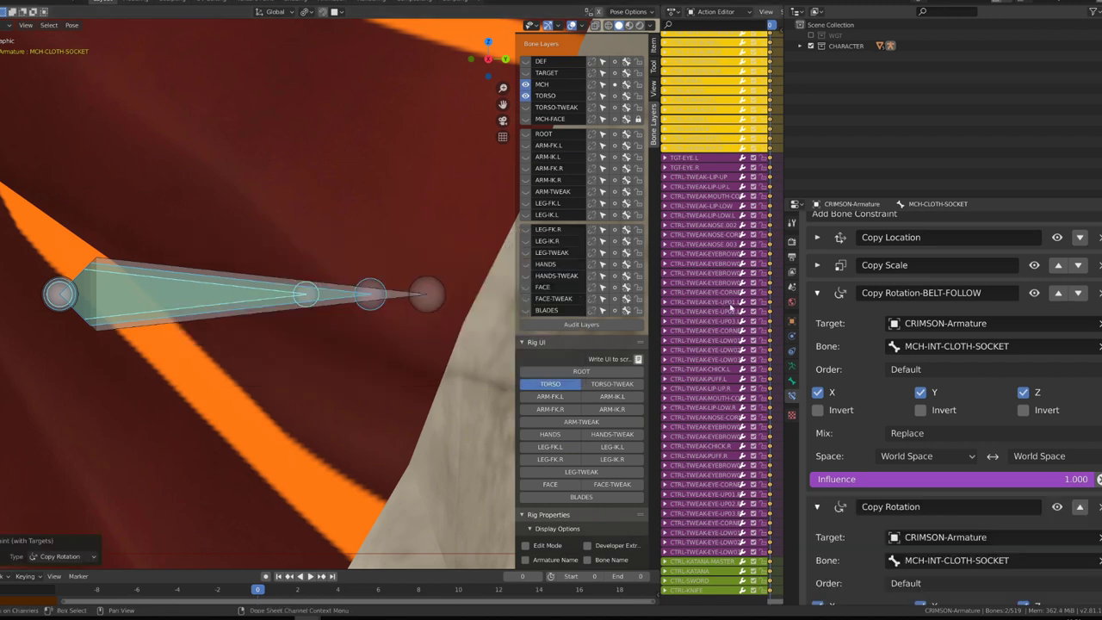
Collapse Copy Rotation-BELT-FOLLOW and set both target and owner space of the new Copy Rotation constraint to Local Space.
{"action": "left_click", "coordinate": [818, 293]}
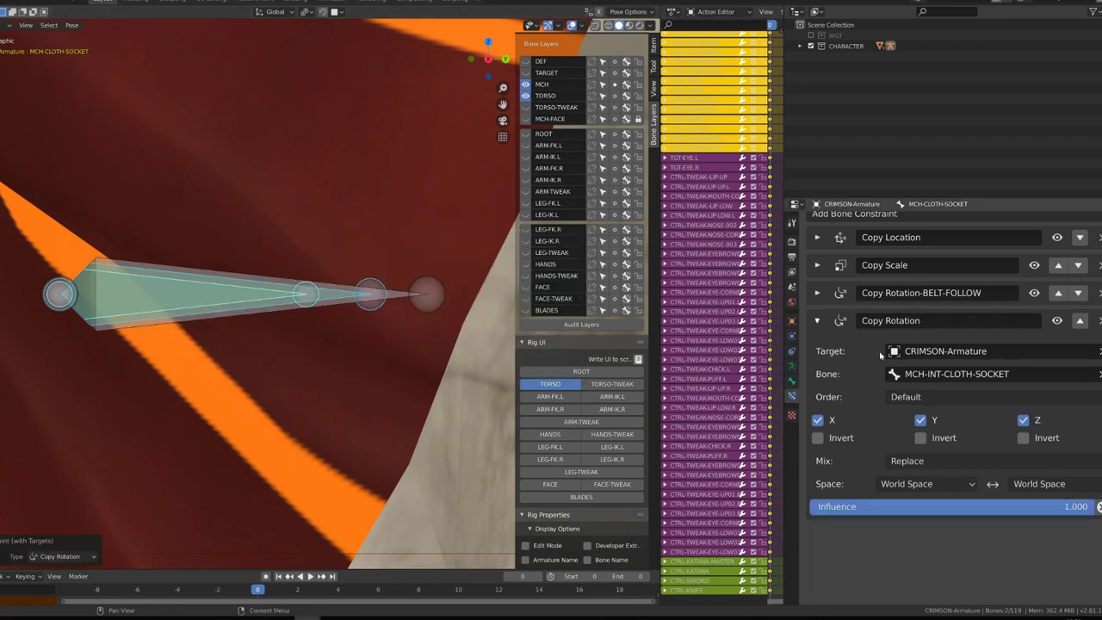
{"action": "left_click", "coordinate": [905, 484]}
{"action": "left_click", "coordinate": [930, 557]}
{"action": "left_click", "coordinate": [1074, 483]}
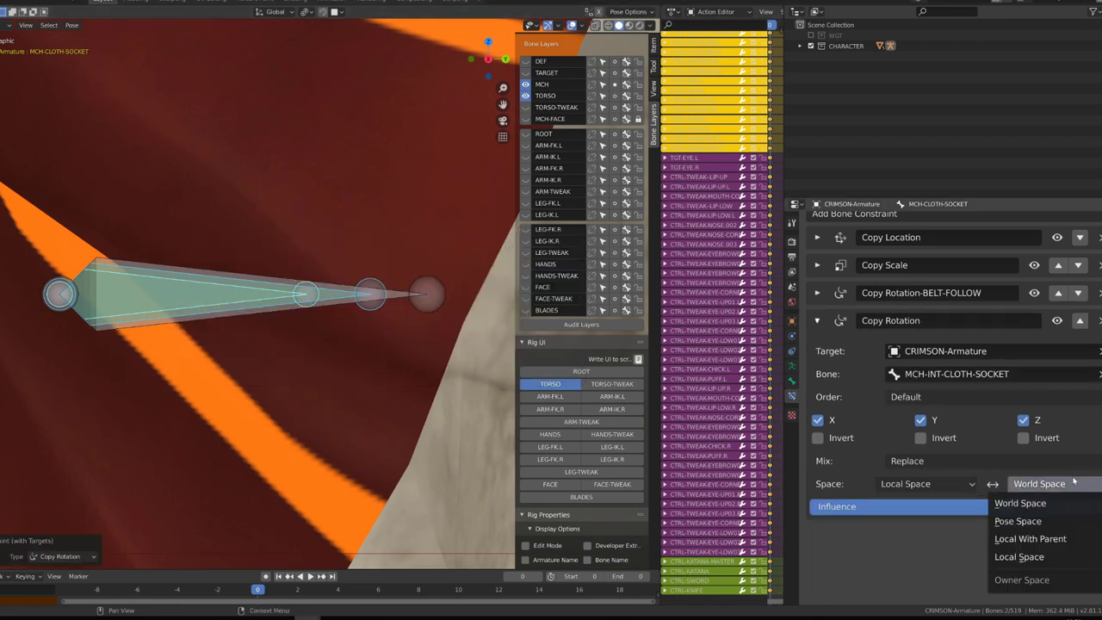
{"action": "left_click", "coordinate": [1019, 557]}
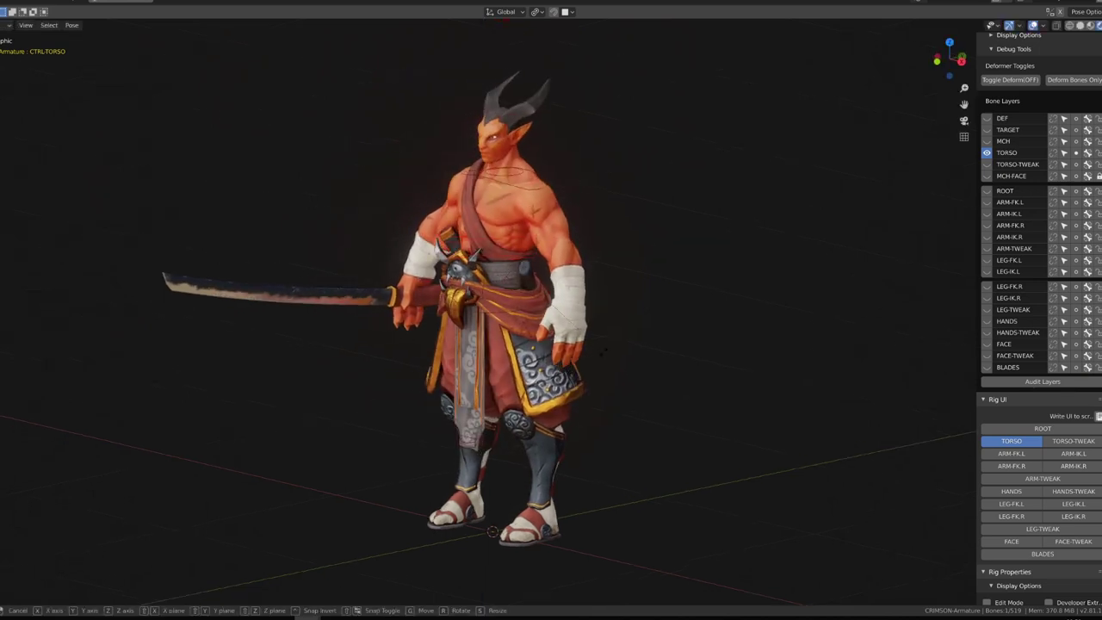
Try rotating CTRL-TORSO 51.2° about its local X axis, then rotate it about that axis again to check the hanging cloth.
{"action": "key", "text": "x"}
{"action": "key", "text": "x"}
{"action": "key", "text": "r"}
{"action": "left_click", "coordinate": [586, 233]}
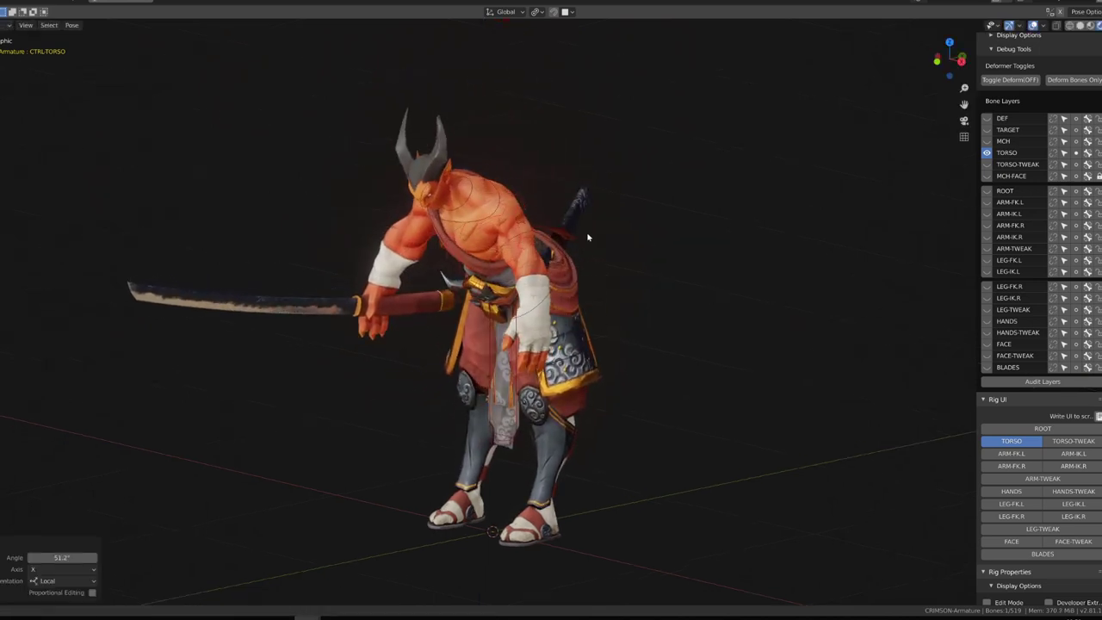
{"action": "key", "text": "r"}
{"action": "key", "text": "x"}
{"action": "key", "text": "x"}
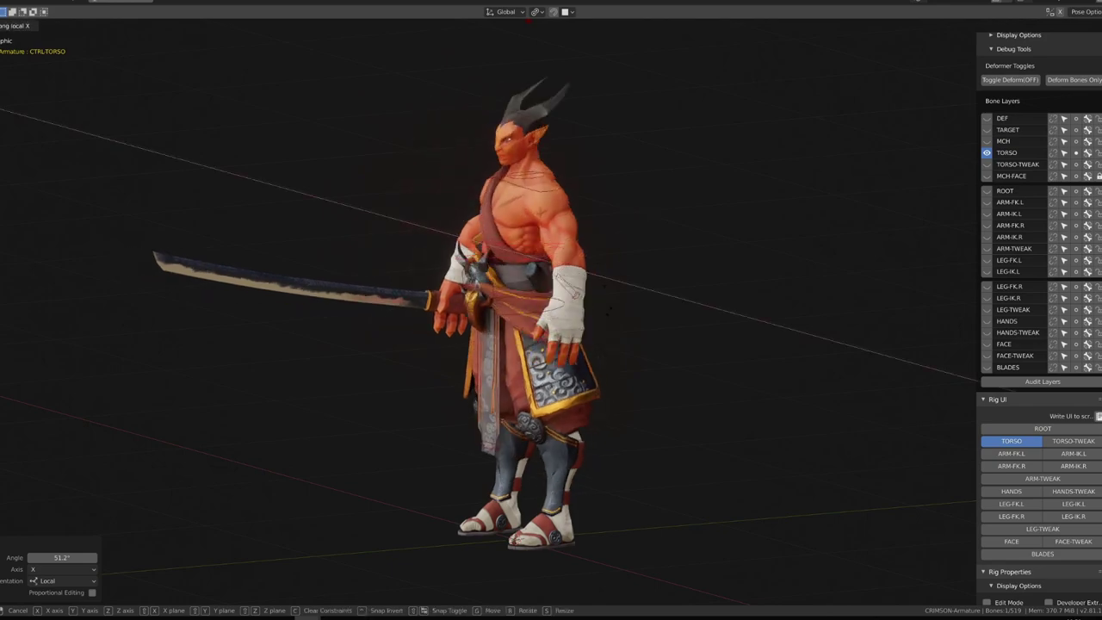